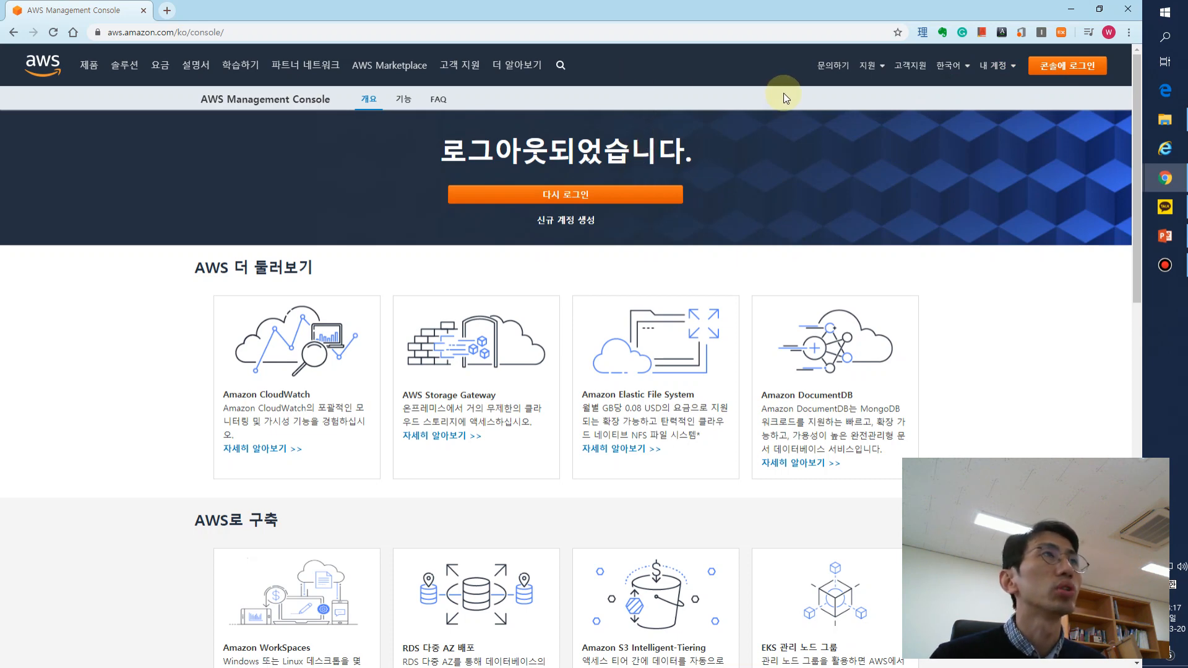
# - Sign in to the AWS console as the root user with the saved account e-mail and password
pyautogui.click(1062, 73)
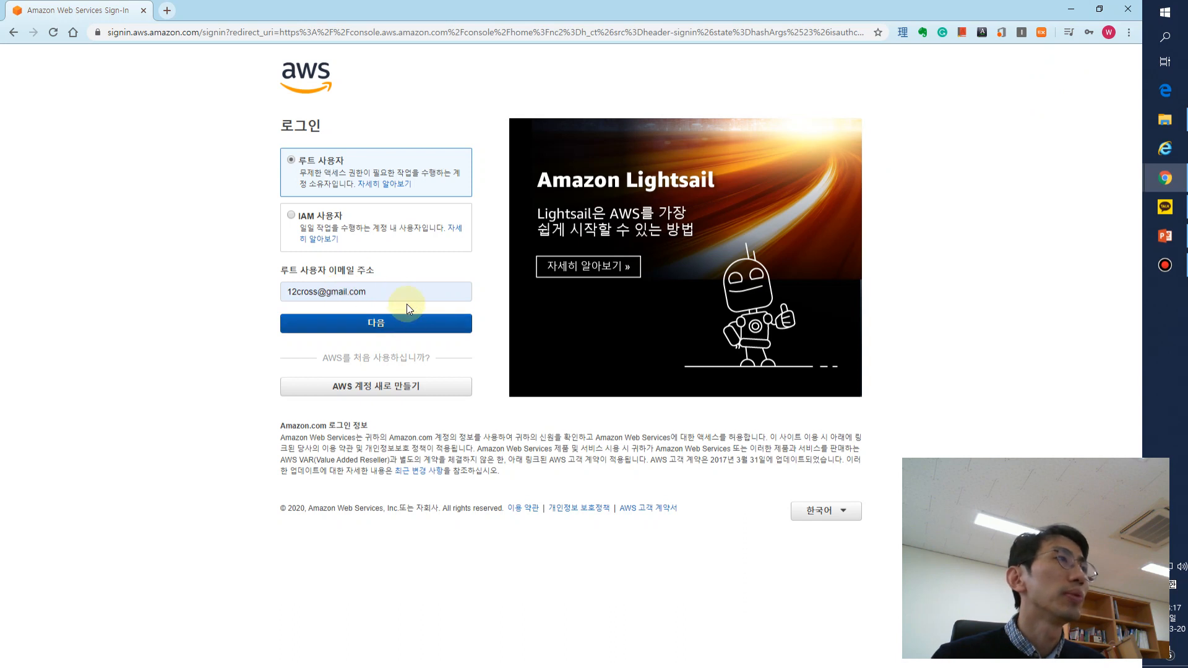
pyautogui.click(405, 323)
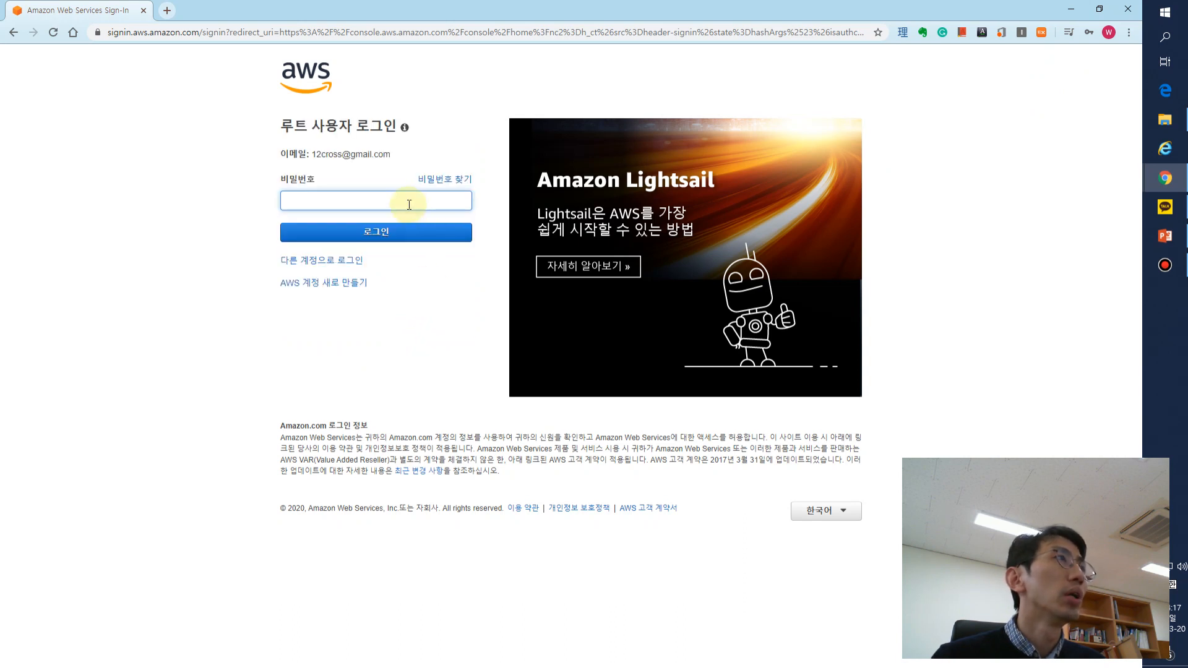
pyautogui.click(409, 205)
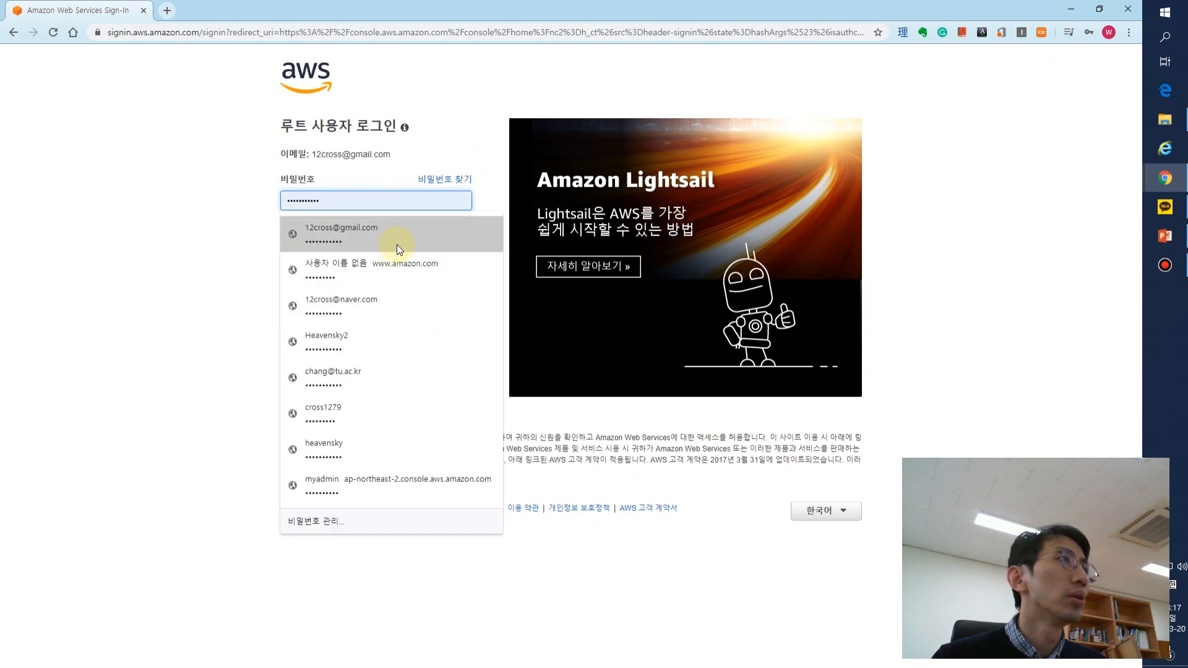
pyautogui.click(397, 245)
pyautogui.click(399, 233)
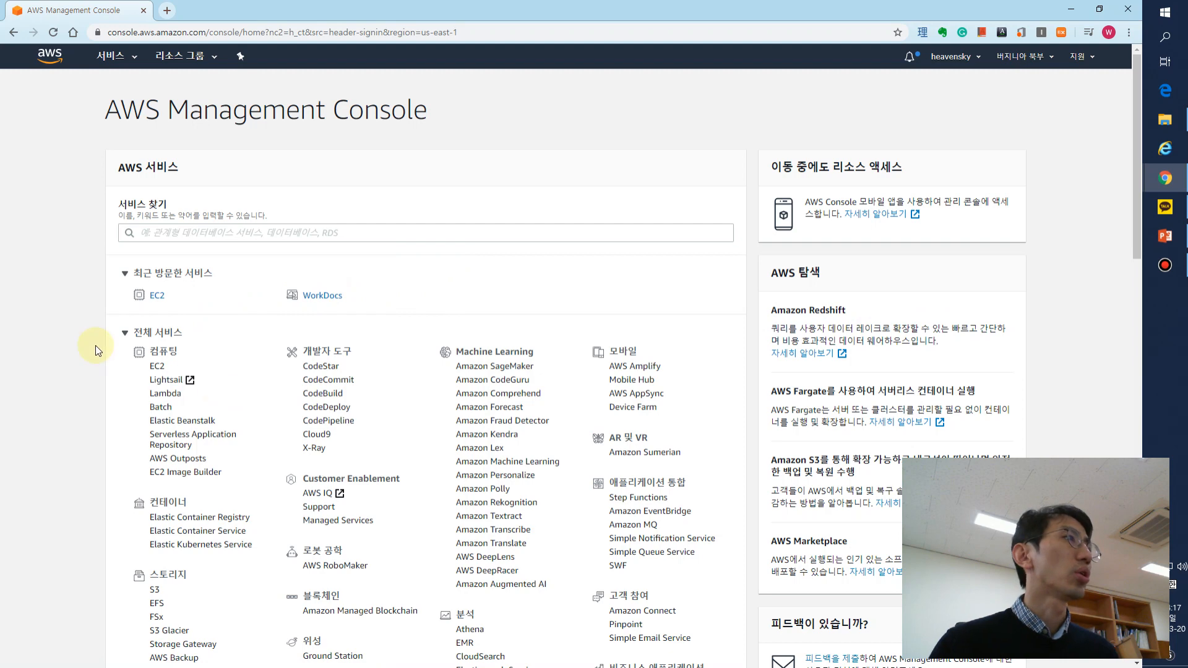
# - Look over the full list of AWS services and open EC2 from the compute category
pyautogui.moveTo(95, 345); pyautogui.dragTo(702, 604)
pyautogui.click(721, 605)
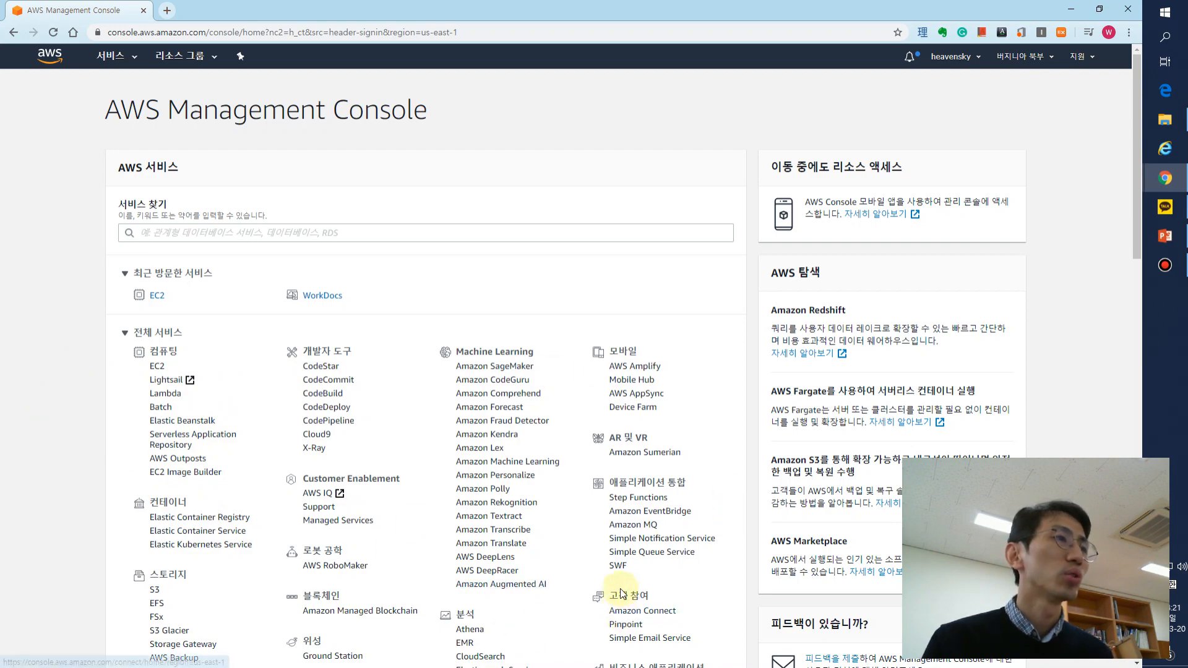
pyautogui.scroll(-3, 622, 612)
pyautogui.scroll(-6, 621, 592)
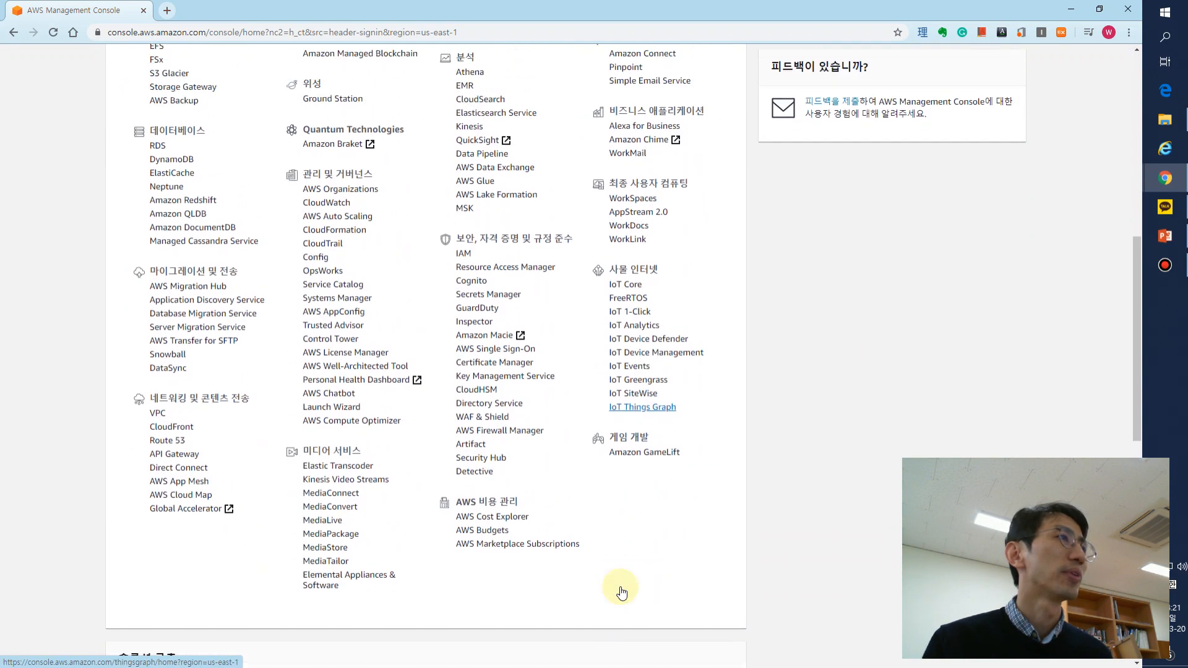
pyautogui.scroll(6, 621, 592)
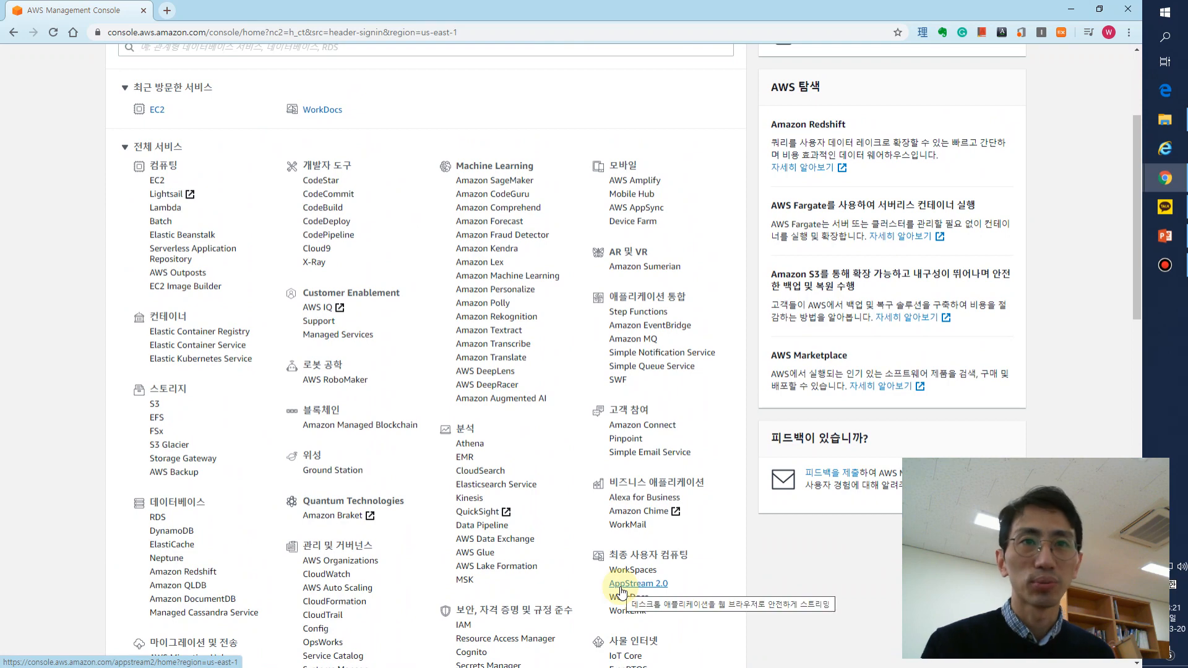
pyautogui.scroll(3, 622, 592)
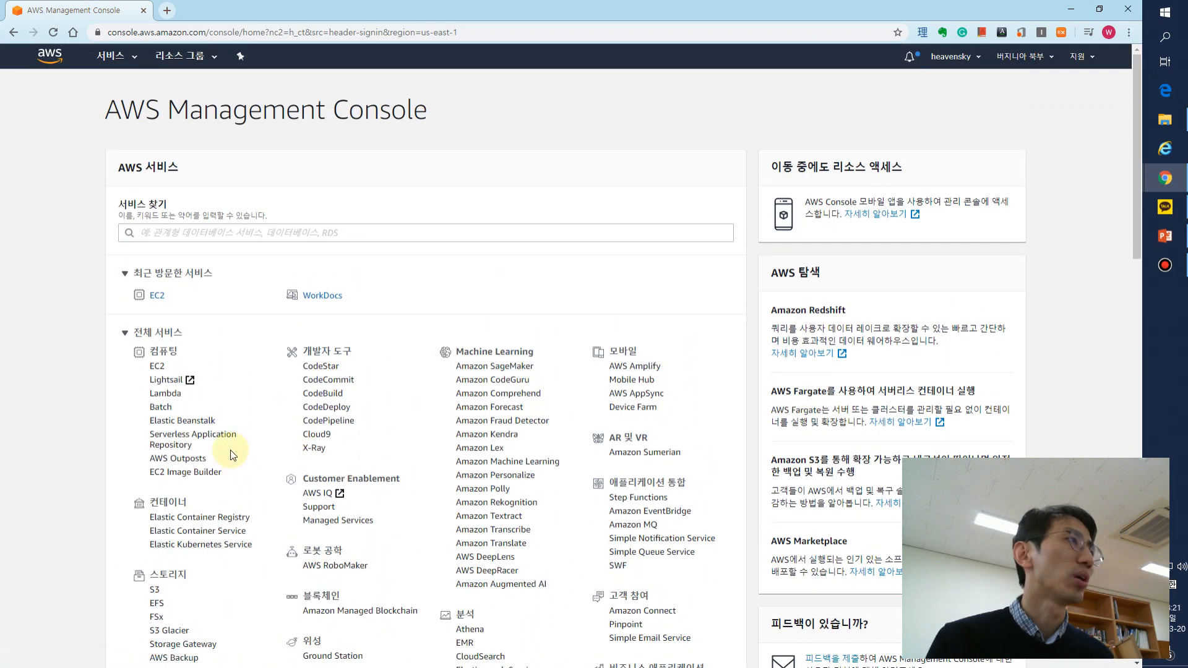
pyautogui.click(161, 371)
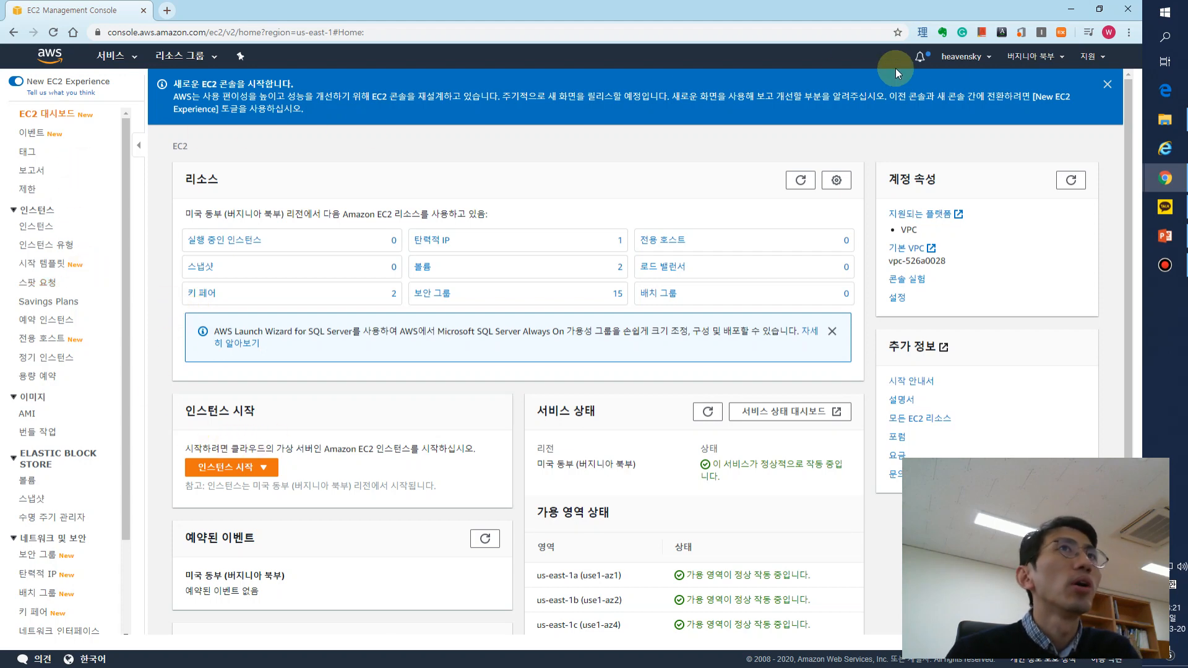
# - Dismiss the new EC2 console announcement and the SQL Server Launch Wizard notice on the EC2 dashboard
pyautogui.click(1107, 84)
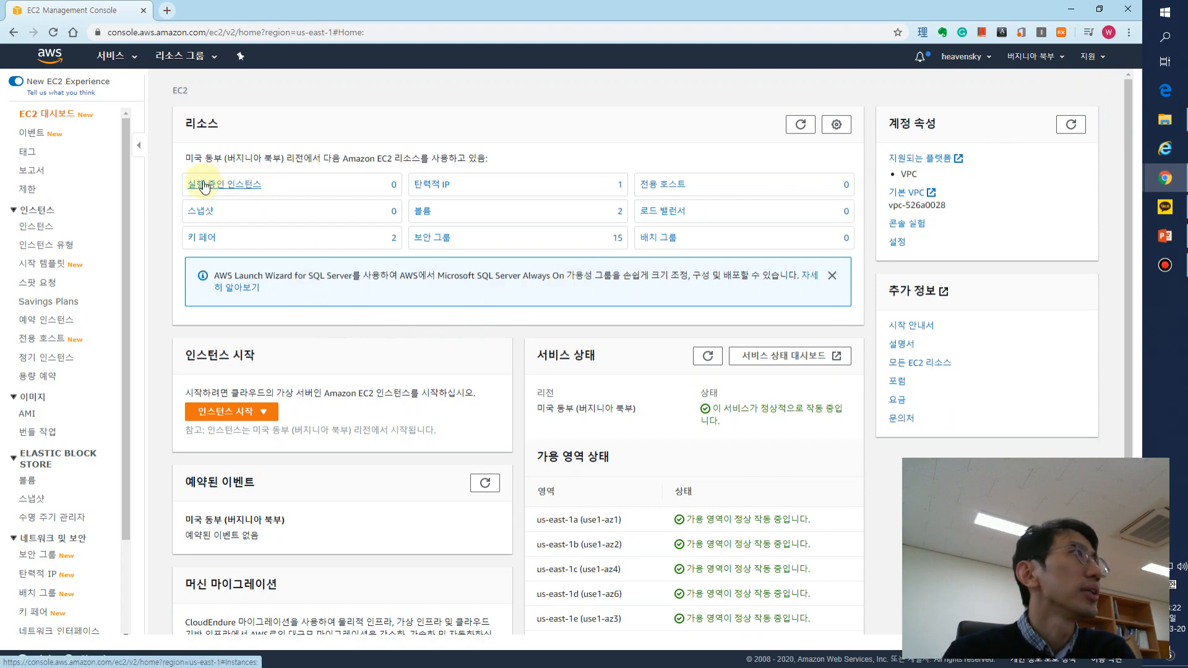
pyautogui.moveTo(178, 187); pyautogui.dragTo(326, 187)
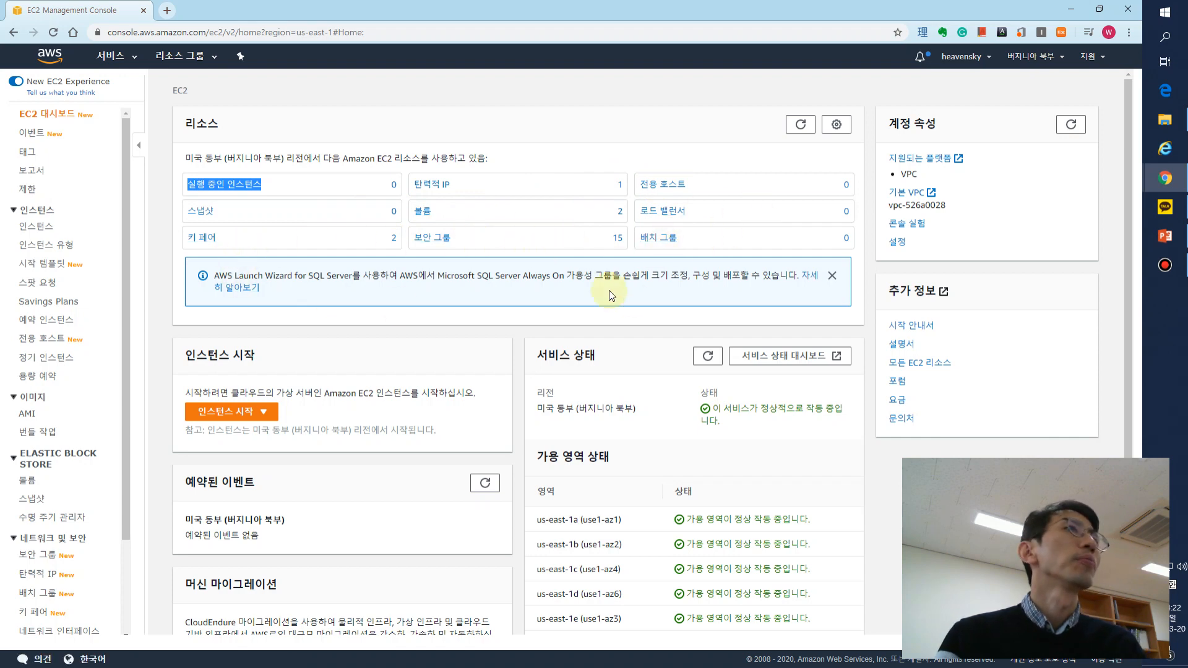
pyautogui.click(832, 276)
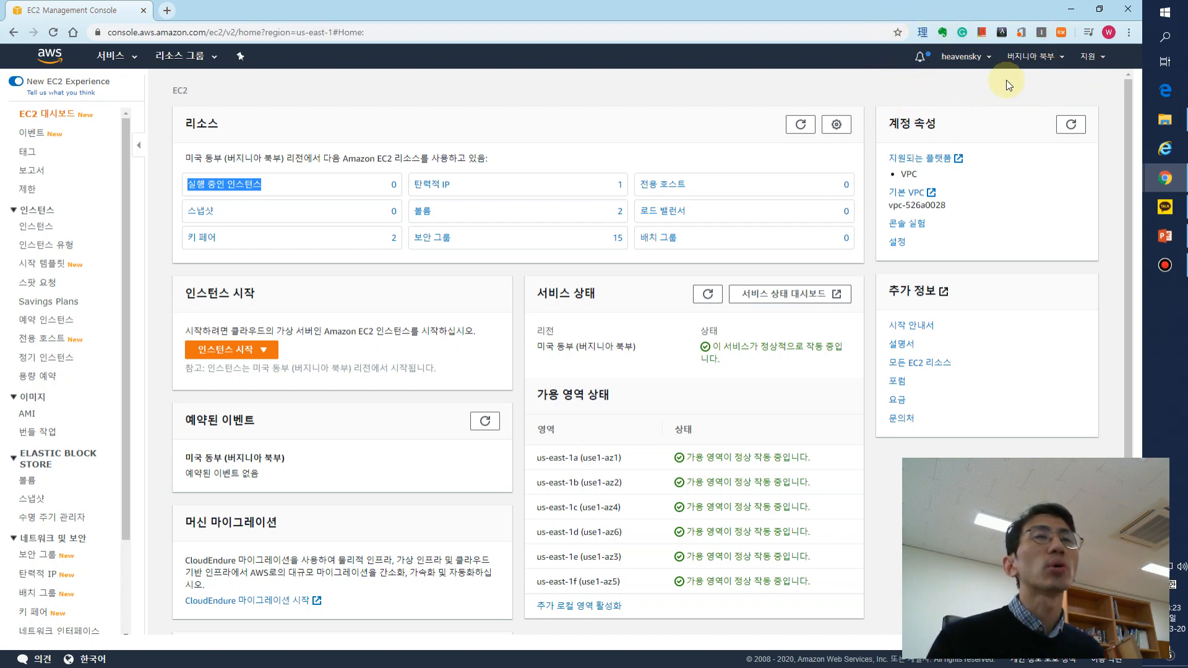
# - Switch the region to Asia Pacific (Seoul), ap-northeast-2, and start the launch instance wizard
pyautogui.click(1054, 65)
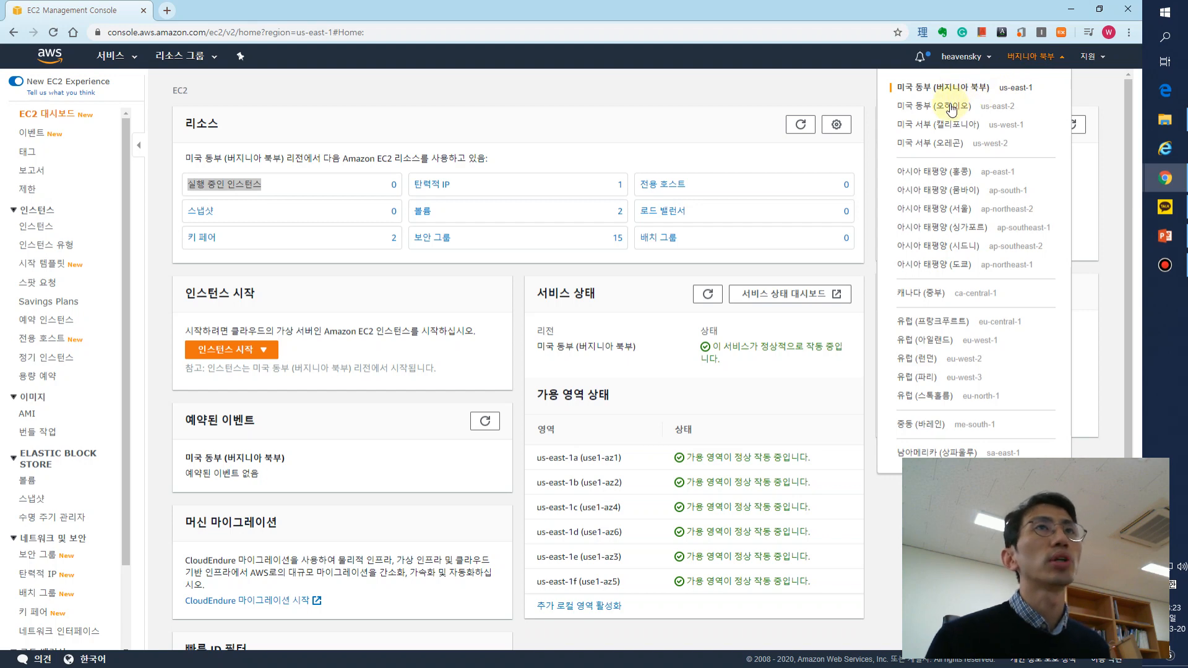
pyautogui.click(959, 210)
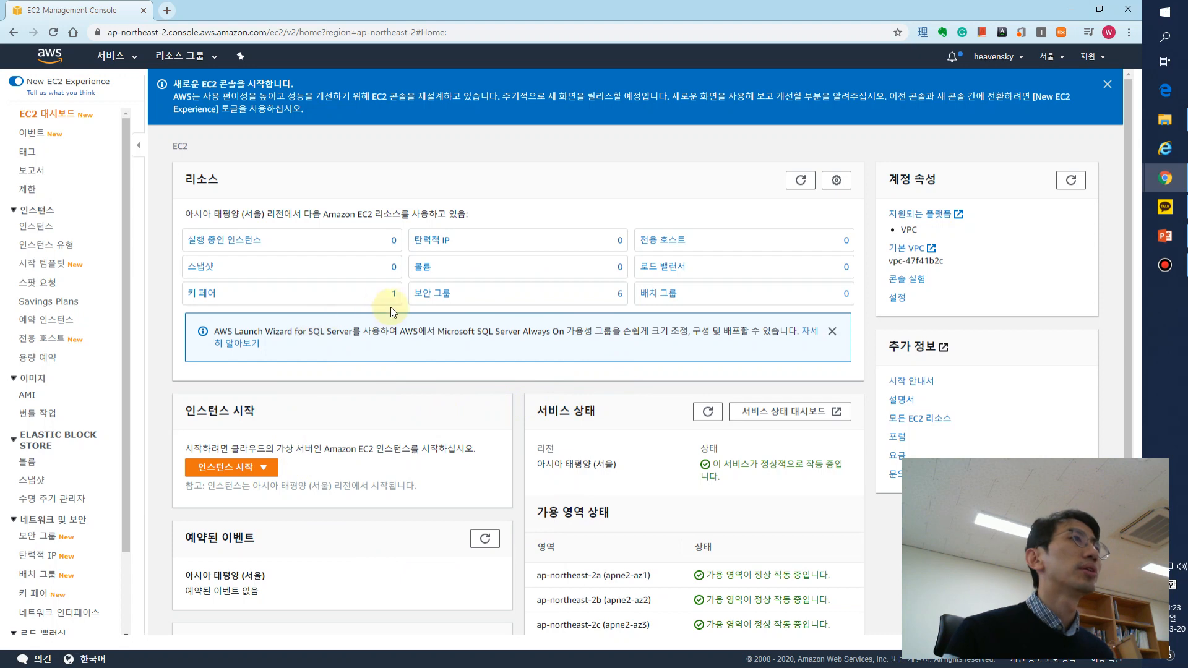
pyautogui.click(229, 472)
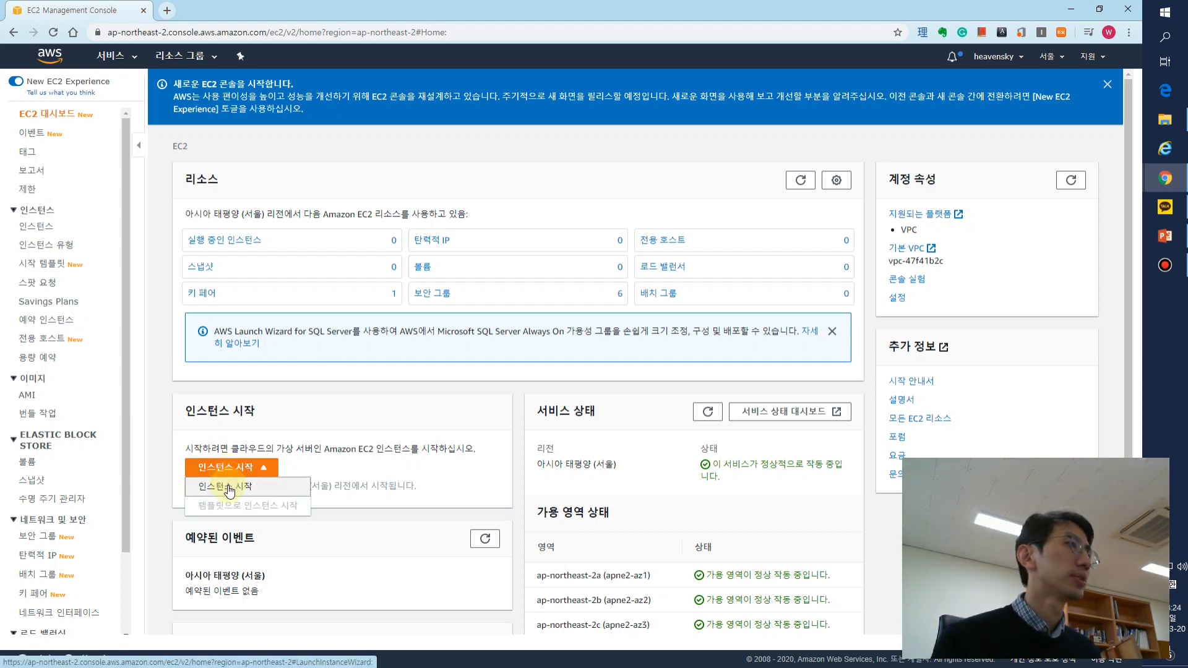
pyautogui.click(229, 488)
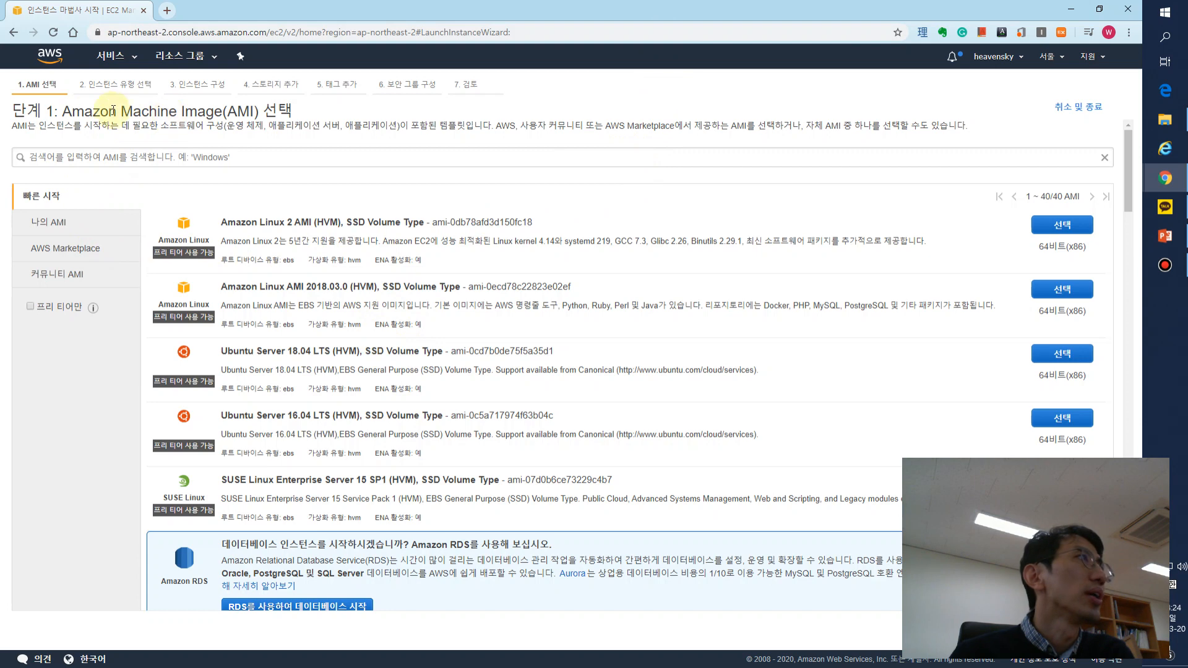
# - Read the Amazon Machine Image heading and the description of what an AMI contains
pyautogui.moveTo(62, 113); pyautogui.dragTo(230, 113)
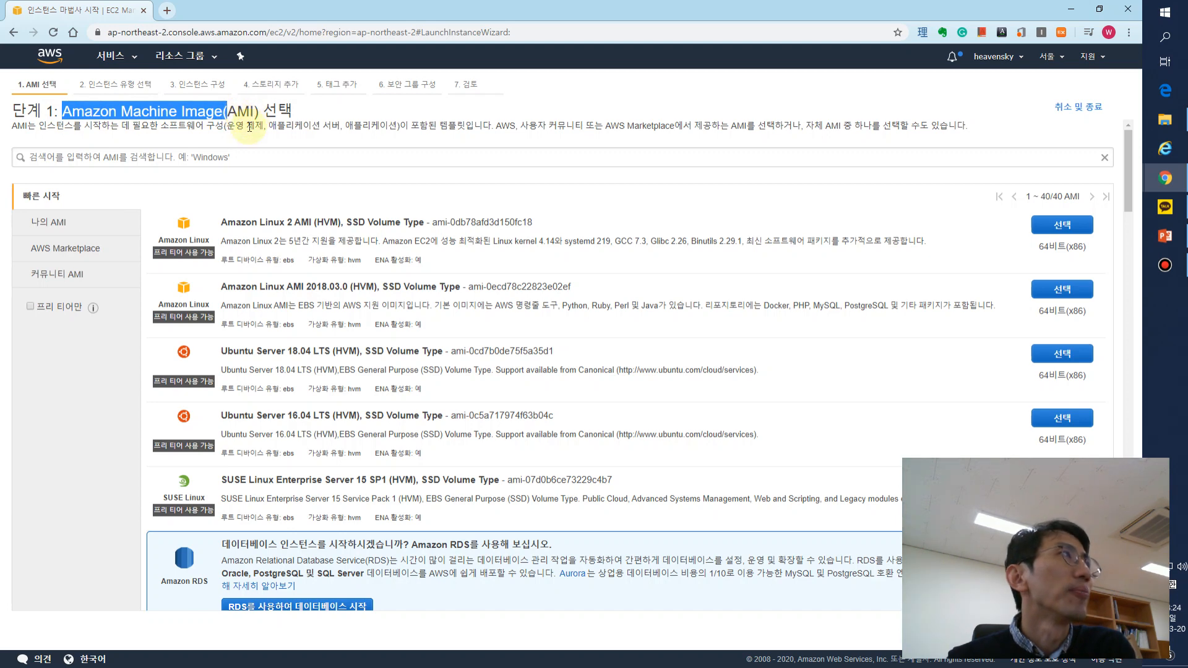
pyautogui.click(14, 129)
pyautogui.moveTo(52, 128); pyautogui.dragTo(284, 143)
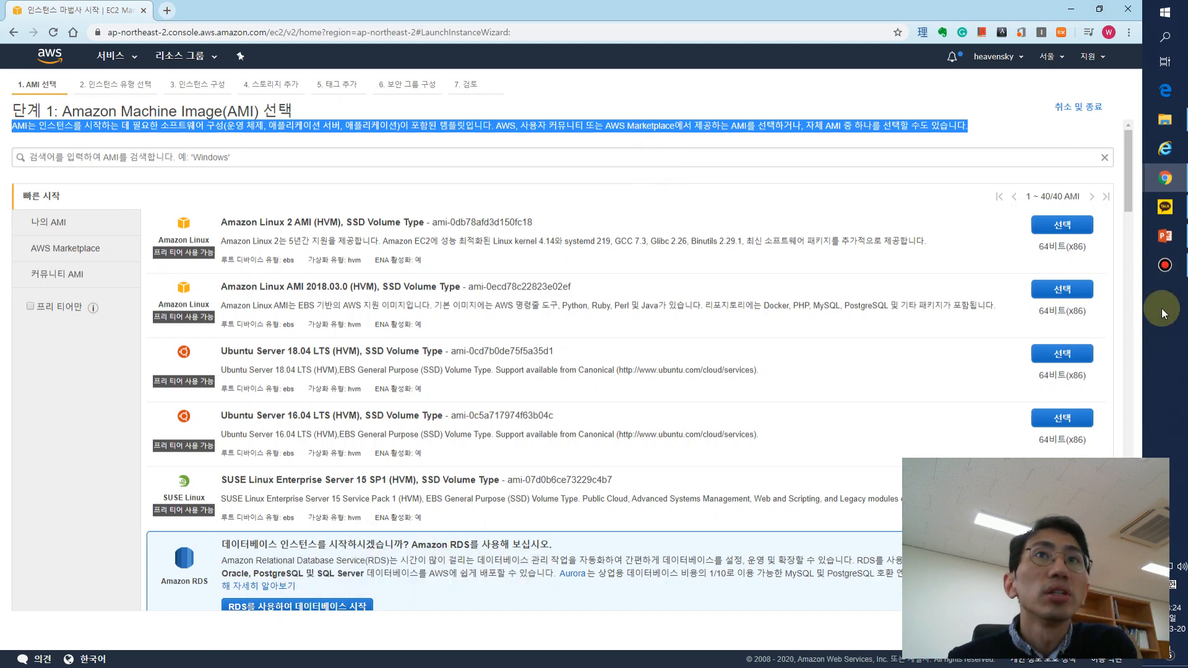
pyautogui.click(1151, 19)
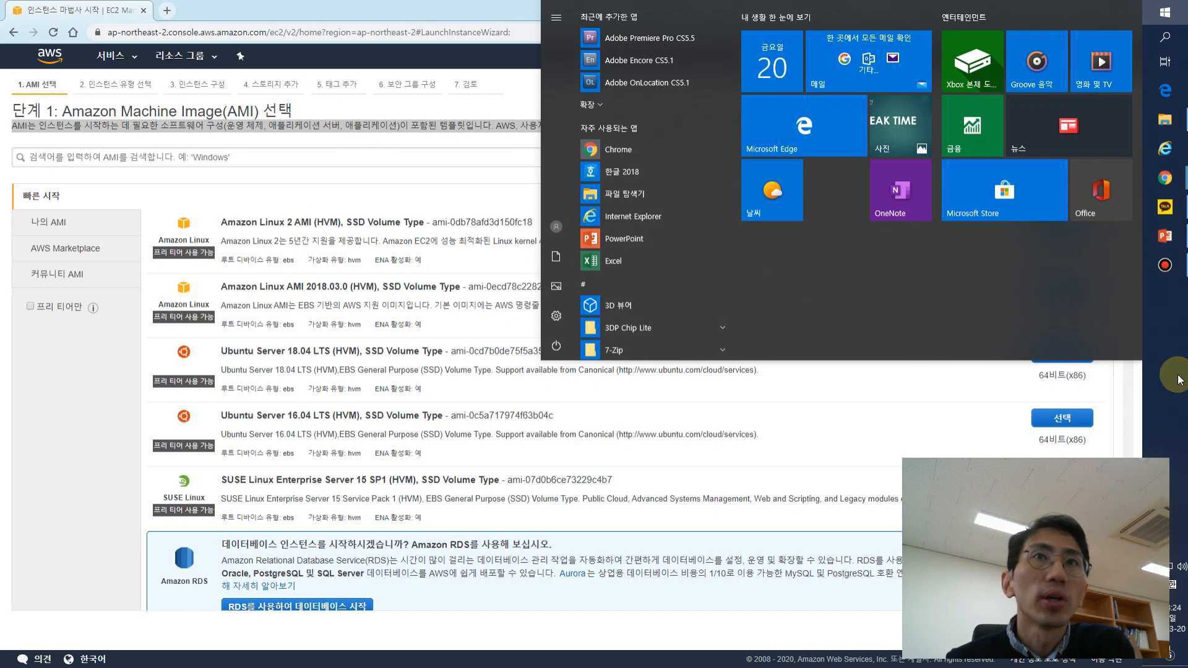
pyautogui.click(1164, 12)
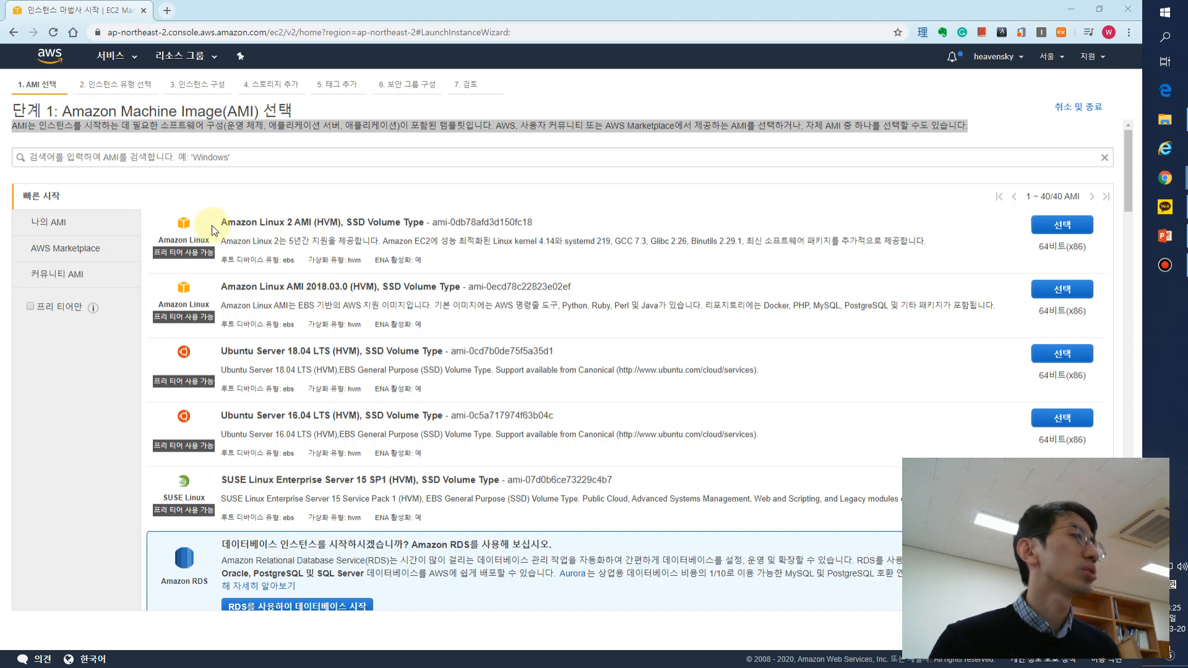
# - Examine the Amazon Linux, Ubuntu Server and Windows Server images offered in the quick start AMI list
pyautogui.doubleClick(229, 288)
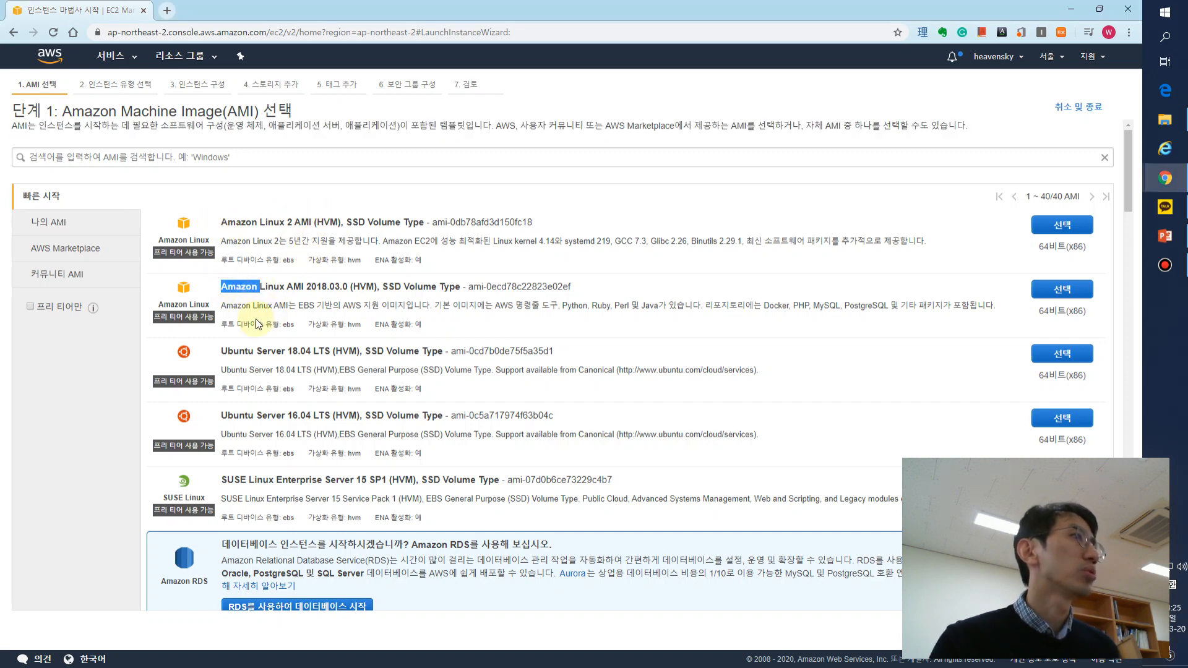
pyautogui.click(214, 355)
pyautogui.moveTo(258, 355); pyautogui.dragTo(263, 356)
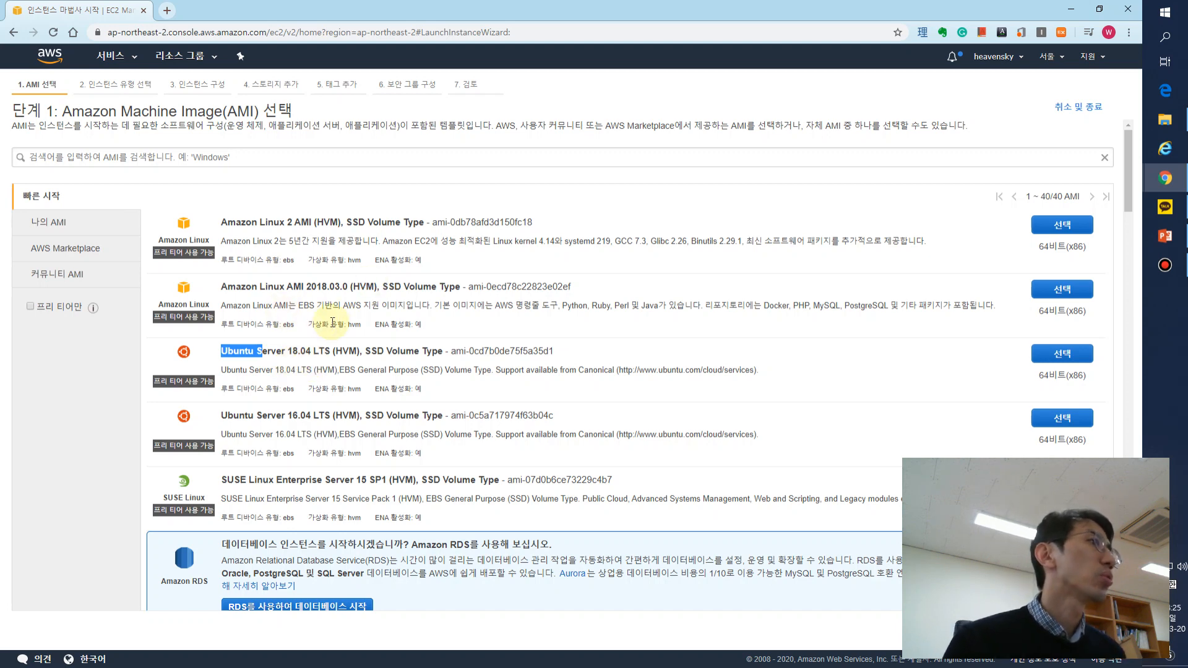
pyautogui.scroll(-3, 322, 325)
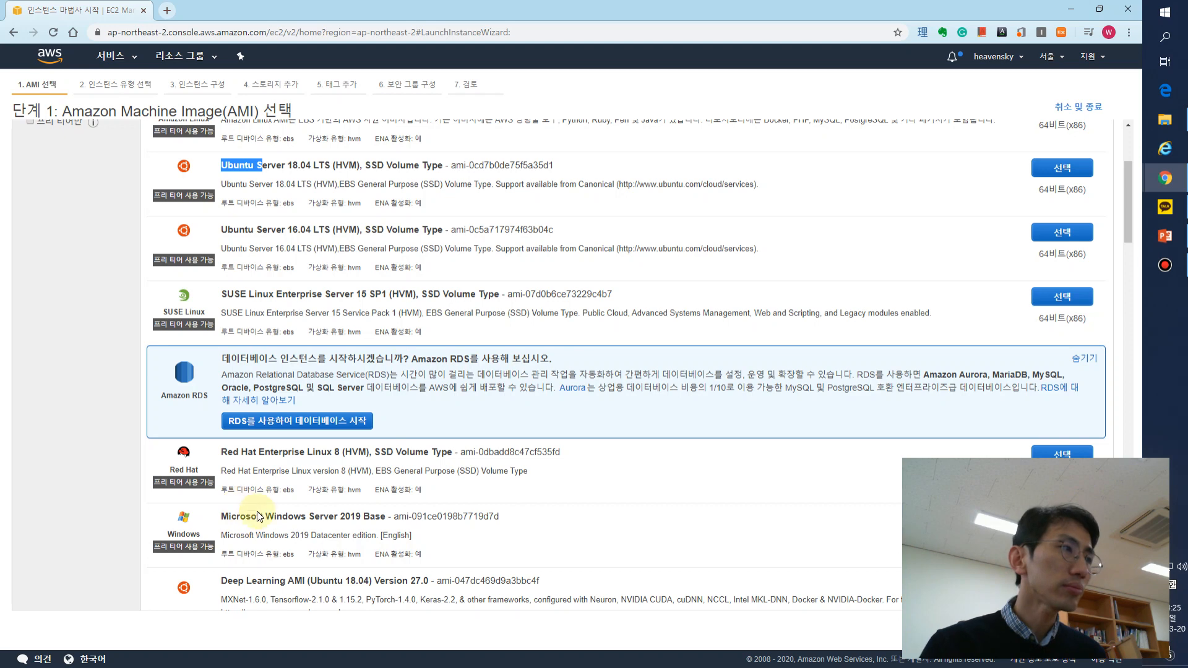
pyautogui.scroll(-3, 318, 522)
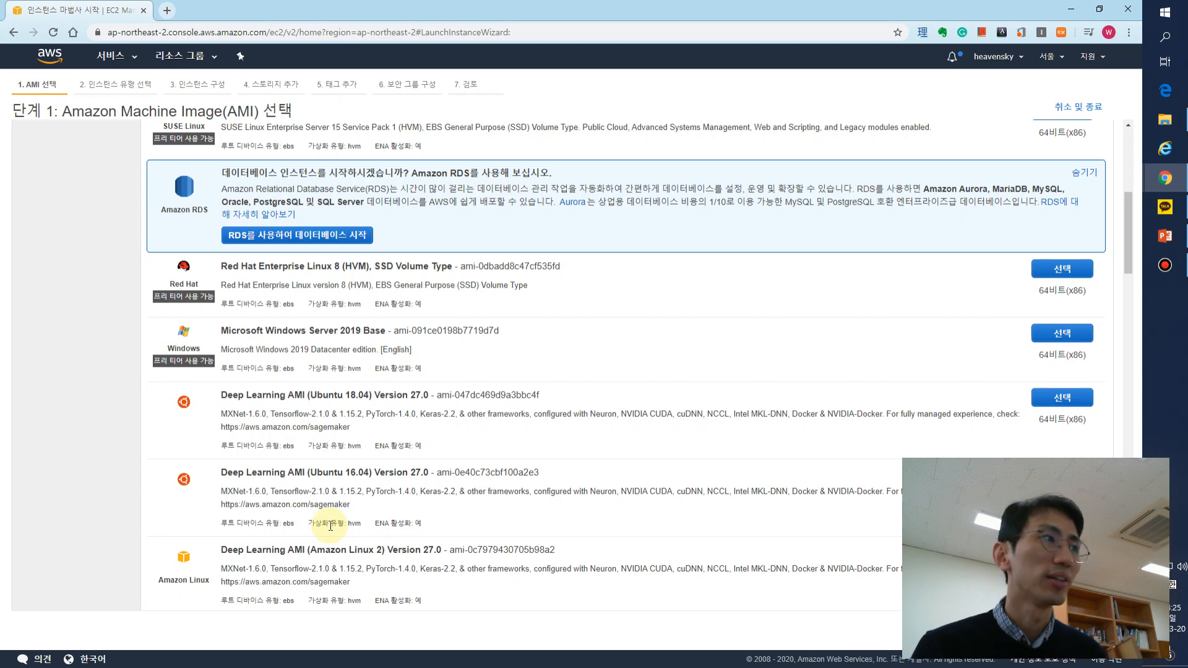
pyautogui.scroll(5, 331, 525)
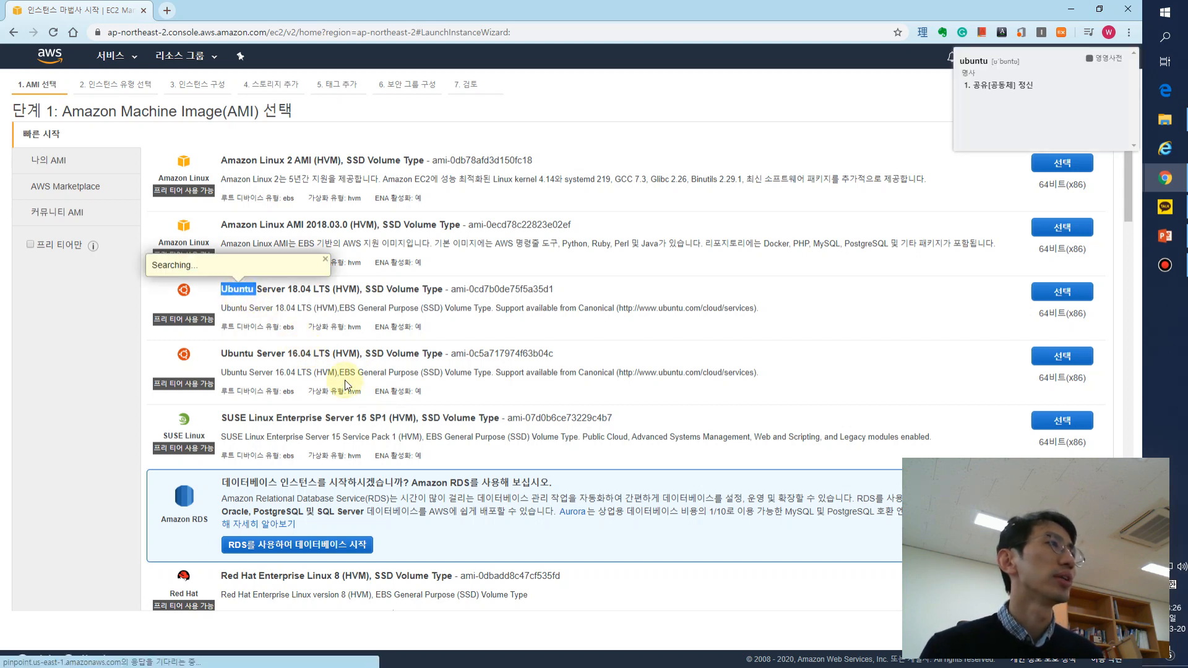
pyautogui.click(536, 371)
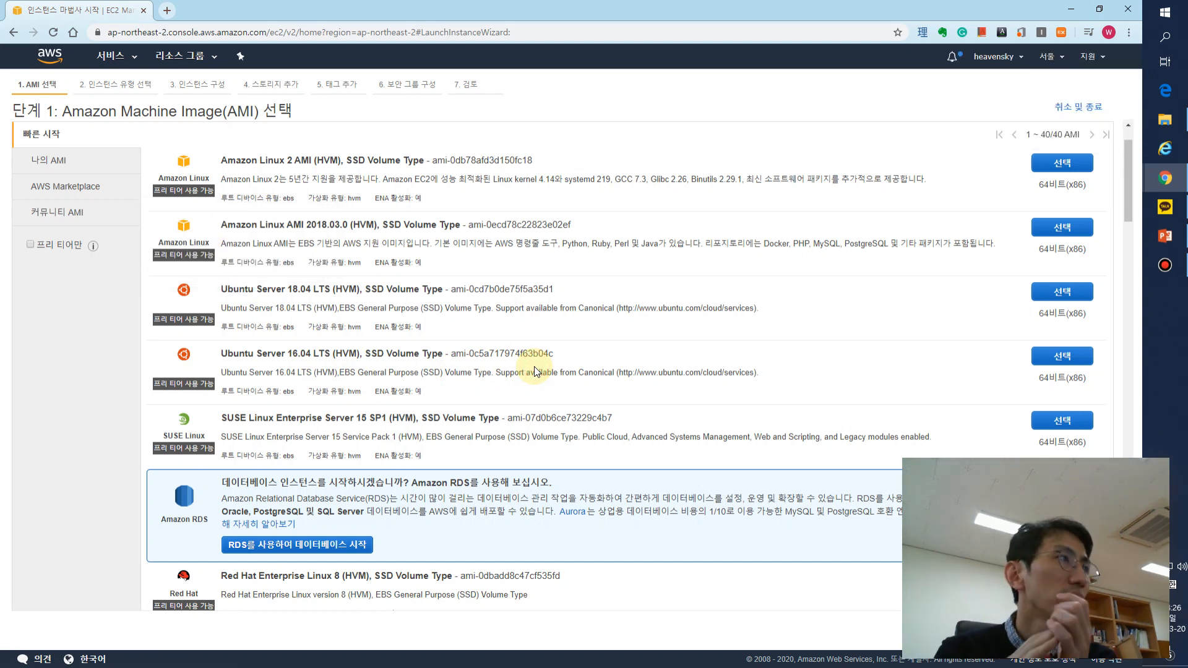
# - Compare the free-tier-eligible images with the Deep Learning AMIs in the quick start list
pyautogui.scroll(-4, 532, 334)
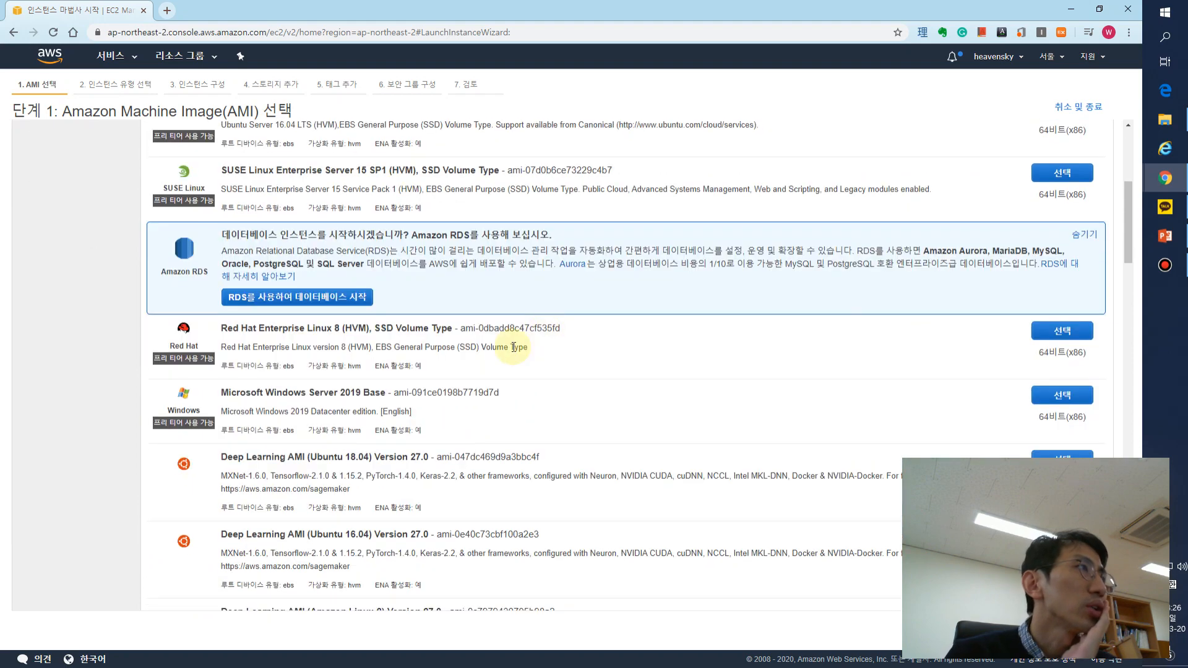
pyautogui.scroll(-4, 424, 365)
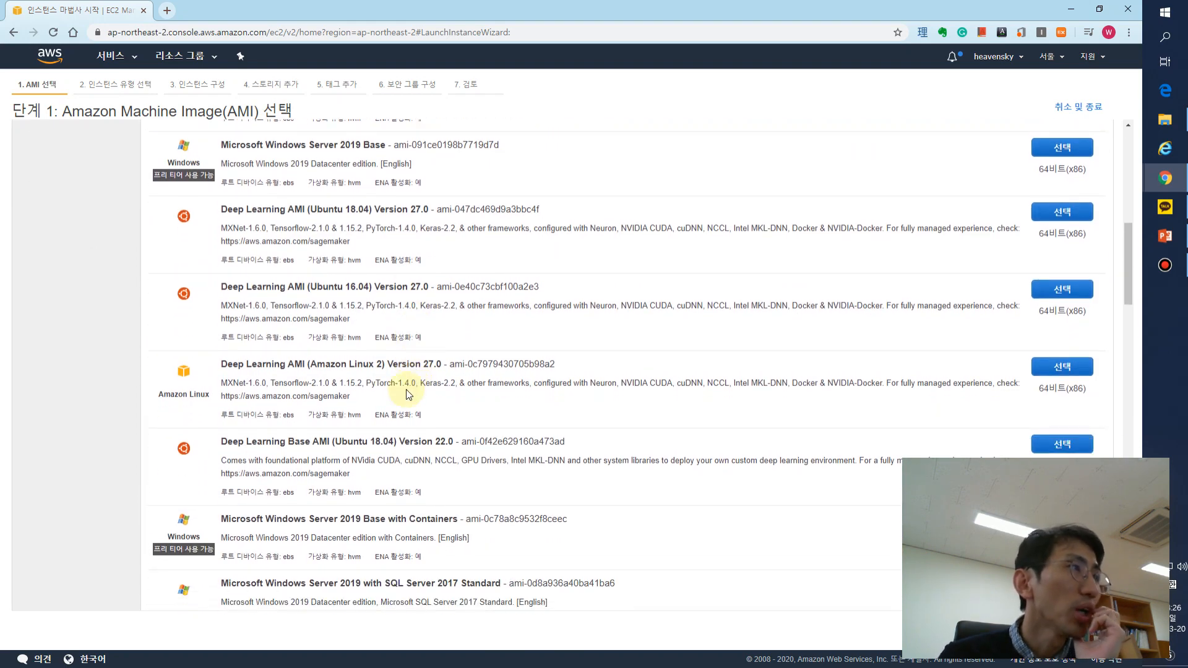
pyautogui.scroll(3, 259, 336)
pyautogui.scroll(3, 259, 335)
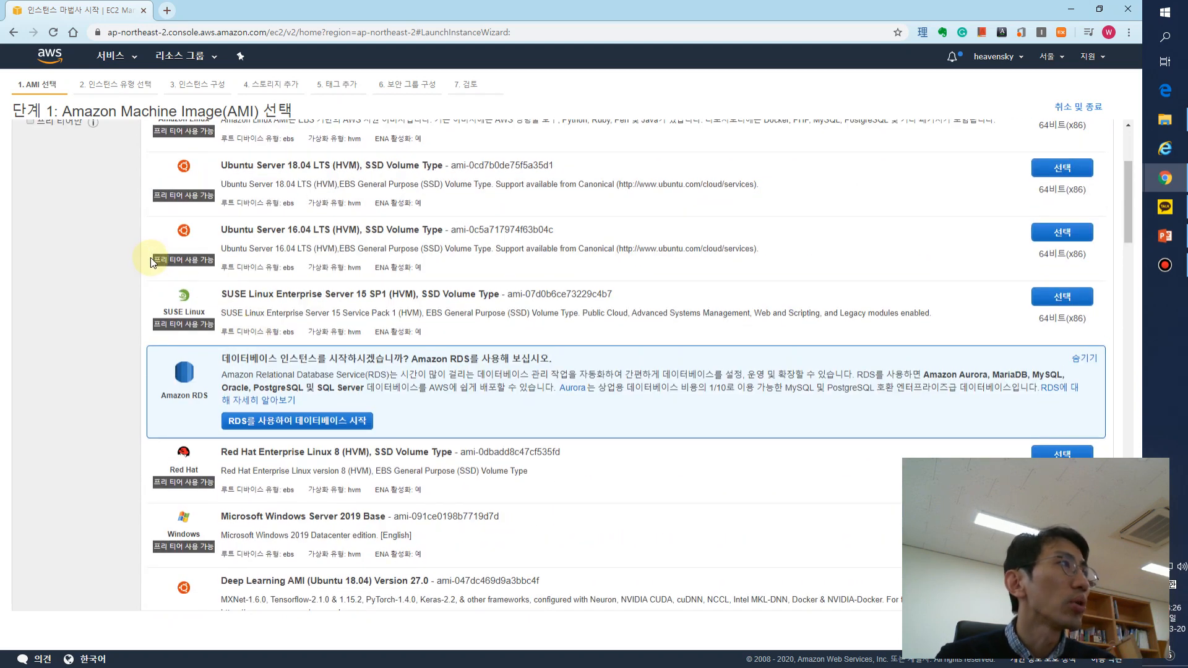
pyautogui.moveTo(159, 259); pyautogui.dragTo(199, 271)
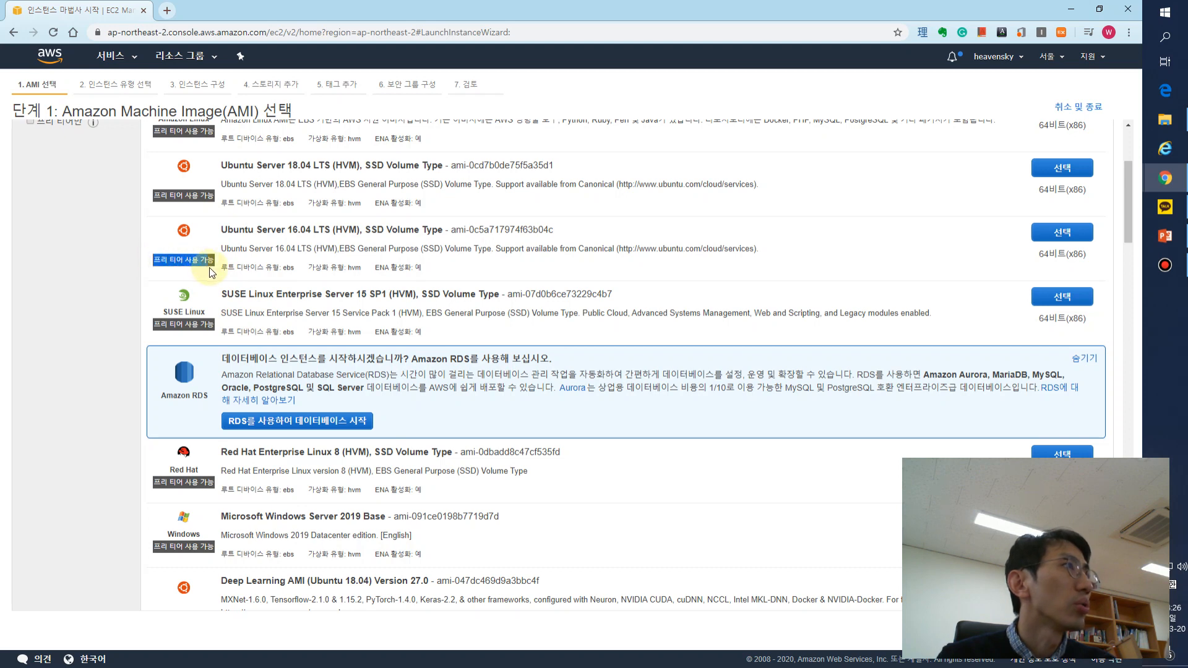
pyautogui.scroll(-4, 213, 310)
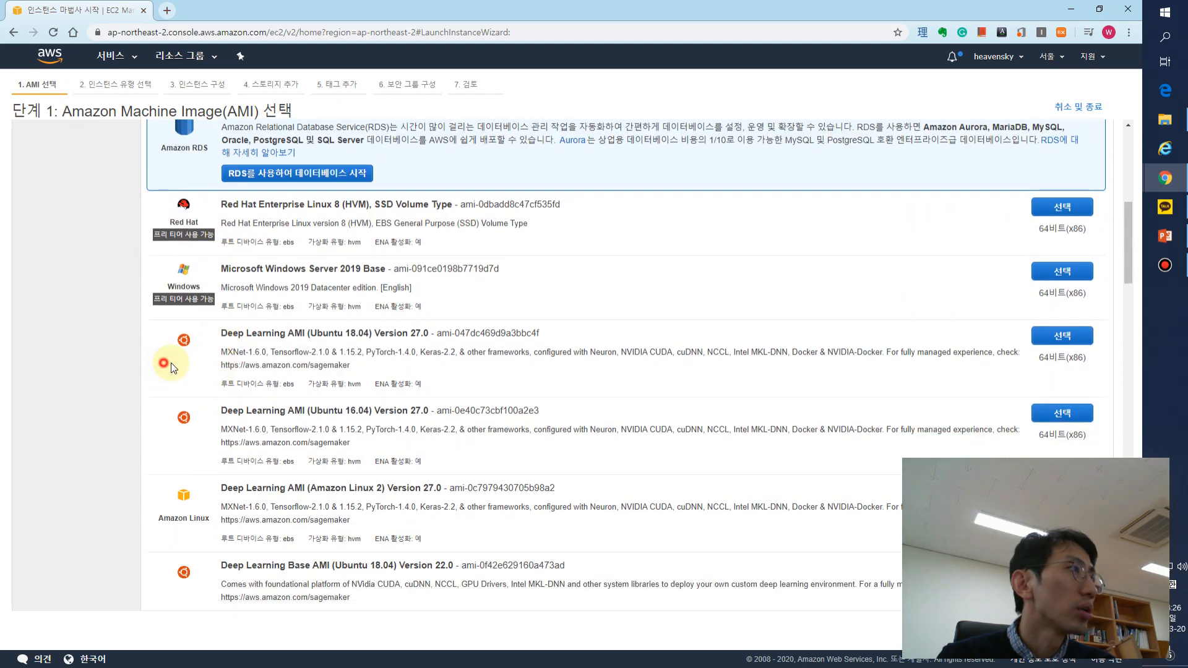
pyautogui.moveTo(173, 361); pyautogui.dragTo(217, 369)
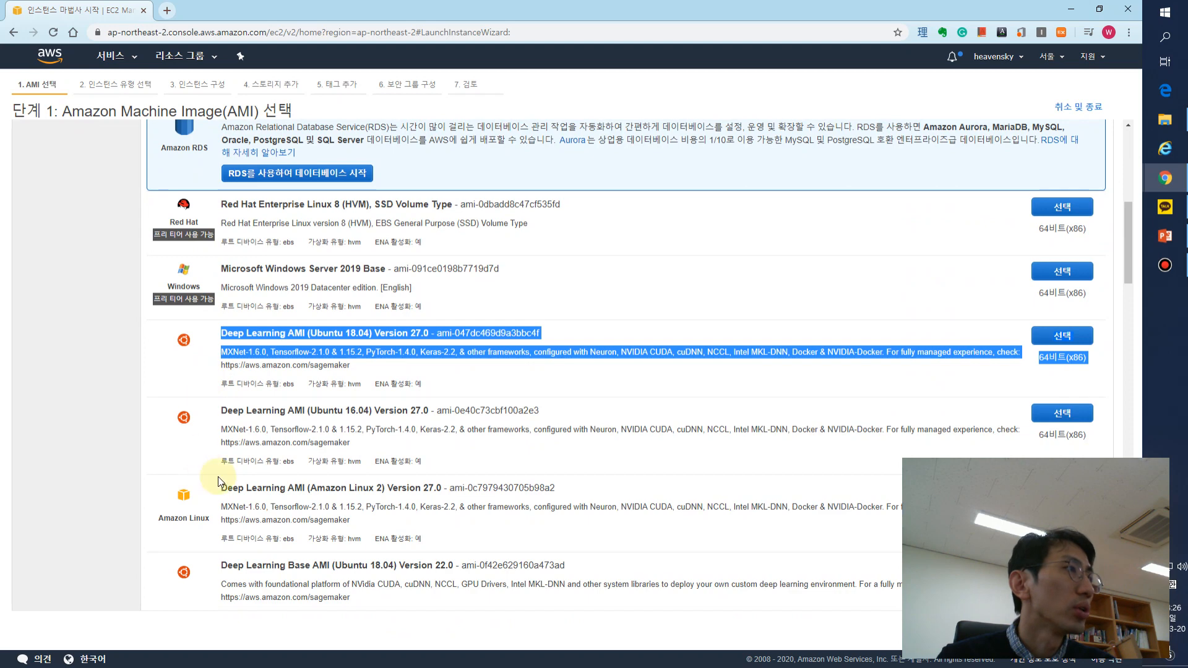
pyautogui.scroll(-2, 217, 477)
pyautogui.moveTo(349, 397); pyautogui.dragTo(205, 379)
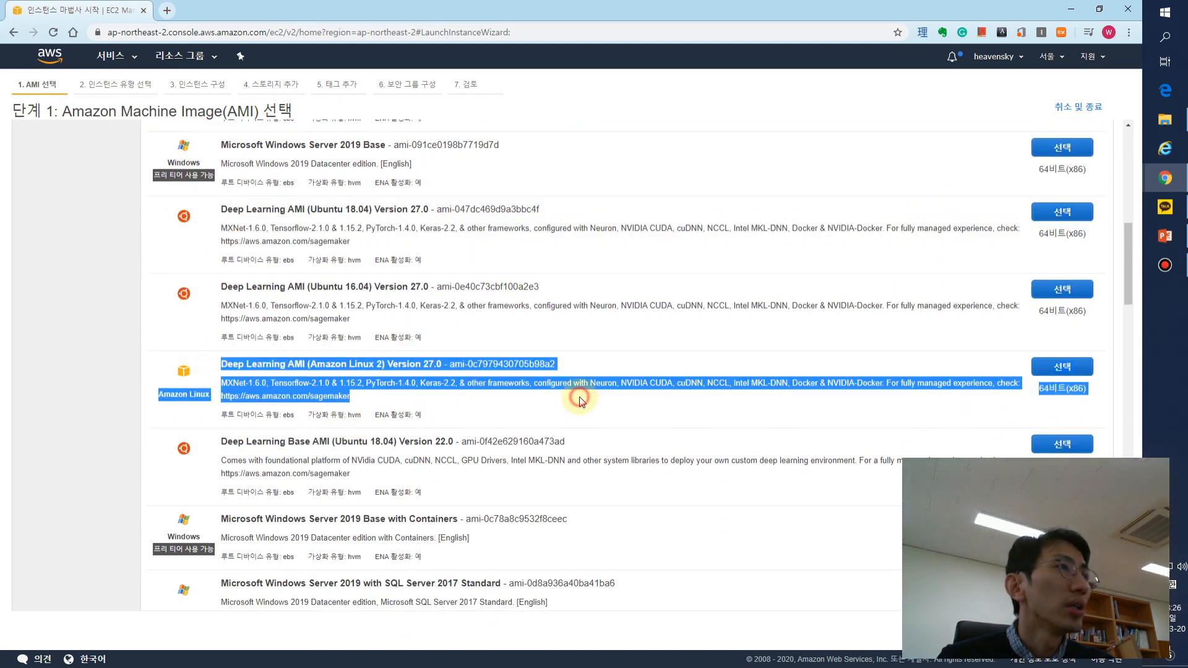
pyautogui.click(557, 399)
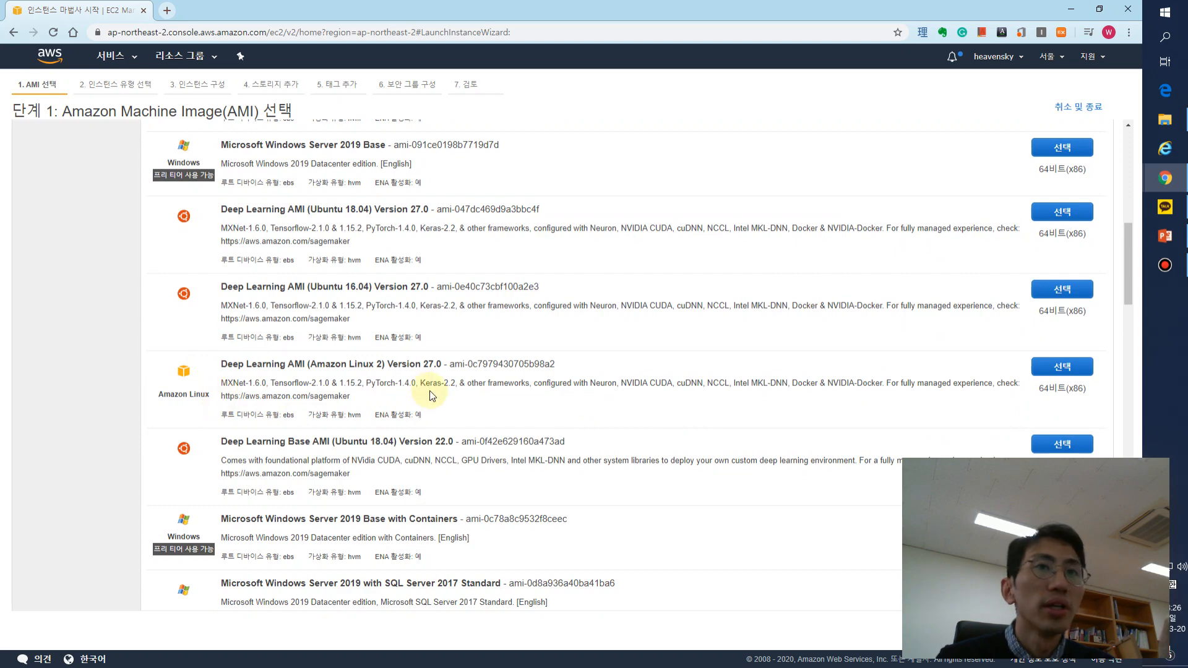
pyautogui.scroll(6, 427, 394)
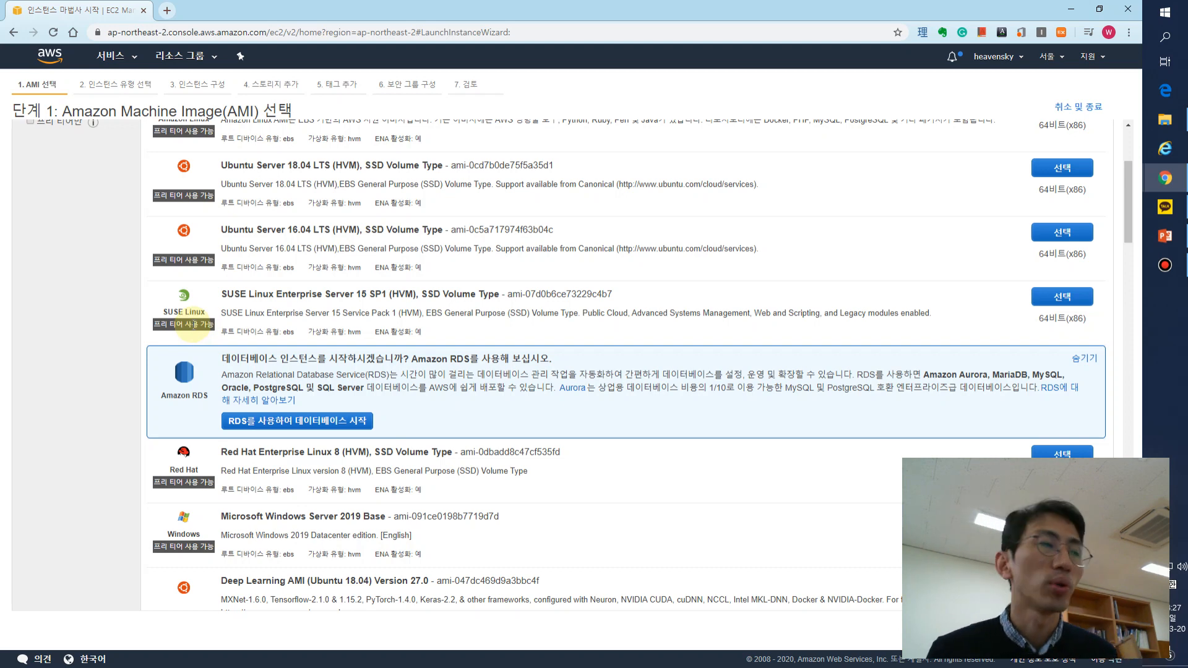
# - Choose Ubuntu Server 18.04 LTS (HVM), SSD Volume Type from the quick start list as the instance's AMI
pyautogui.scroll(-2, 201, 395)
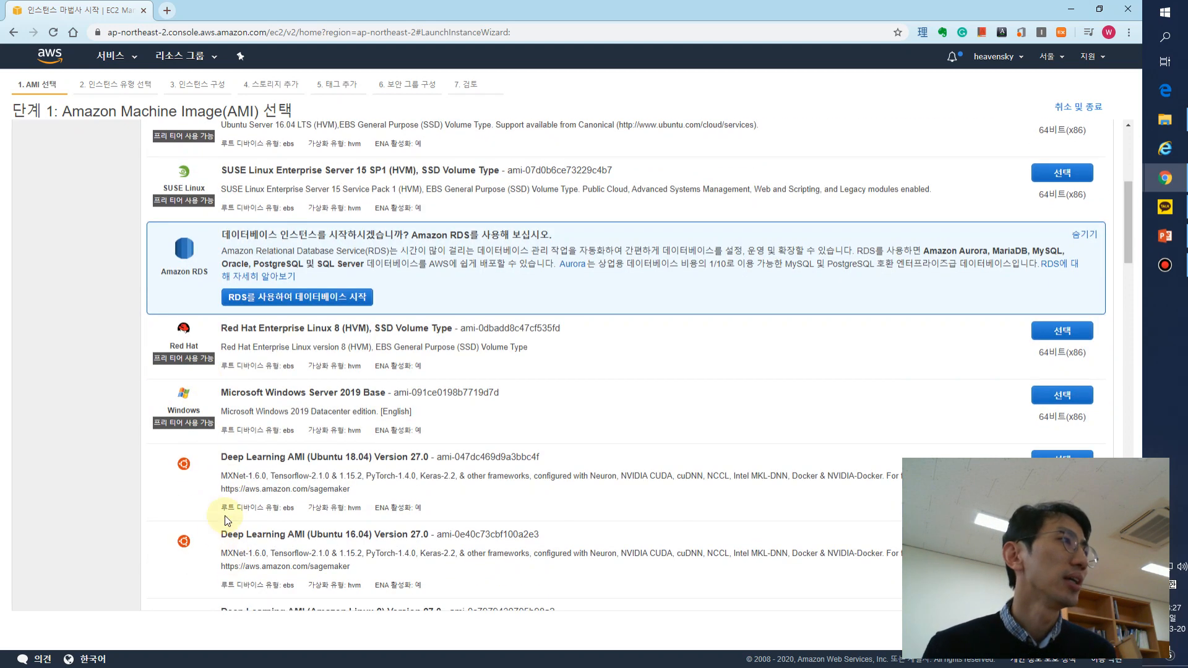
pyautogui.scroll(-2, 759, 493)
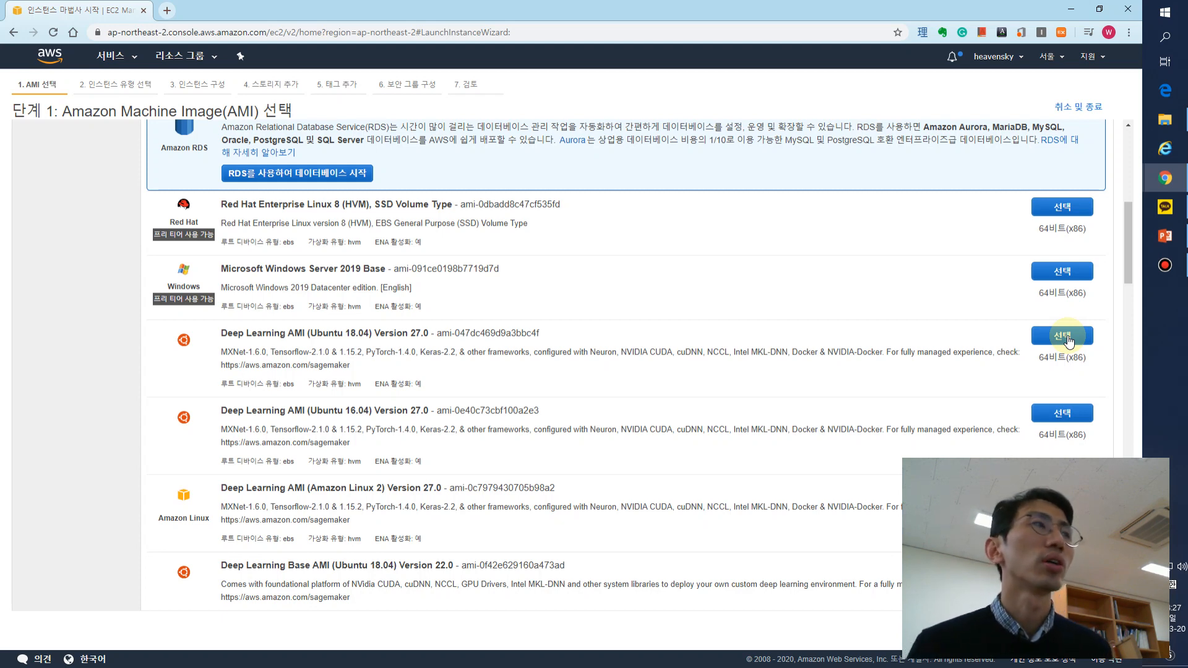
pyautogui.scroll(4, 643, 483)
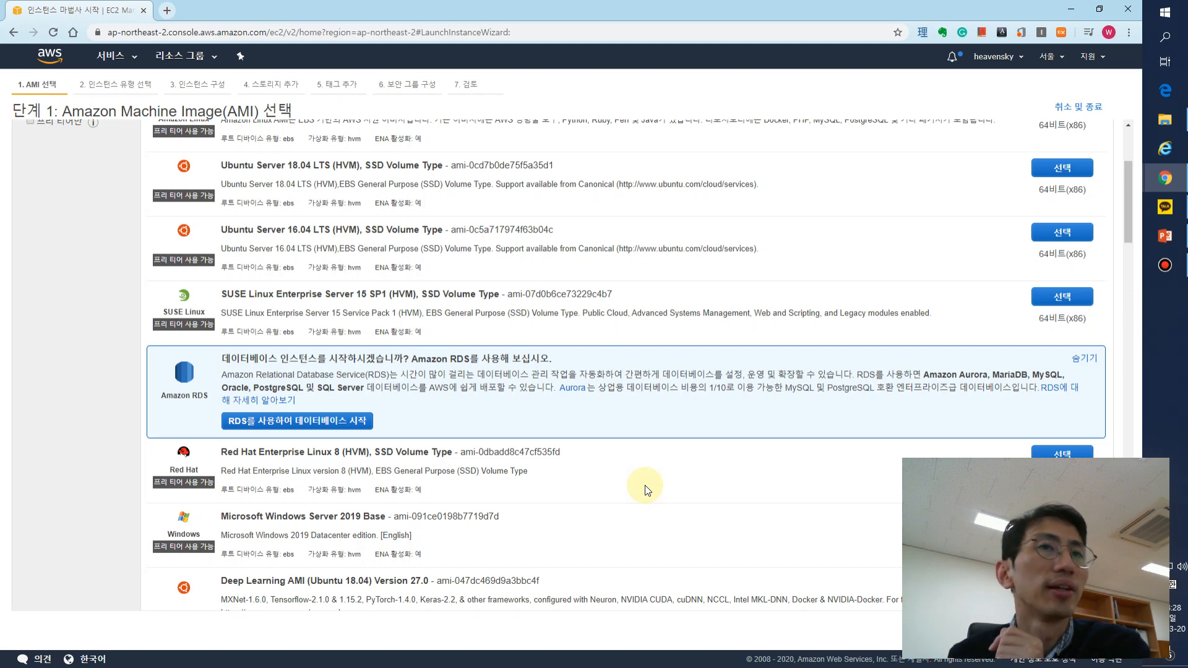
pyautogui.scroll(3, 682, 375)
pyautogui.scroll(1, 683, 375)
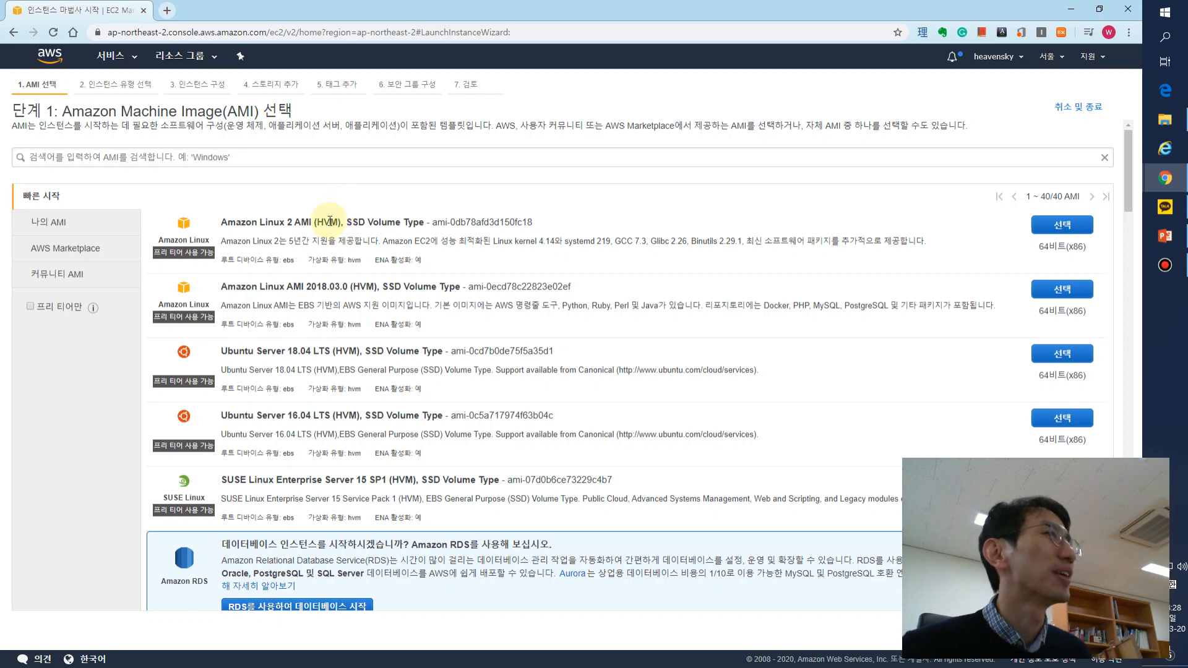
pyautogui.click(220, 352)
pyautogui.moveTo(220, 356); pyautogui.dragTo(311, 351)
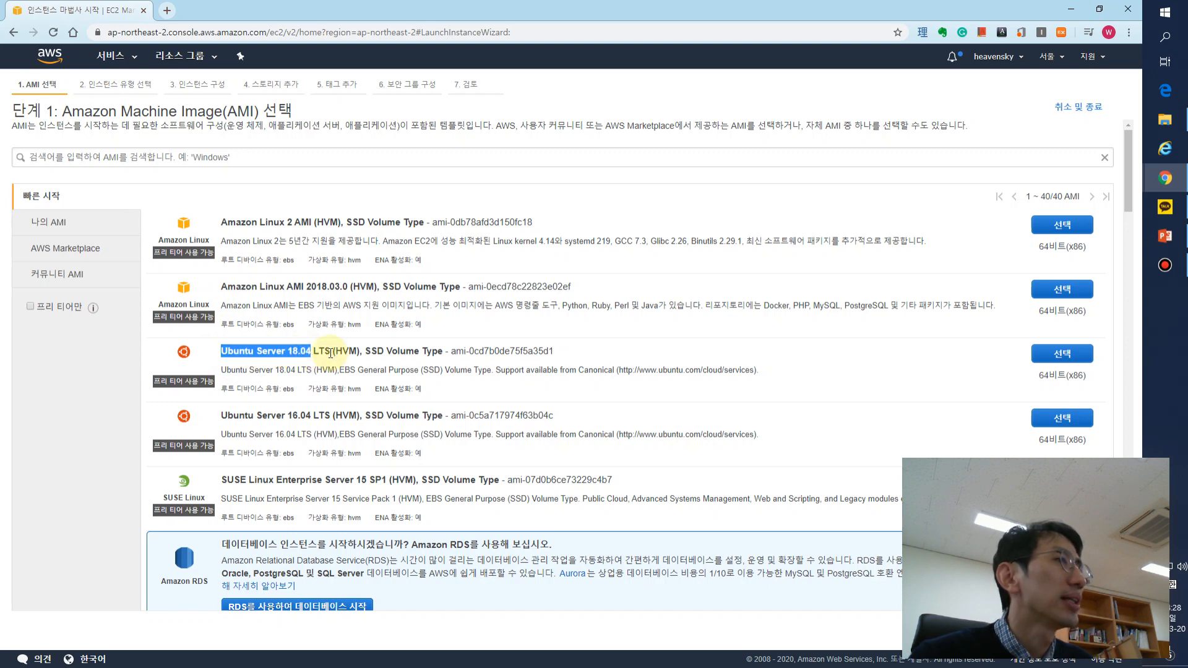
pyautogui.click(433, 350)
pyautogui.moveTo(433, 351); pyautogui.dragTo(263, 351)
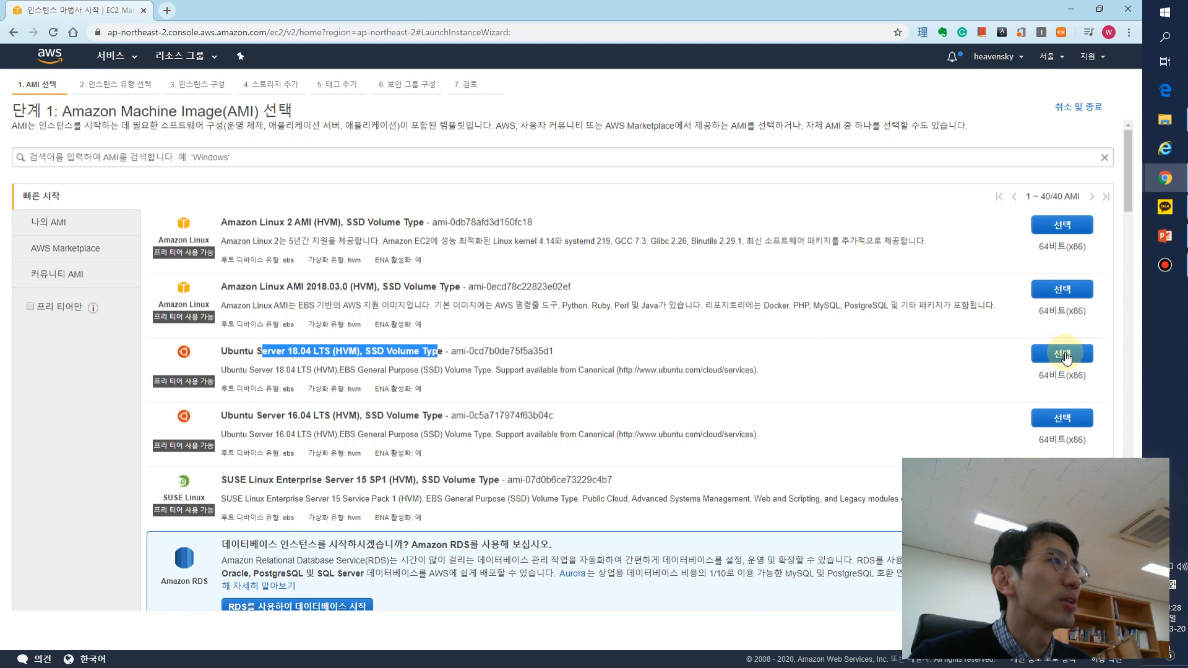
pyautogui.click(1064, 355)
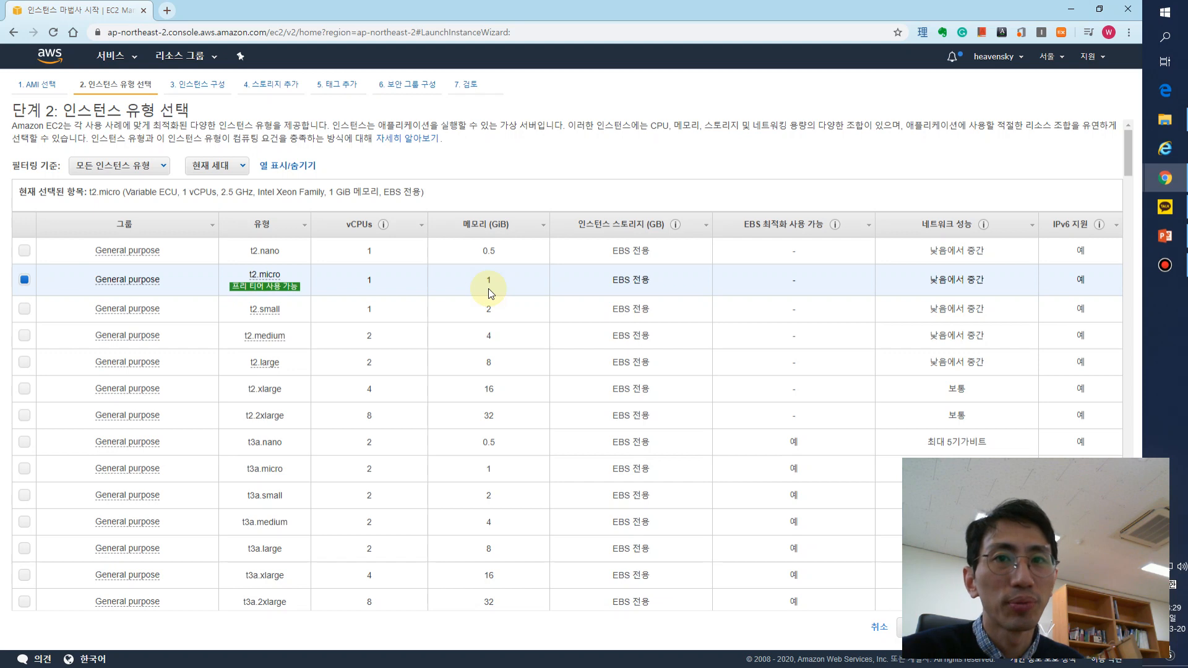
# - Read the t2.micro description and look through the vCPU and memory sizes of the general purpose instance types
pyautogui.moveTo(255, 288)
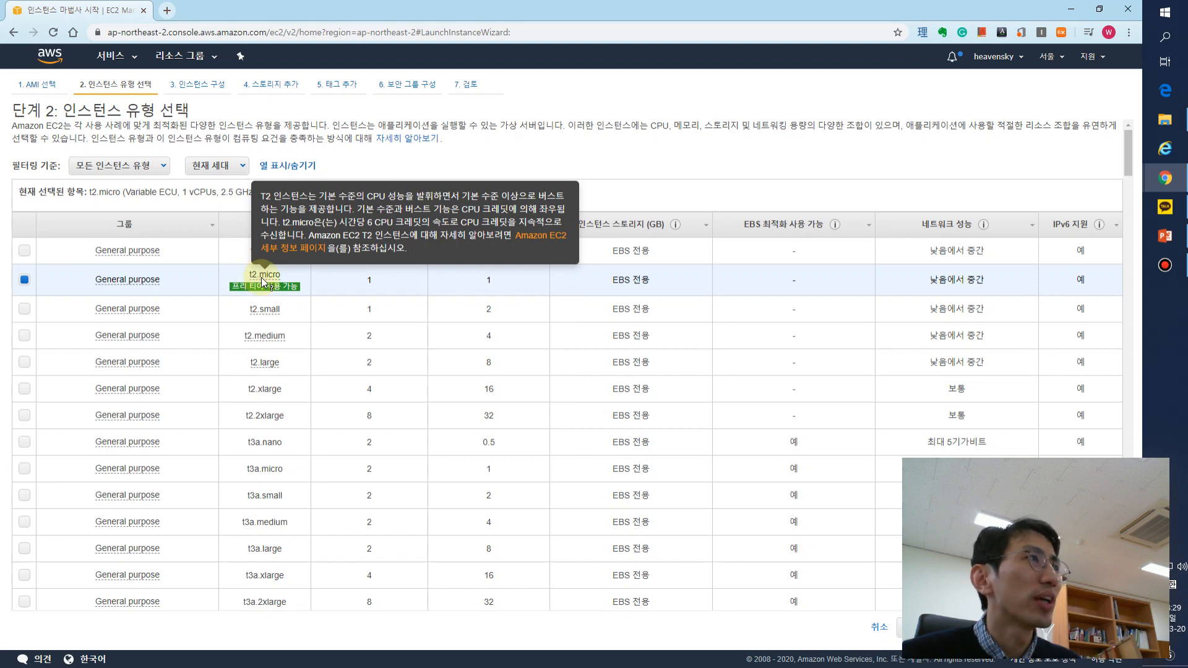
pyautogui.click(334, 466)
pyautogui.scroll(-5, 337, 455)
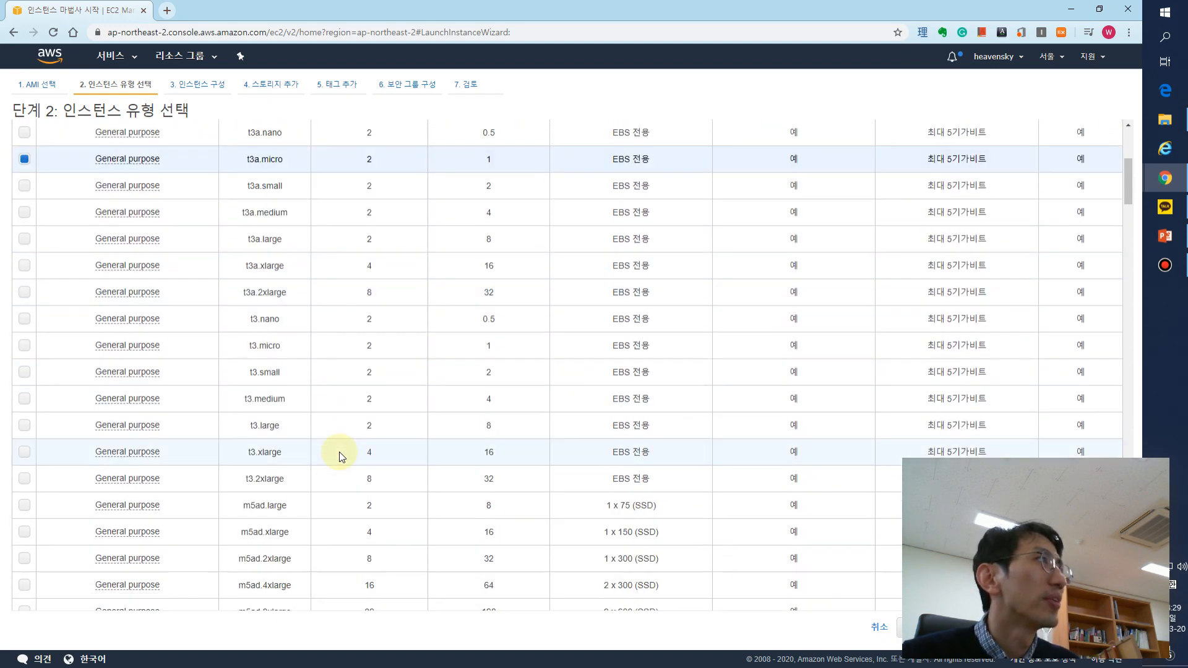
pyautogui.scroll(-8, 339, 457)
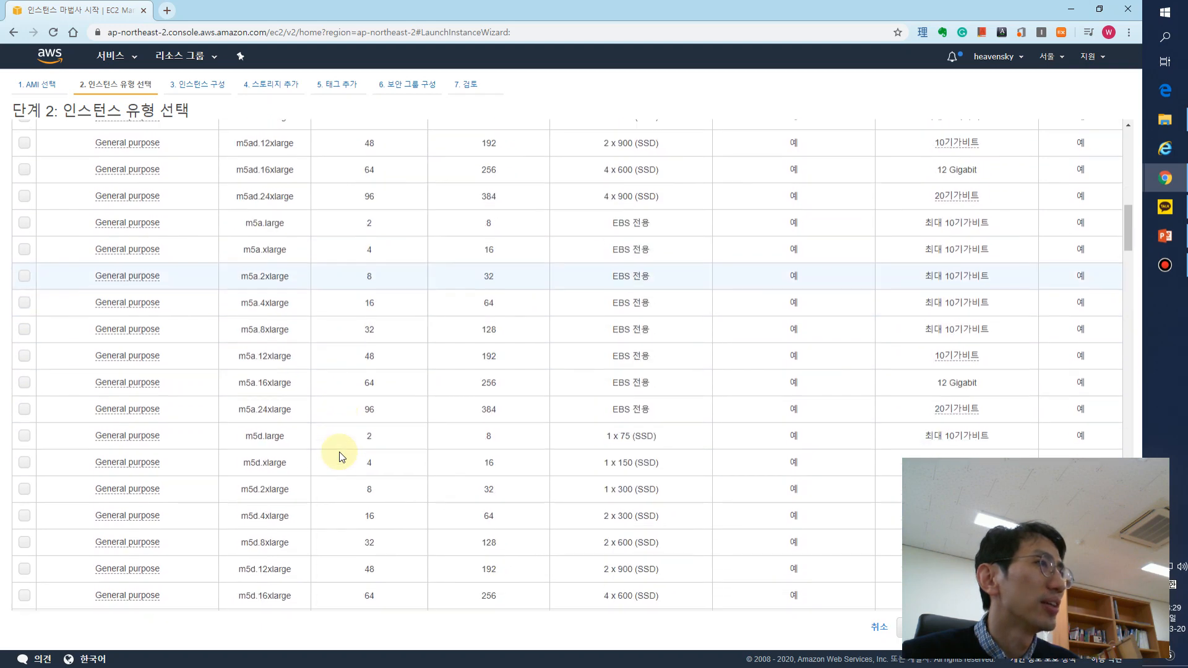
pyautogui.scroll(6, 339, 456)
pyautogui.scroll(7, 434, 391)
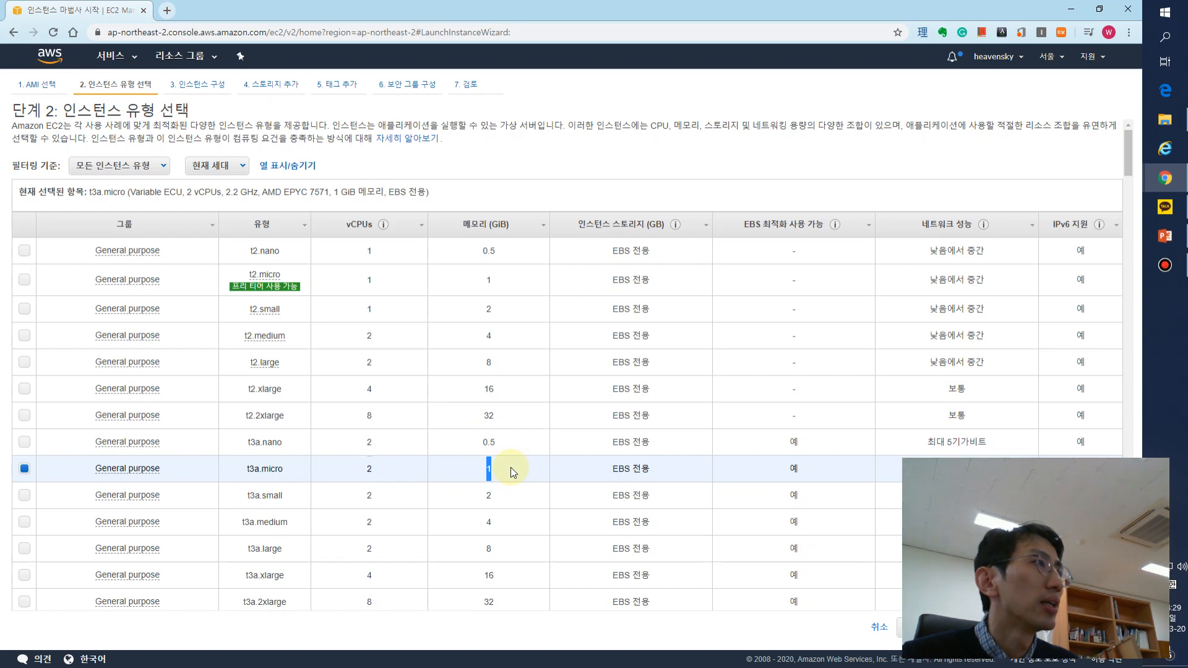
# - Select the free-tier-eligible t2.micro instance type and review its vCPU, memory and instance storage values
pyautogui.click(25, 280)
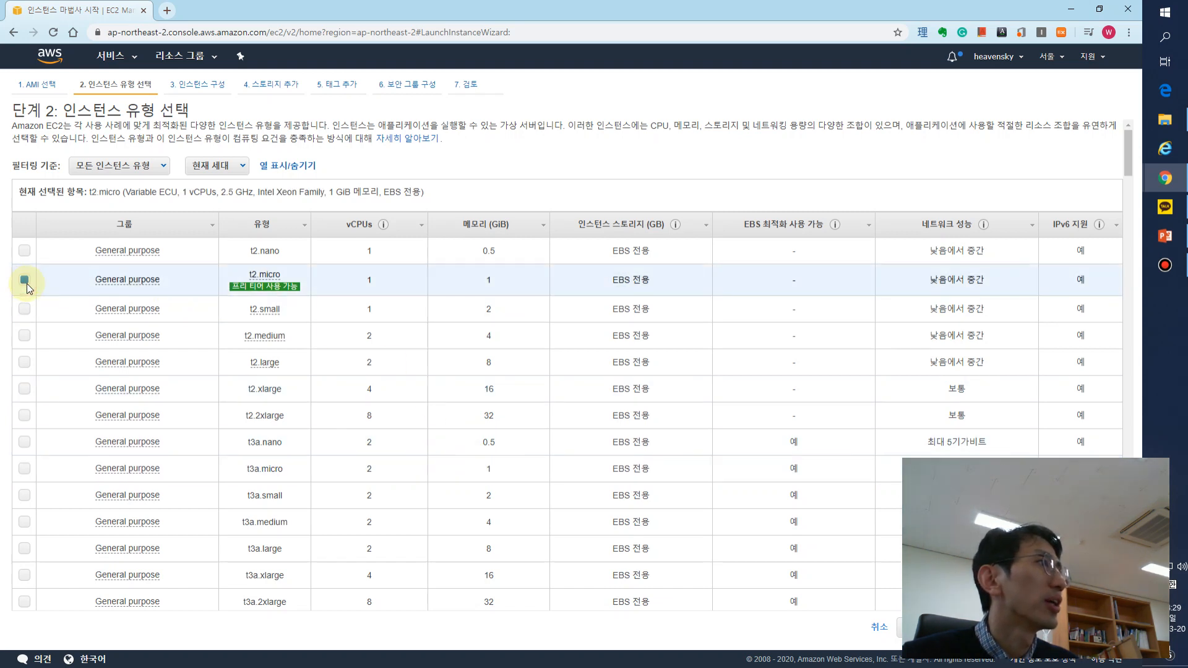
pyautogui.click(358, 275)
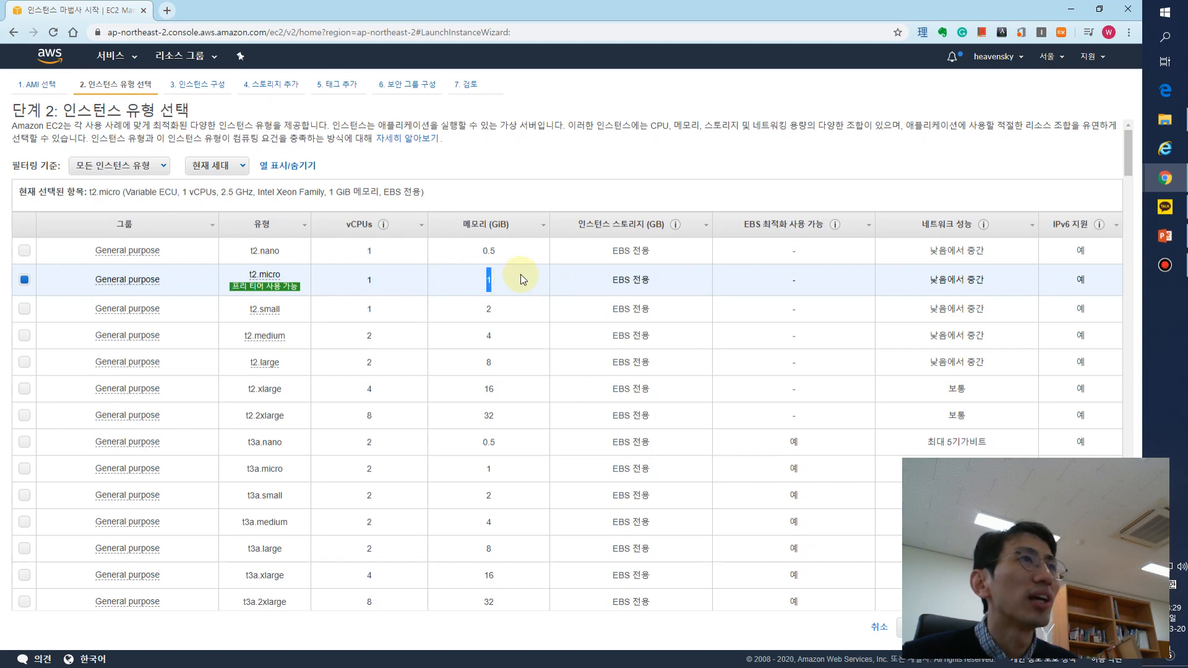
pyautogui.moveTo(610, 280); pyautogui.dragTo(652, 283)
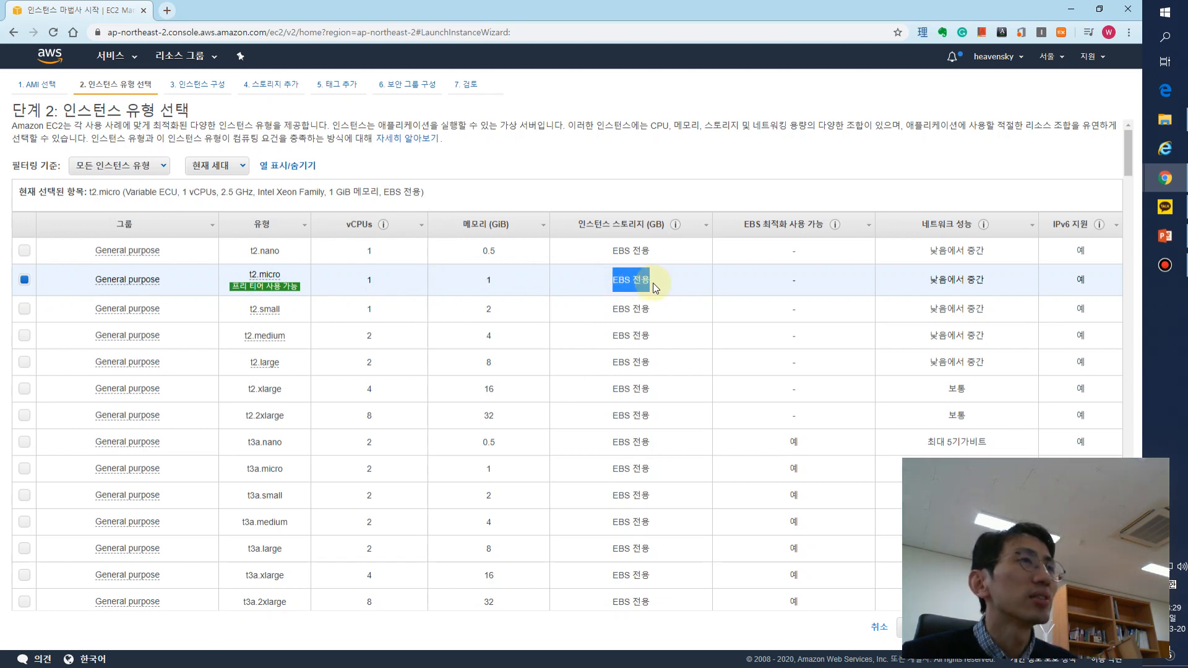
pyautogui.doubleClick(642, 282)
pyautogui.click(675, 290)
pyautogui.moveTo(673, 287)
pyautogui.mouseDown()
pyautogui.moveTo(611, 291)
pyautogui.moveTo(671, 270)
pyautogui.mouseUp()
pyautogui.click(676, 277)
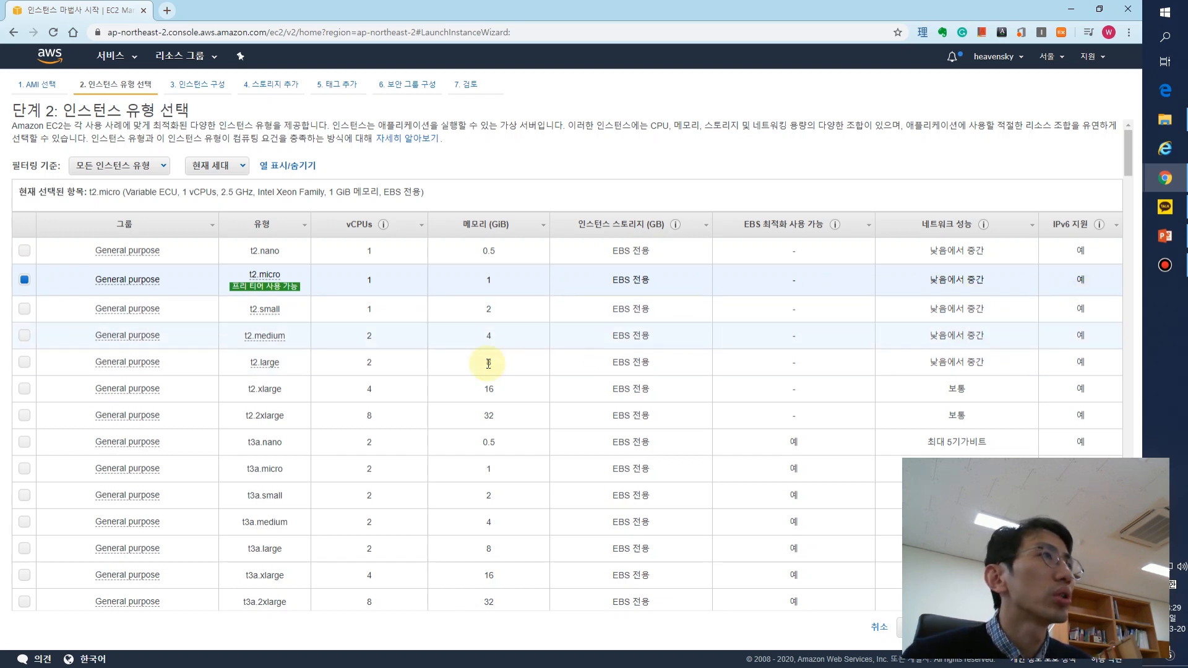
# - Compare the vCPU counts of the larger m5ad types and select m5ad.24xlarge
pyautogui.scroll(-2, 383, 337)
pyautogui.scroll(-7, 380, 344)
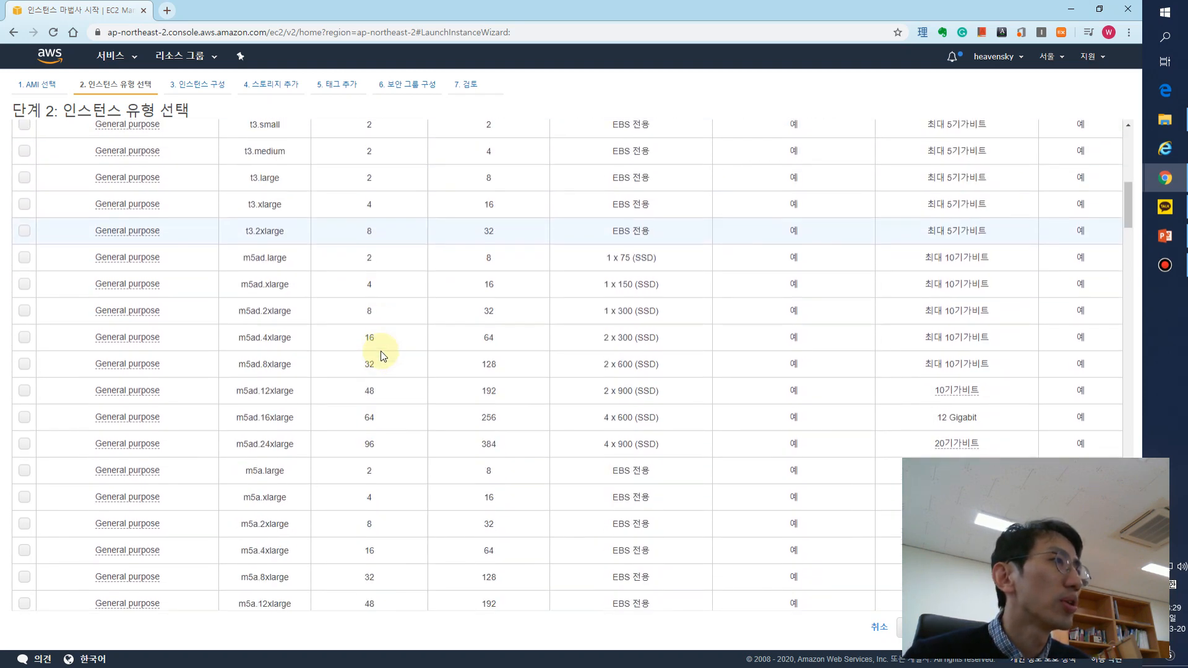
pyautogui.click(365, 395)
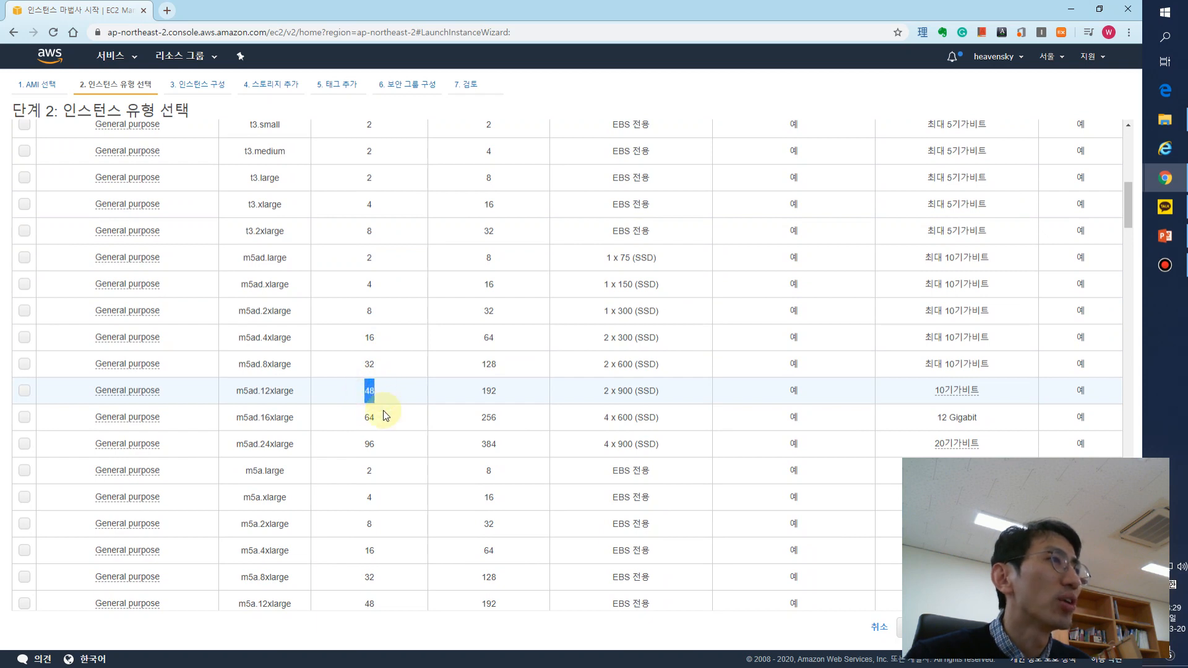
pyautogui.click(368, 449)
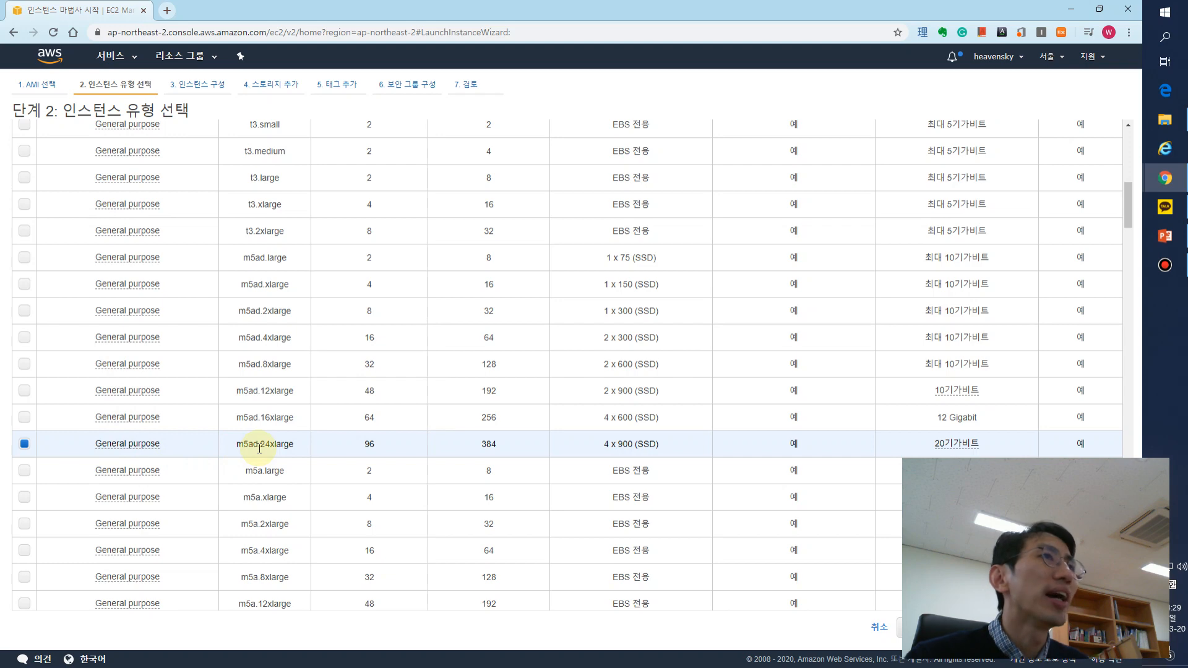
pyautogui.scroll(-5, 520, 441)
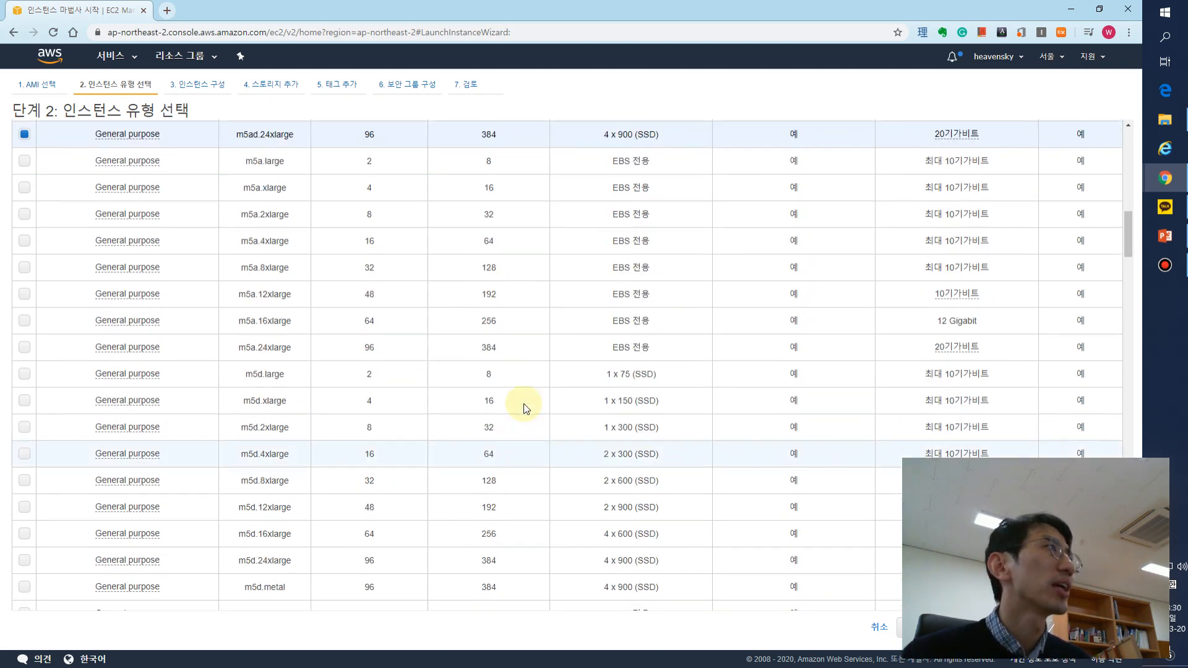
# - Search Google for "aws calculator" in a new tab and open the Amazon Web Services Simple Monthly Calculator
pyautogui.click(169, 11)
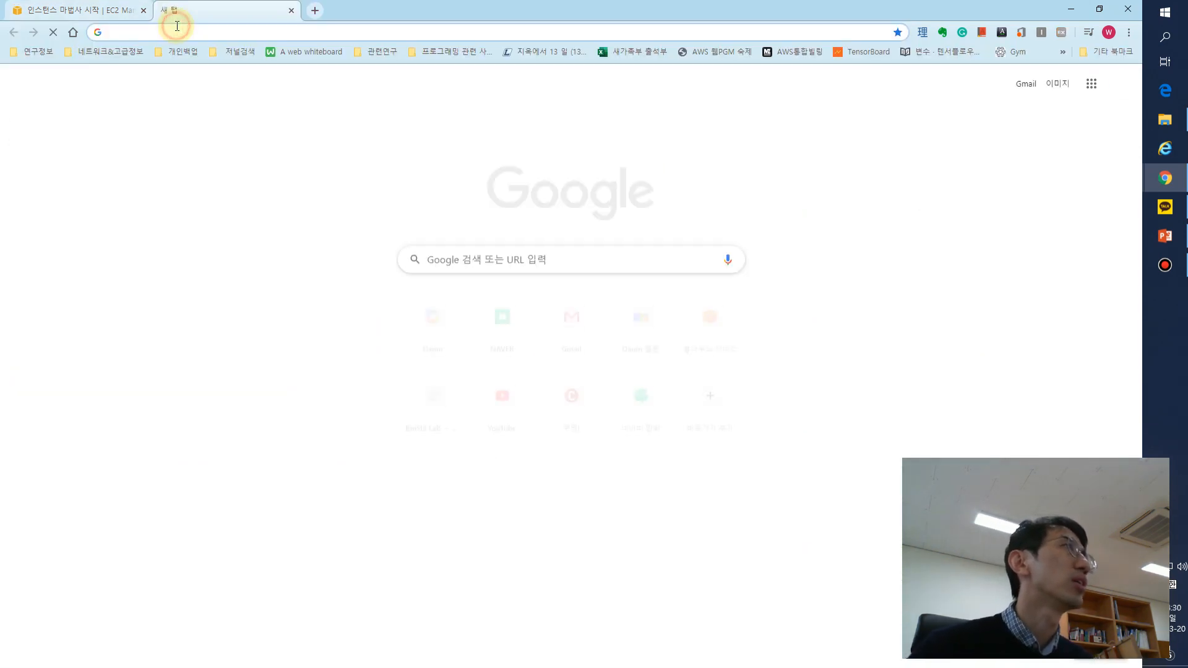
pyautogui.write('aws cal')
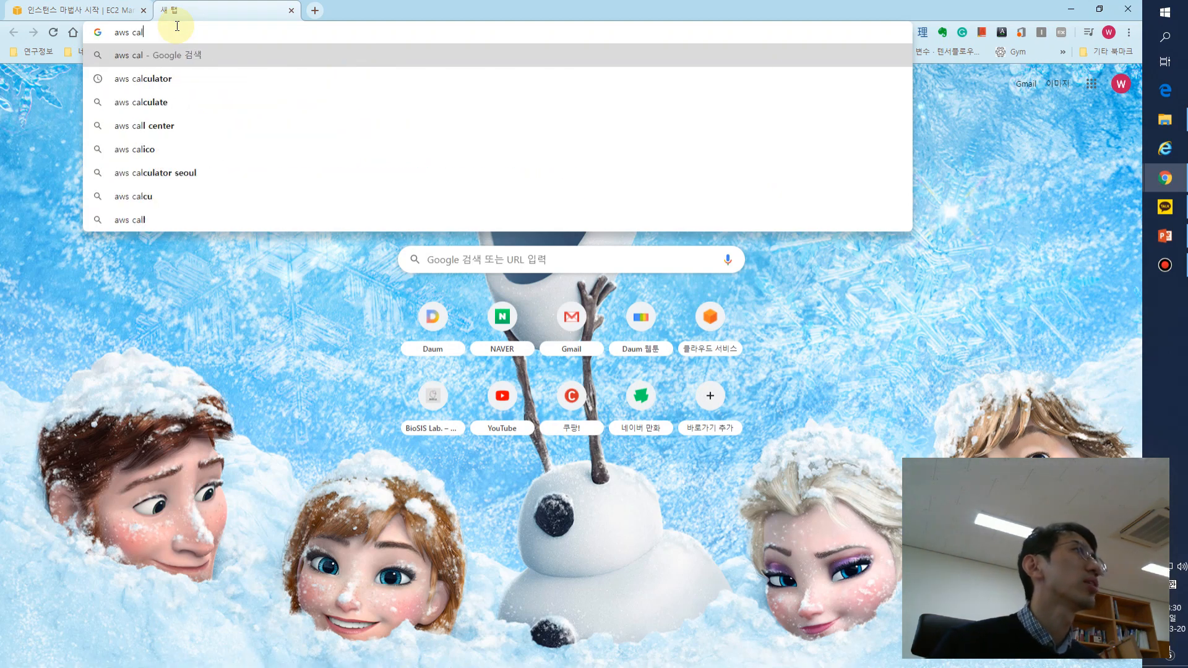
pyautogui.press('Down')
pyautogui.press('Return')
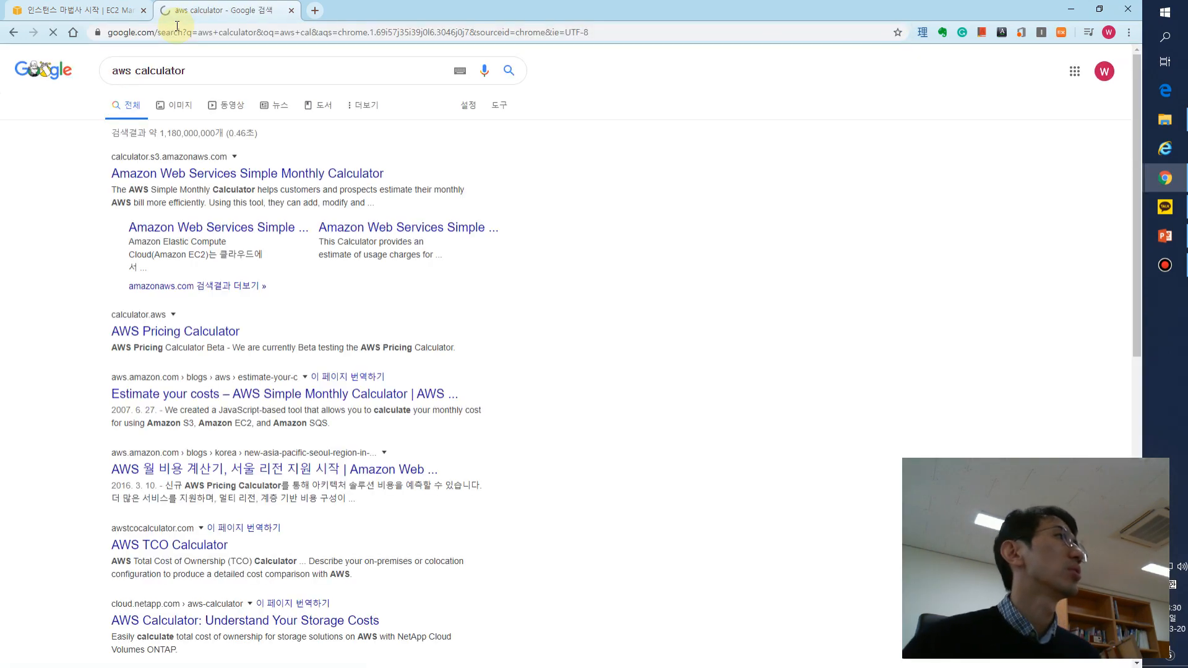
pyautogui.click(253, 172)
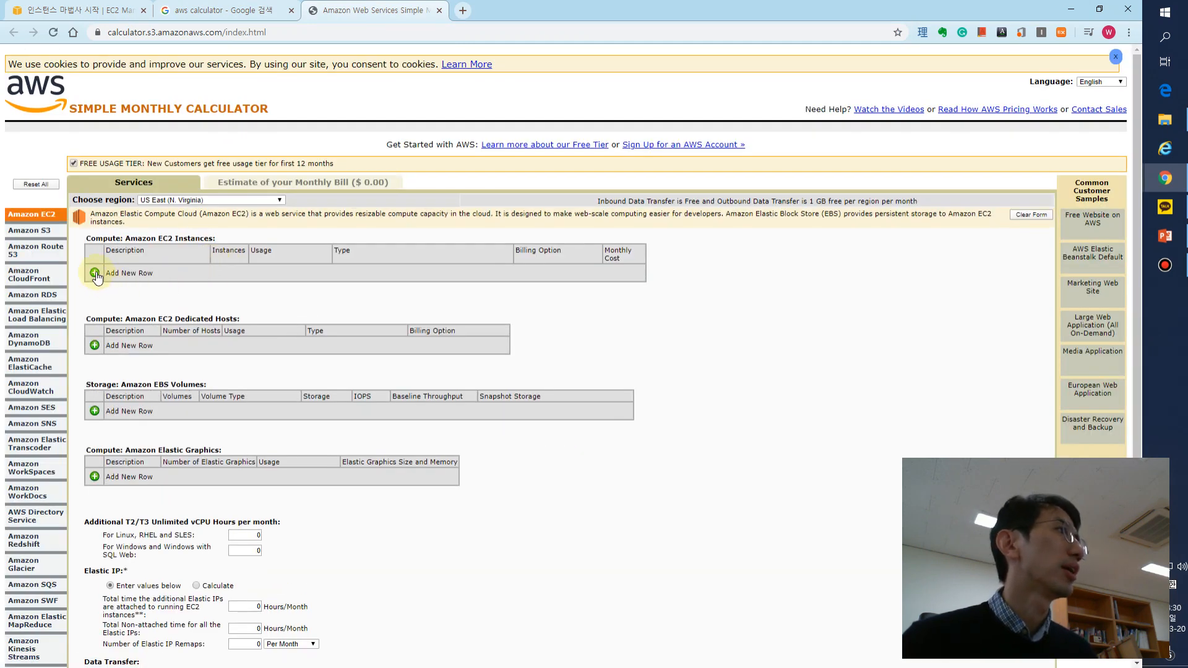
# - Add a row for Amazon EC2 Instances in the calculator and open its instance type selection
pyautogui.click(94, 274)
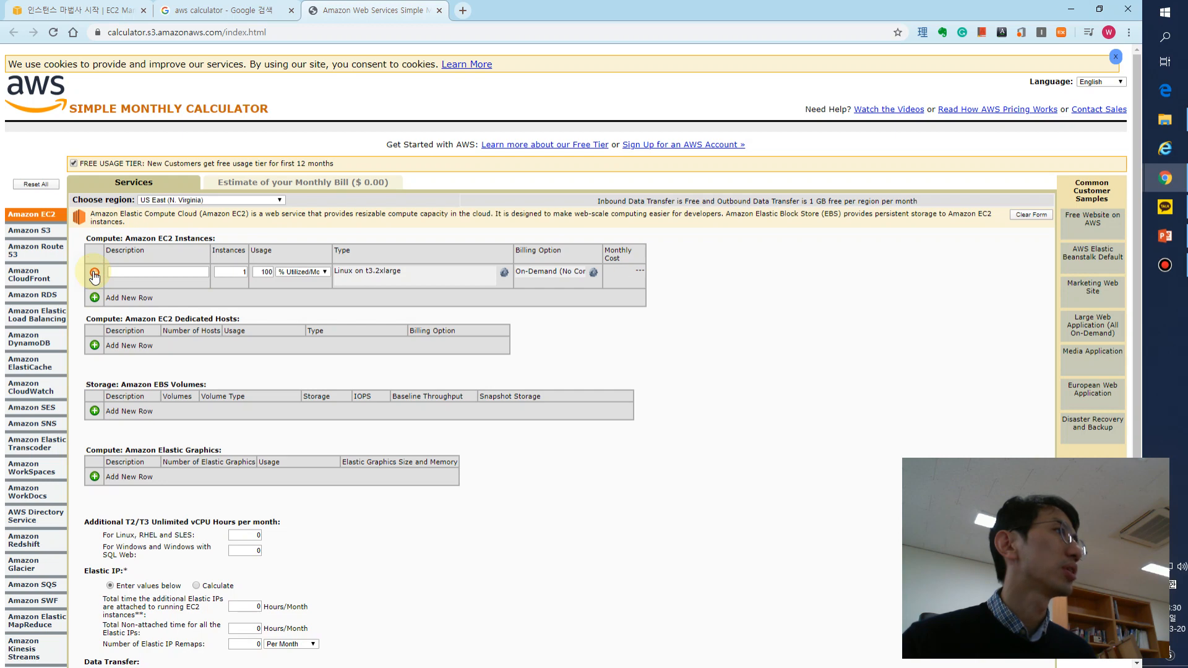
pyautogui.click(197, 271)
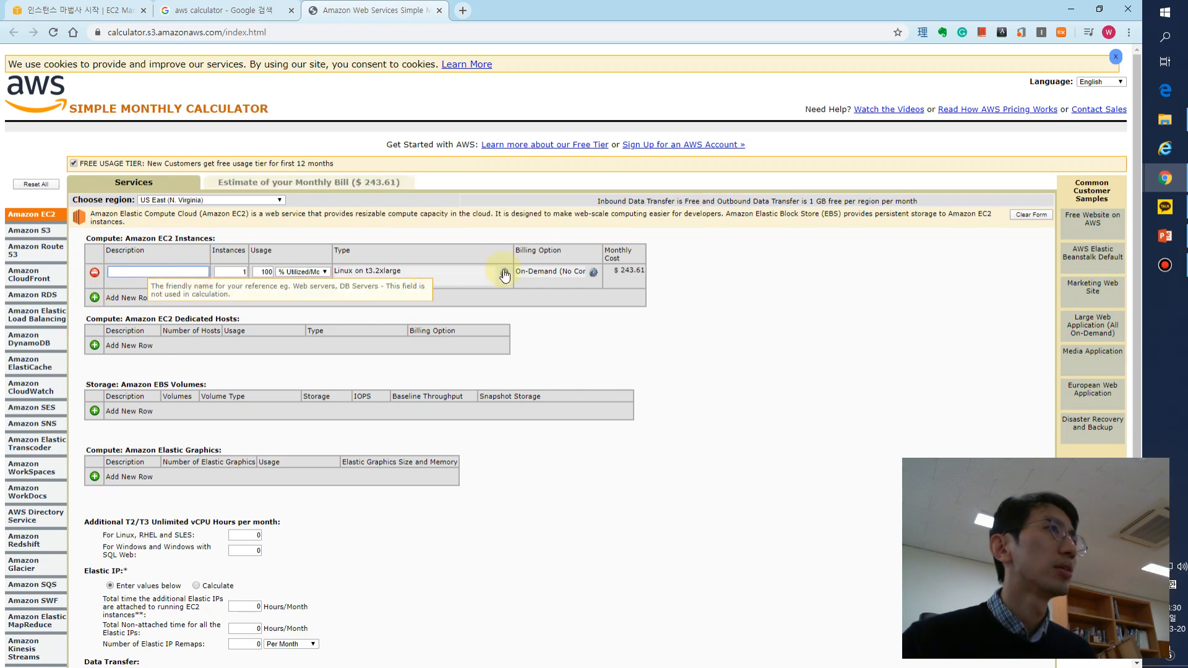
pyautogui.click(506, 273)
# - Examine the Linux instance types and compare their vCPU, memory, storage and price columns
pyautogui.scroll(-6, 467, 281)
pyautogui.scroll(-12, 467, 281)
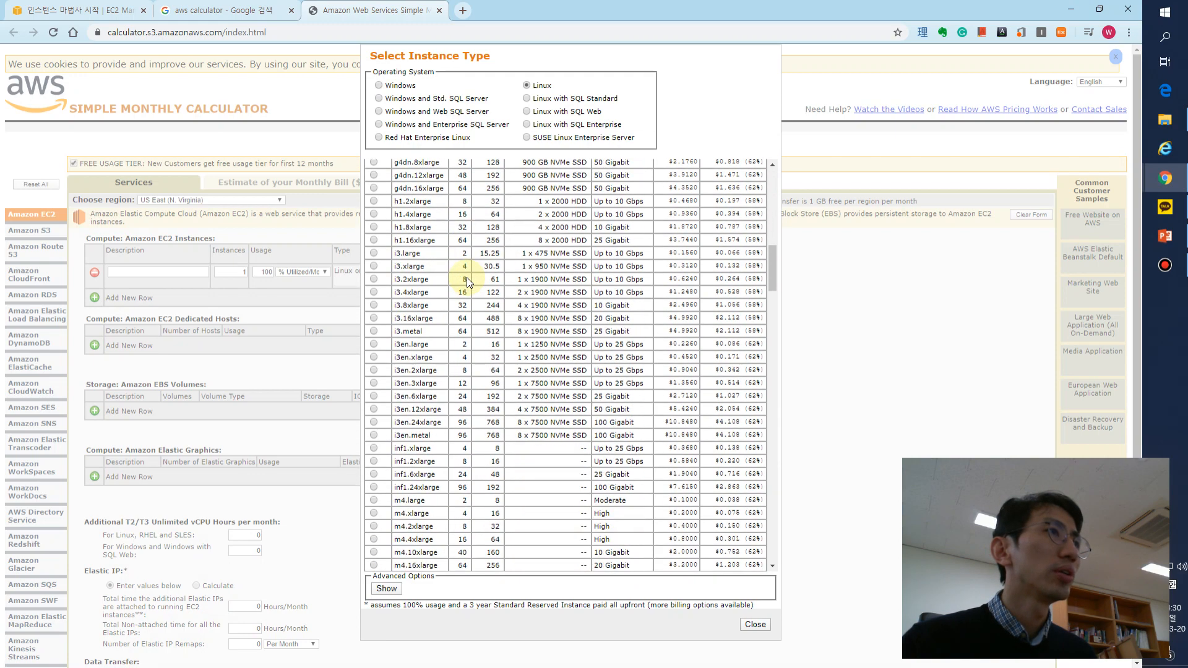
pyautogui.scroll(-15, 466, 287)
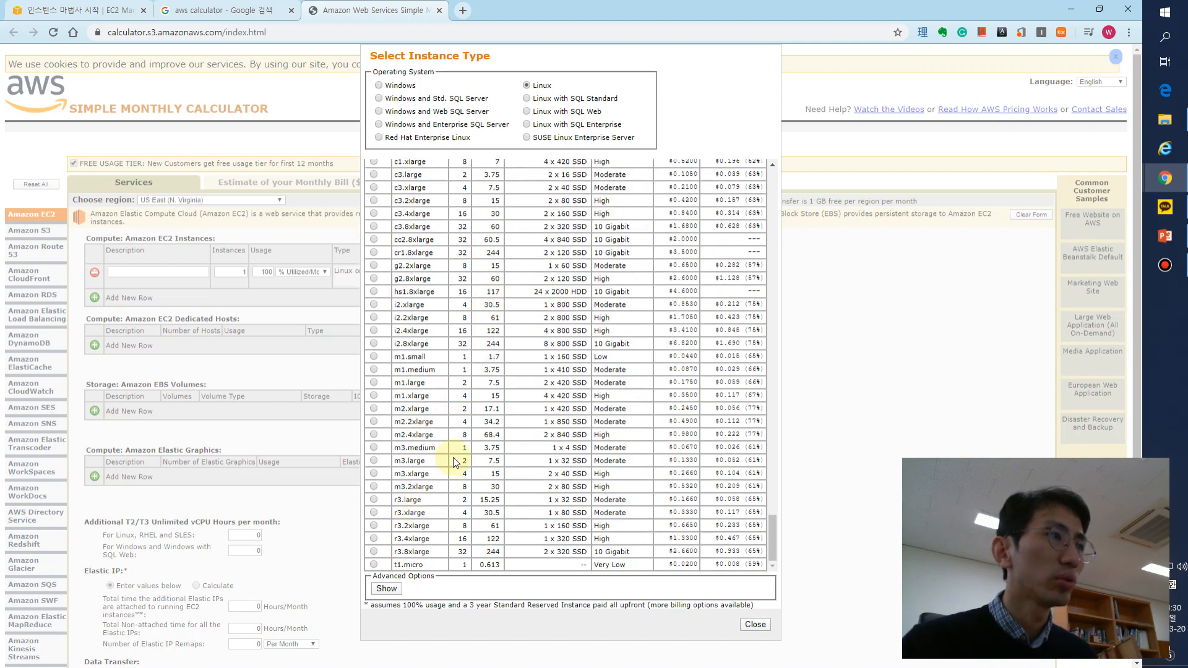
pyautogui.scroll(10, 454, 461)
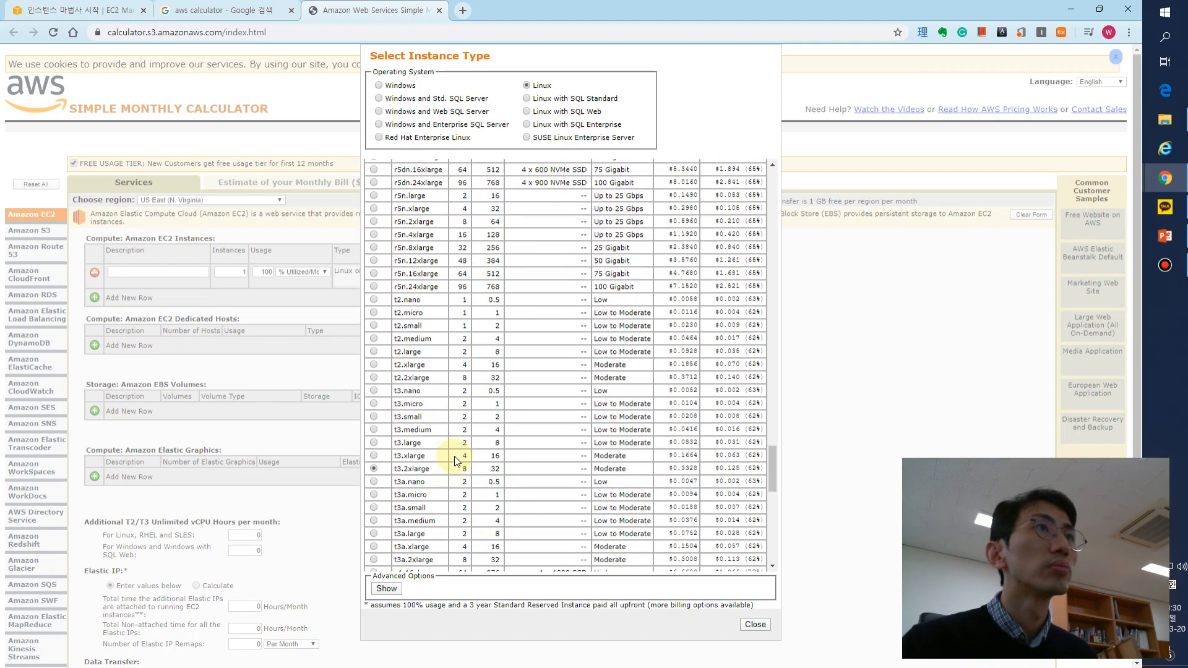
pyautogui.scroll(3, 454, 462)
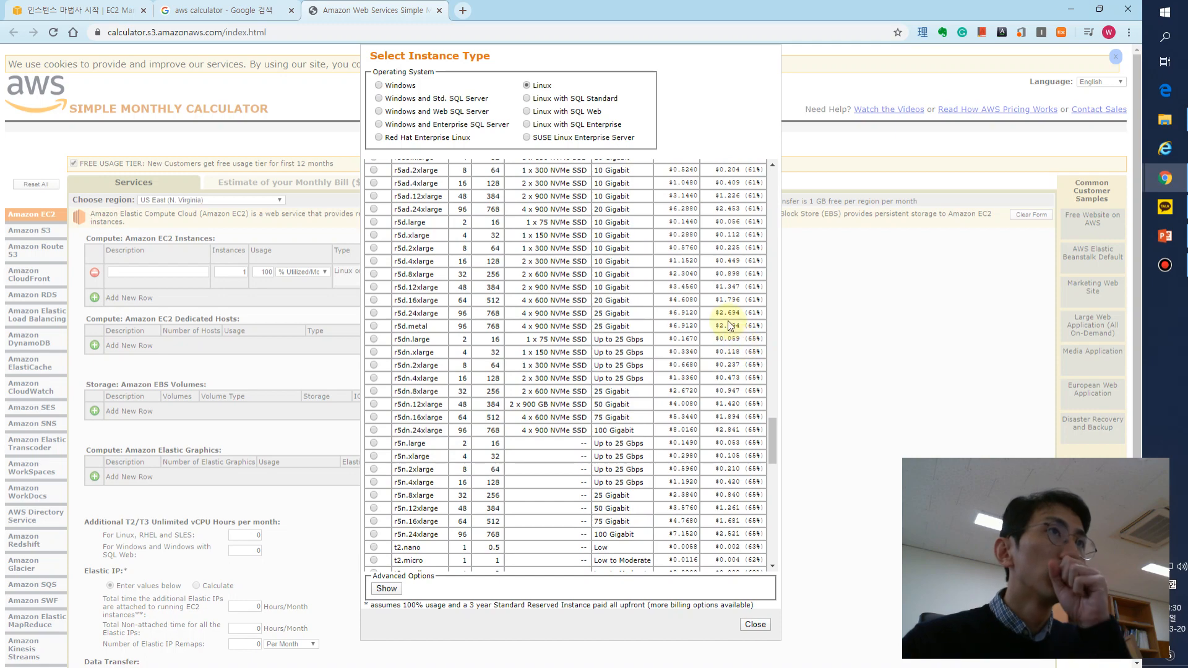
pyautogui.scroll(3, 709, 322)
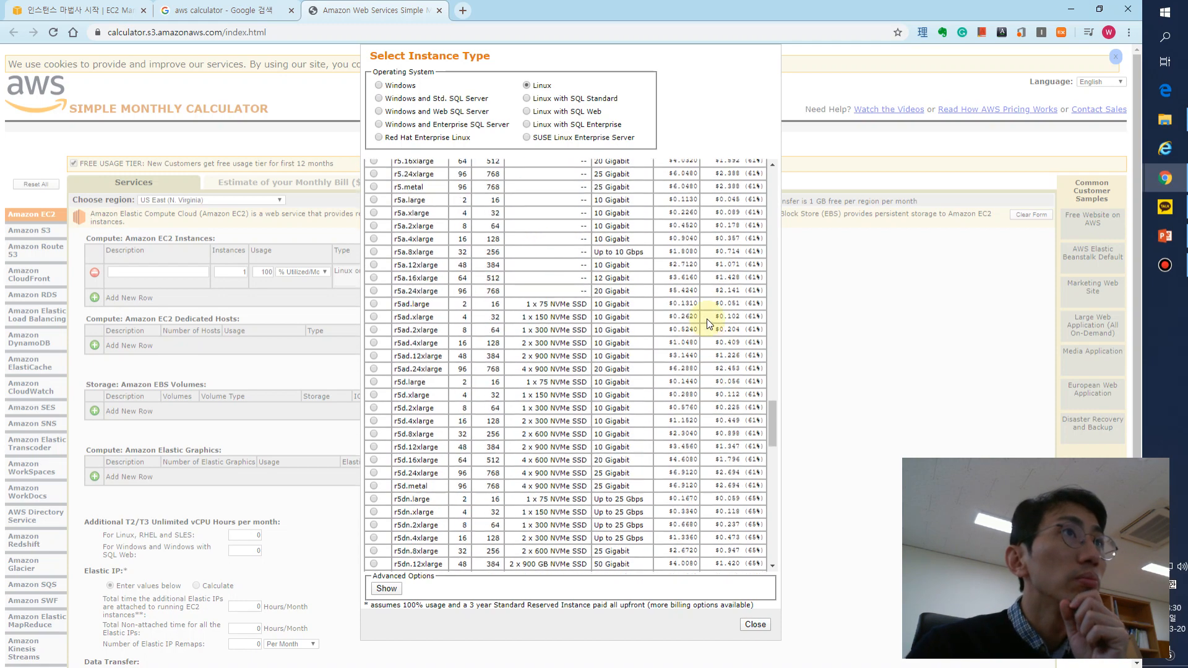
pyautogui.scroll(-1, 708, 322)
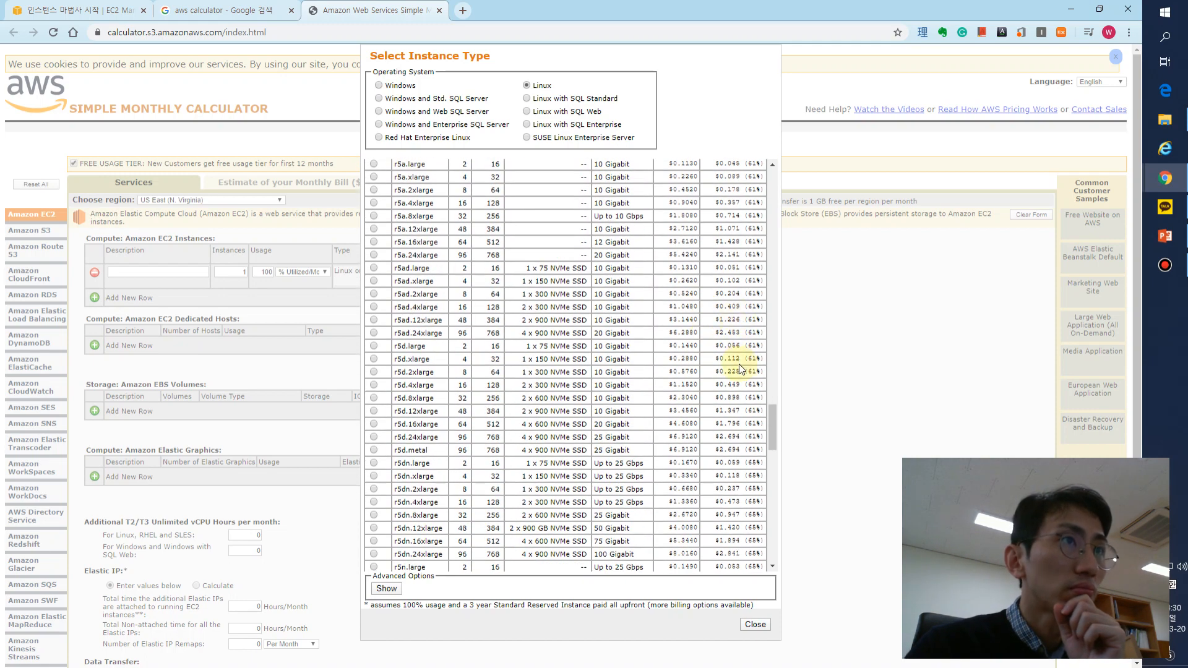
# - Select the r5d.metal instance type and check its vCPU count, memory and prices against the other types
pyautogui.moveTo(748, 335); pyautogui.dragTo(716, 334)
pyautogui.moveTo(737, 451); pyautogui.dragTo(689, 452)
pyautogui.click(375, 453)
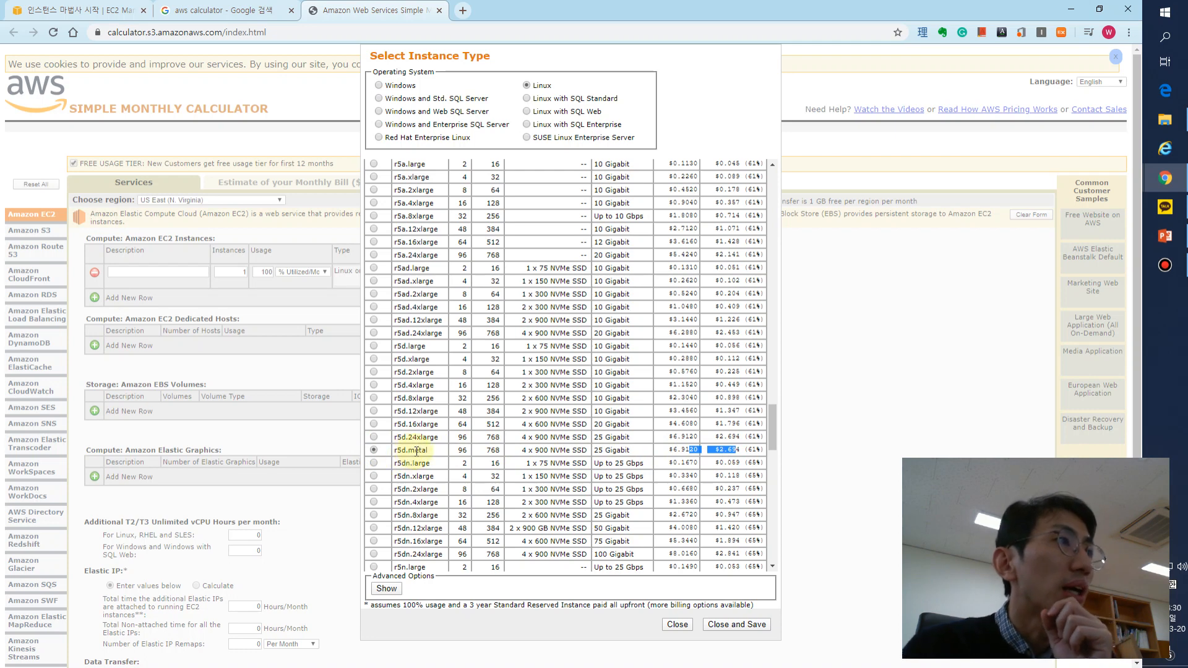
pyautogui.moveTo(414, 451); pyautogui.dragTo(724, 451)
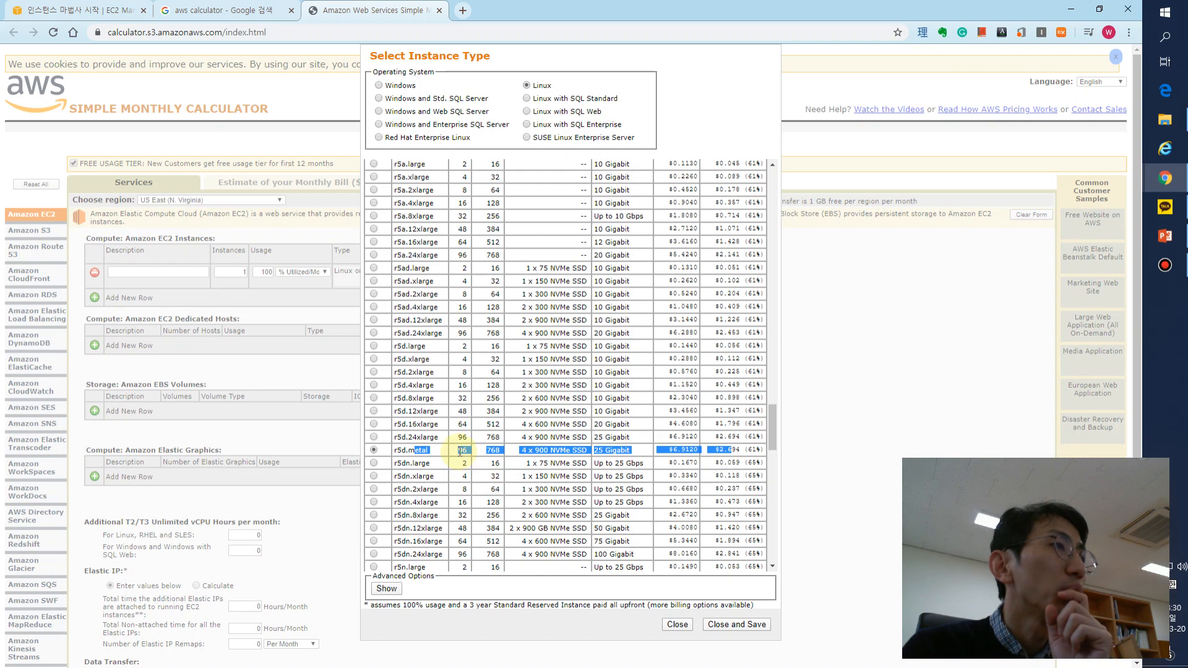
pyautogui.doubleClick(462, 451)
pyautogui.doubleClick(493, 450)
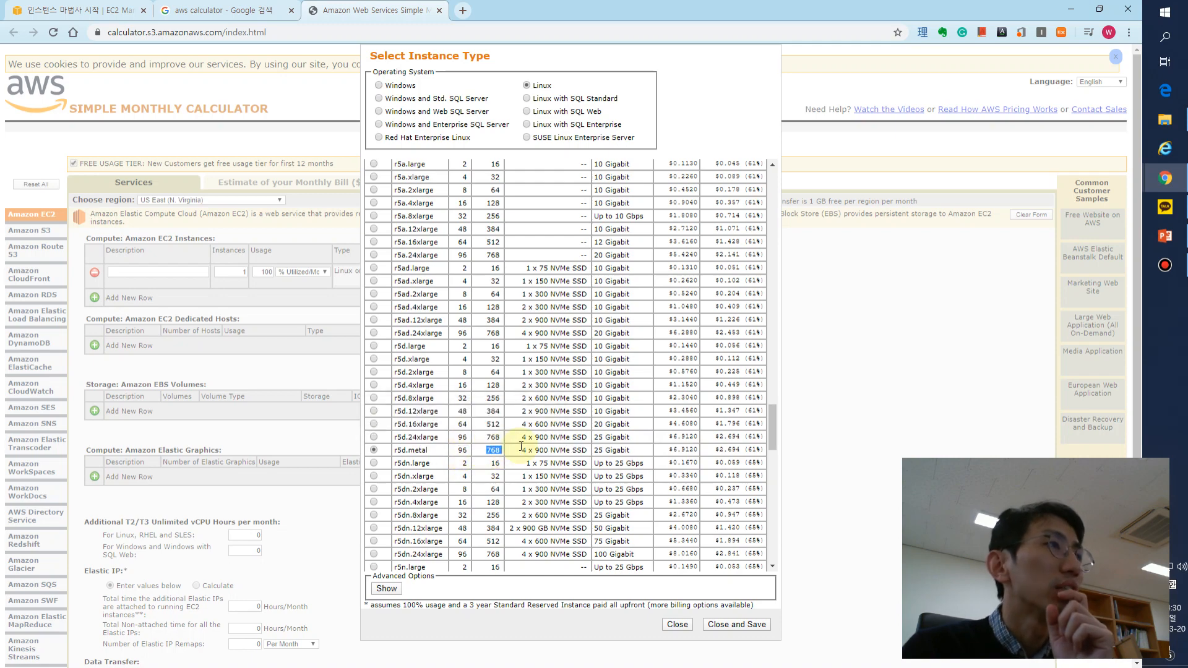
pyautogui.scroll(20, 521, 445)
pyautogui.scroll(-20, 521, 448)
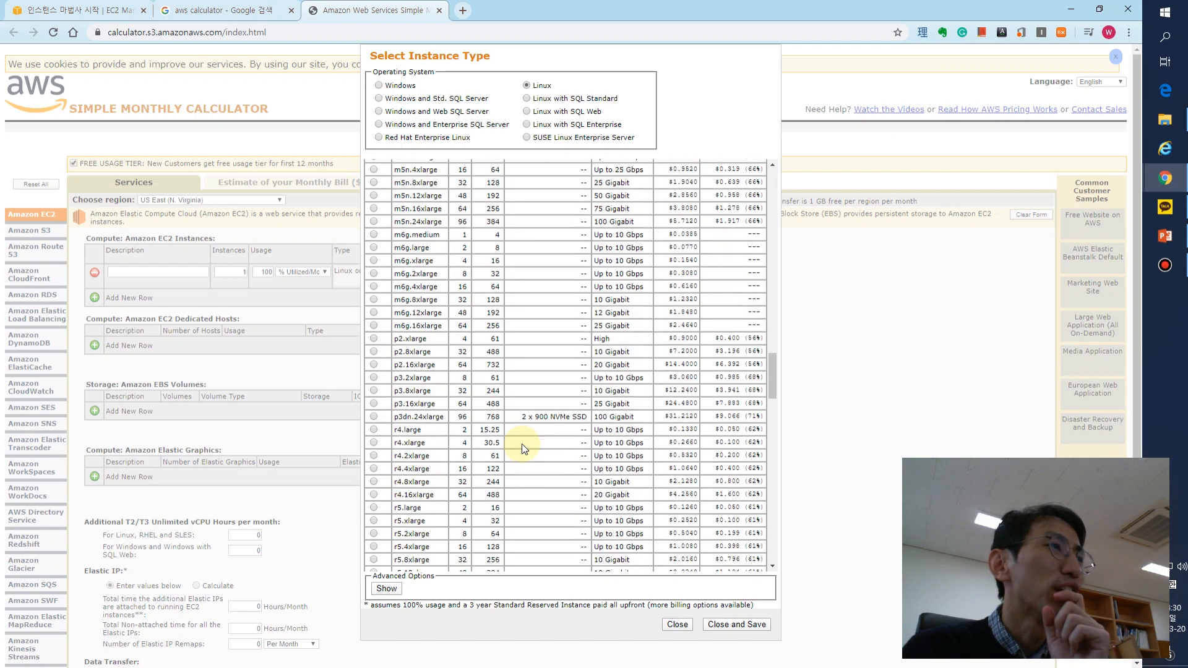
# - Check the on-demand hourly cost of r5d.metal and compare it with the other Linux instance types
pyautogui.scroll(-8, 522, 445)
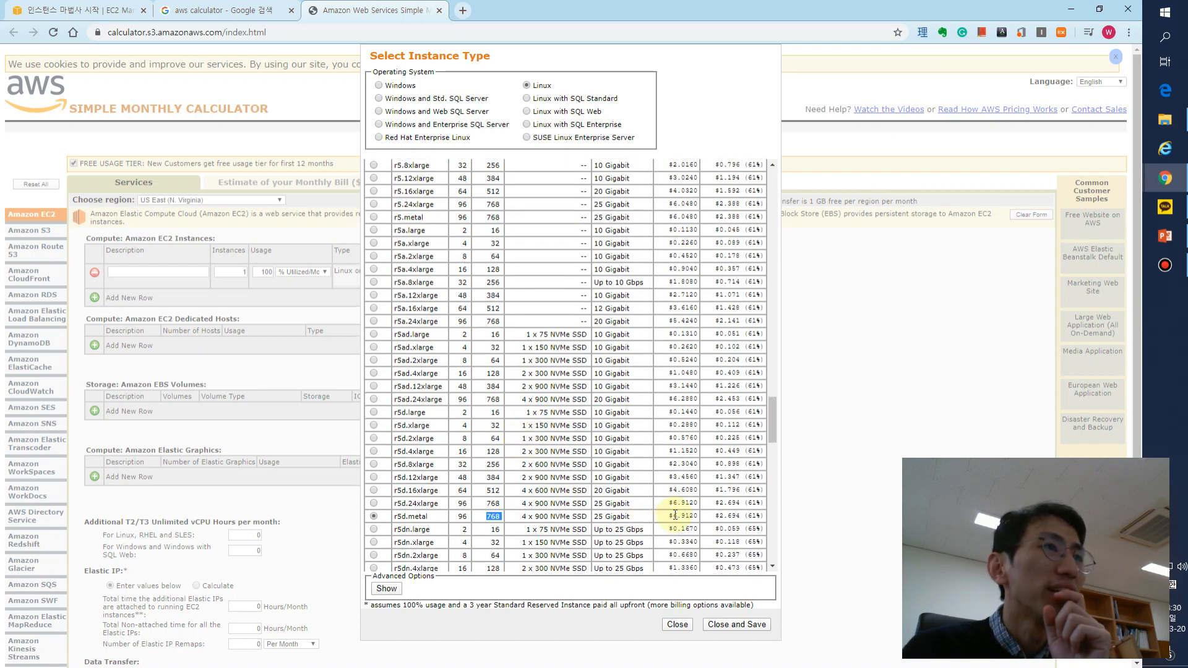
pyautogui.moveTo(666, 515); pyautogui.dragTo(697, 515)
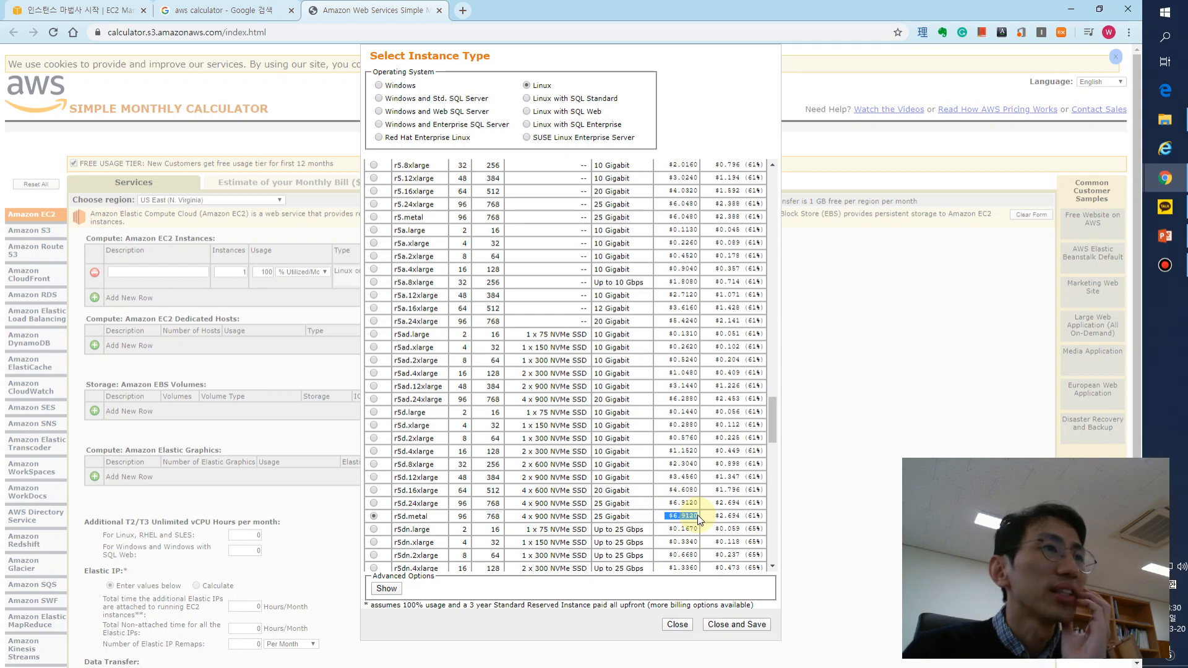
pyautogui.scroll(20, 697, 515)
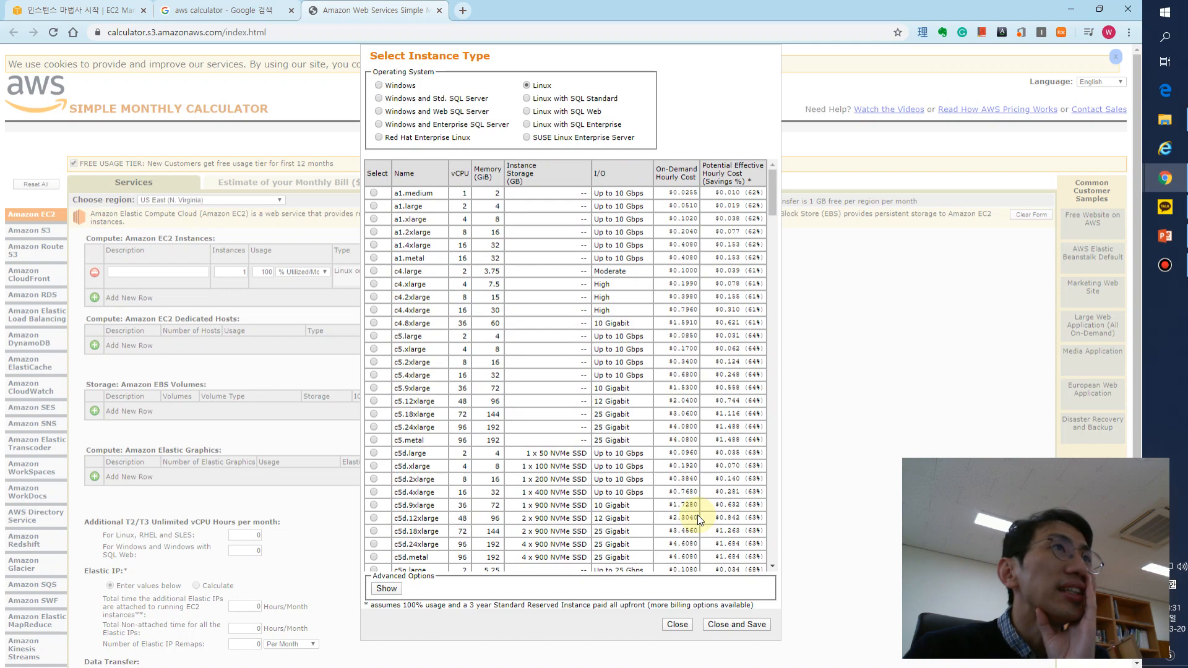
pyautogui.scroll(-20, 697, 515)
pyautogui.scroll(-15, 696, 514)
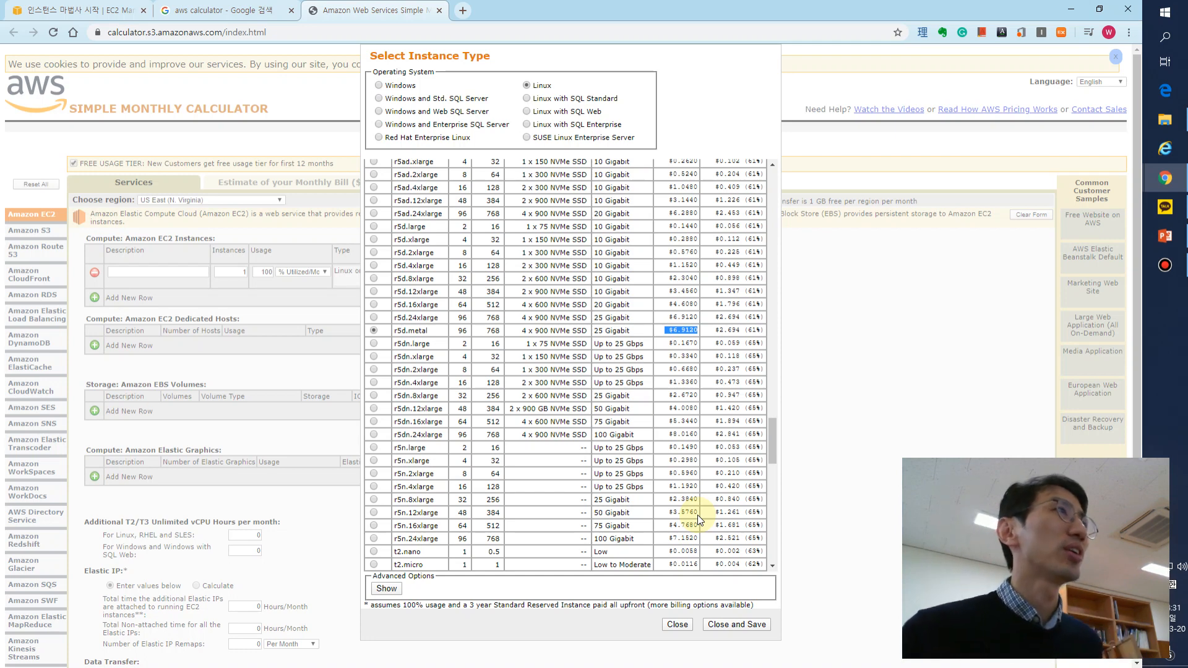
pyautogui.scroll(7, 697, 515)
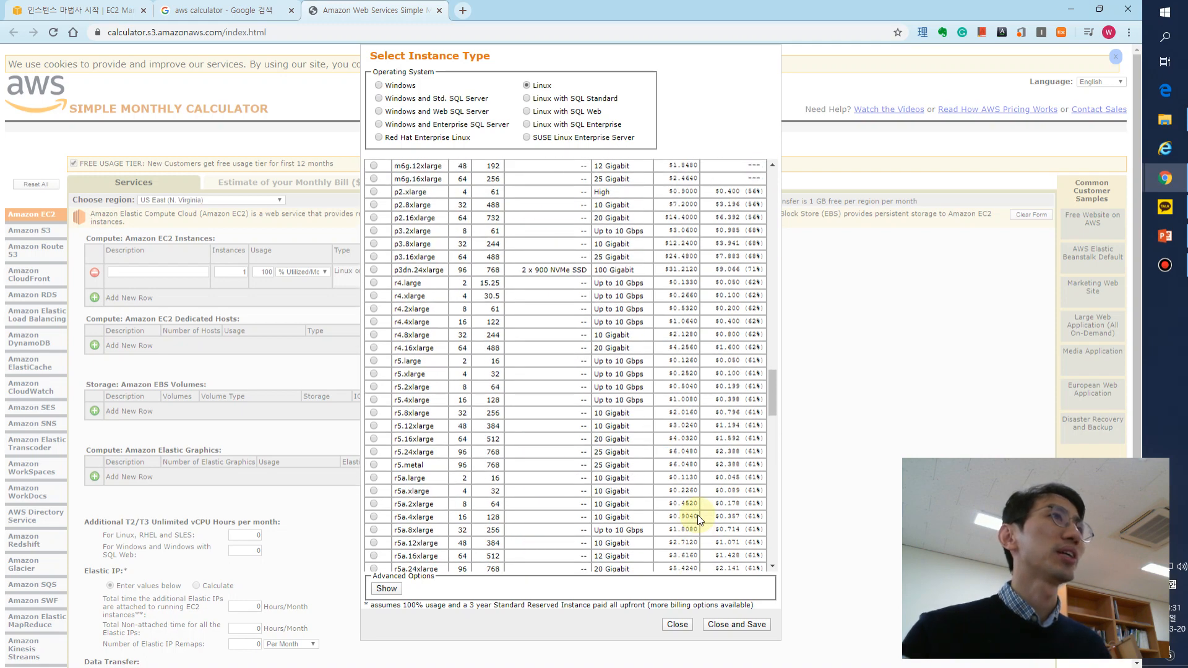
pyautogui.scroll(3, 696, 517)
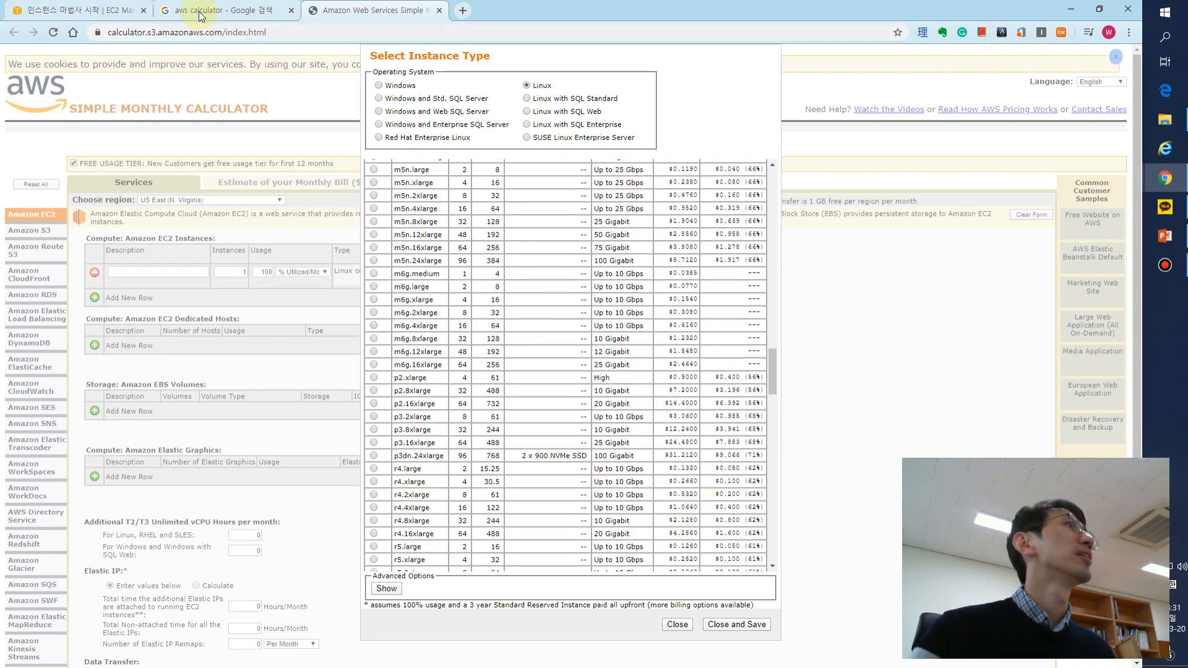
# - Close the Google search and AWS calculator tabs, returning to the EC2 launch wizard
pyautogui.click(199, 17)
pyautogui.click(111, 13)
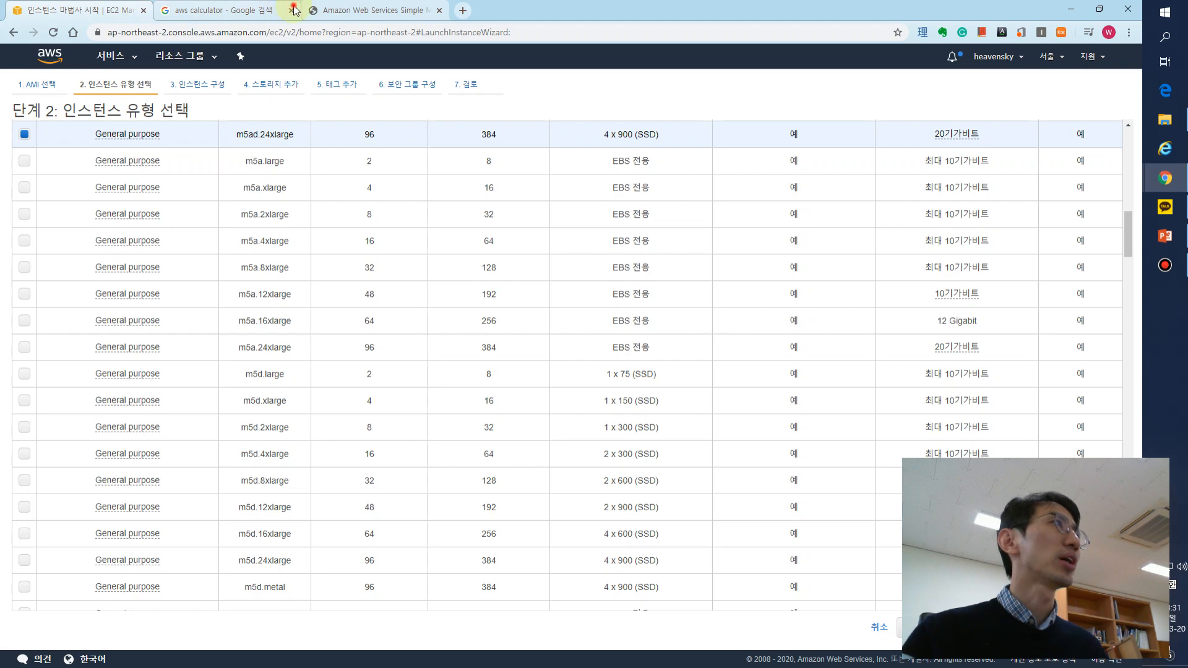
pyautogui.click(295, 11)
pyautogui.click(291, 11)
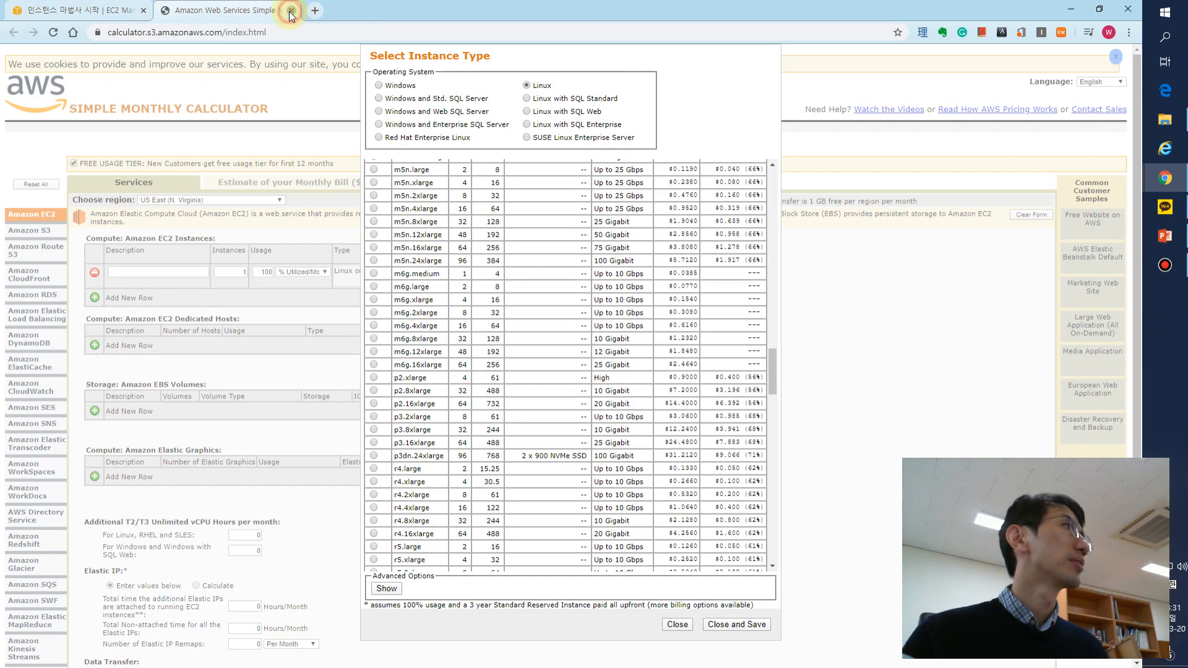
pyautogui.click(290, 10)
# - Select the t2.micro instance type and read its free tier eligibility note
pyautogui.scroll(10, 530, 347)
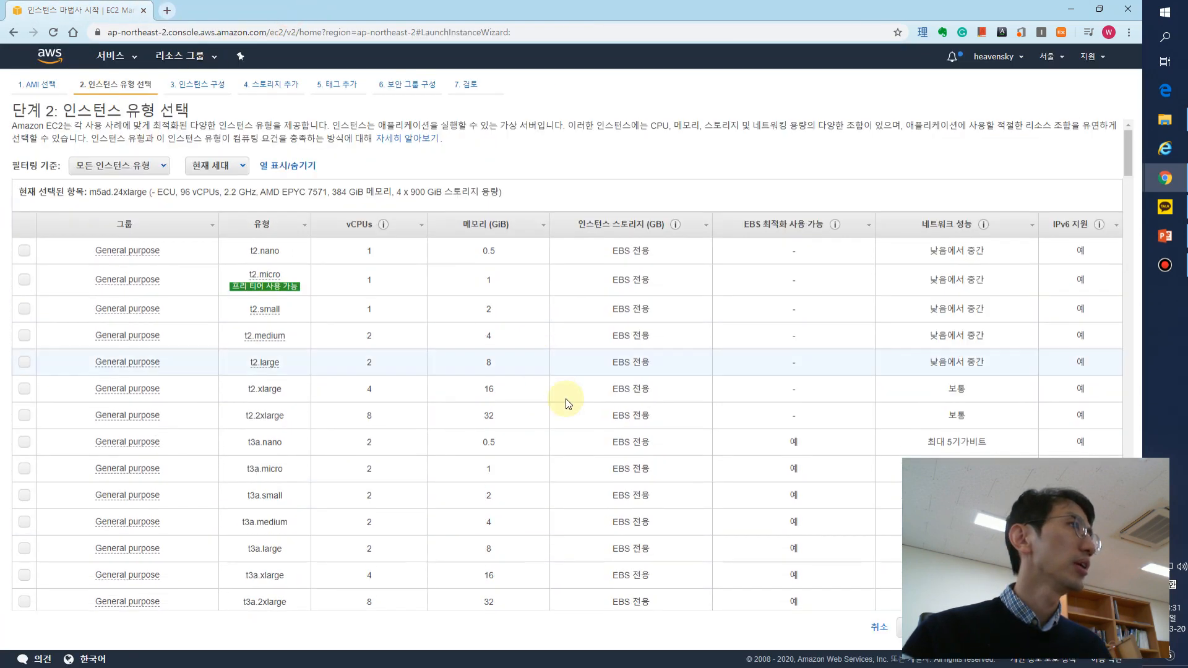
pyautogui.click(24, 279)
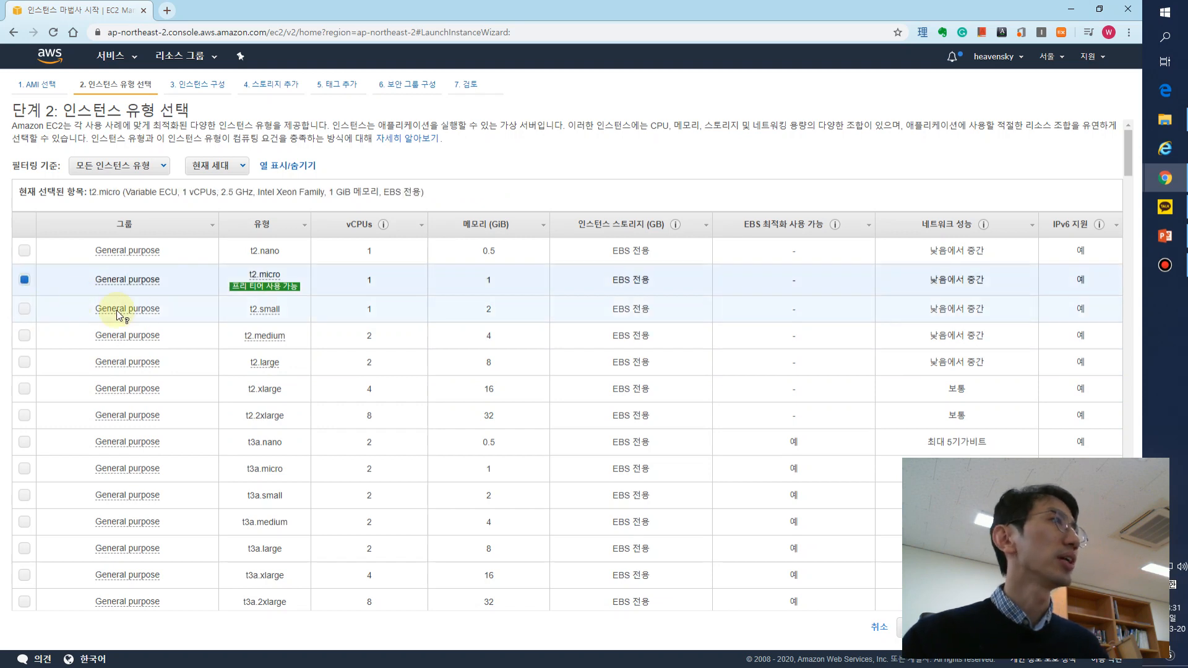
pyautogui.moveTo(297, 289)
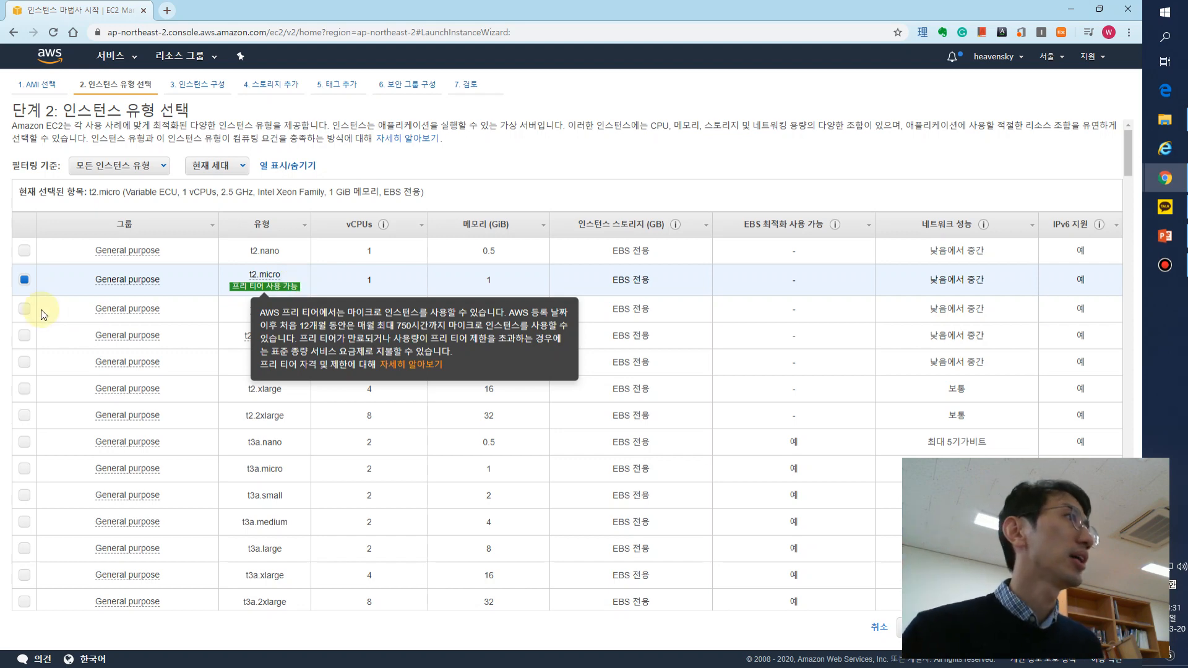
pyautogui.click(243, 274)
pyautogui.moveTo(195, 276); pyautogui.dragTo(332, 281)
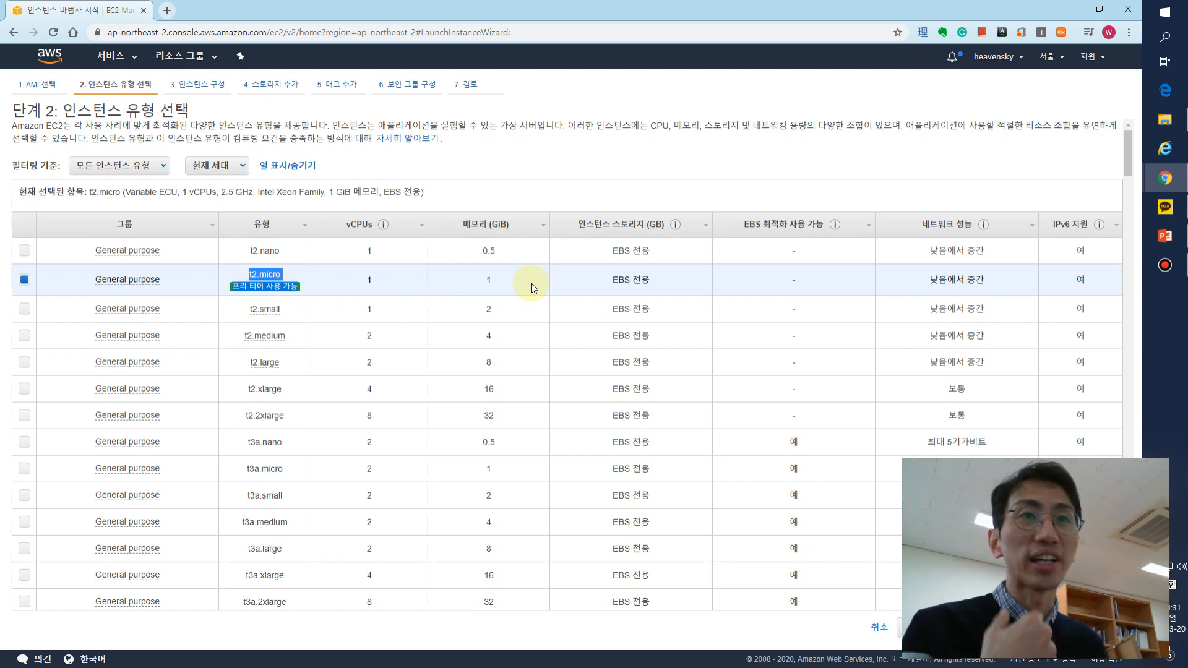
pyautogui.click(584, 284)
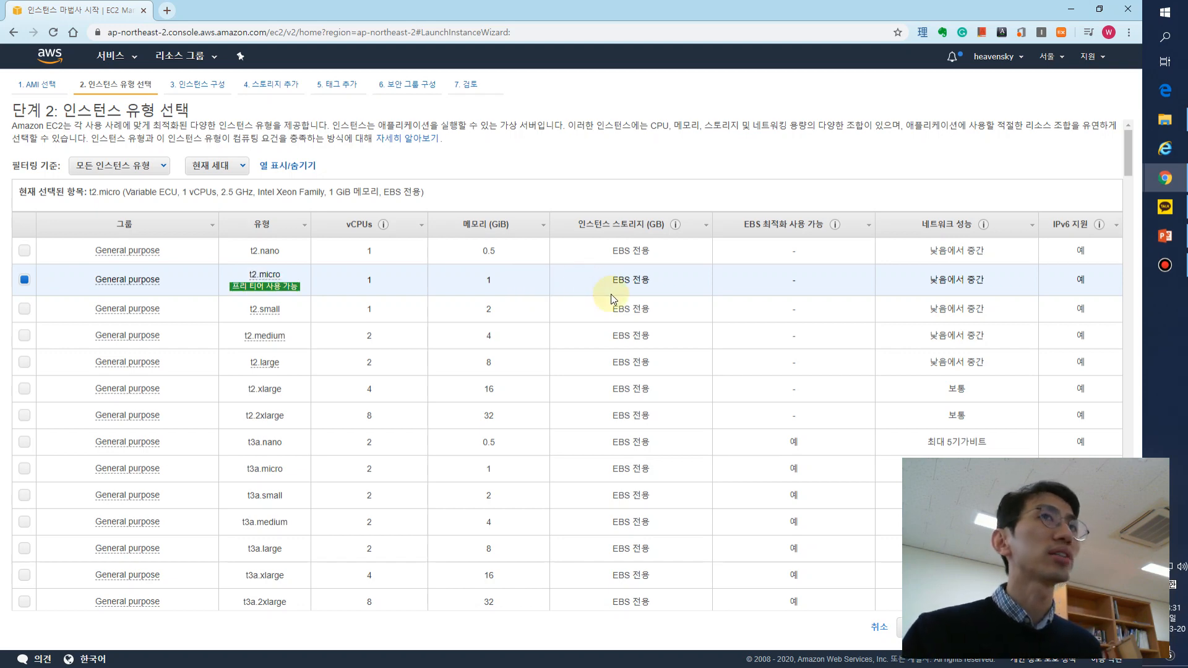
# - Restore the browser window from full screen, move it to the desktop's upper-left corner and enlarge it to nearly full height
pyautogui.scroll(-20, 610, 294)
pyautogui.scroll(-20, 601, 334)
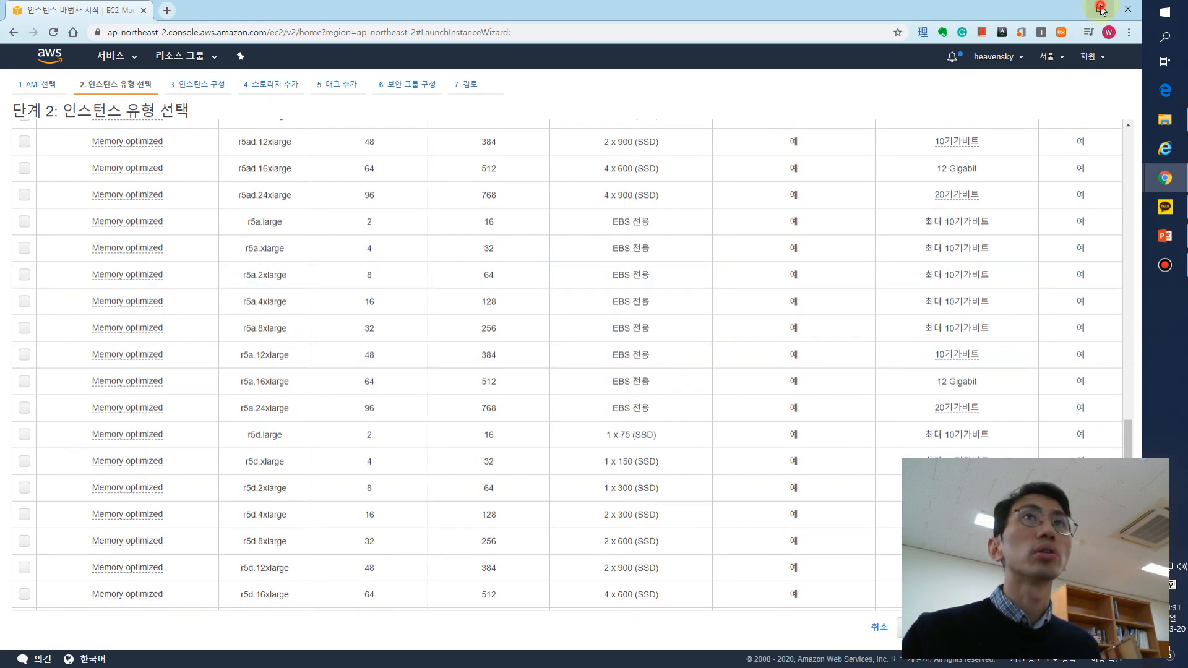
pyautogui.click(1101, 9)
pyautogui.moveTo(451, 37); pyautogui.dragTo(341, 19)
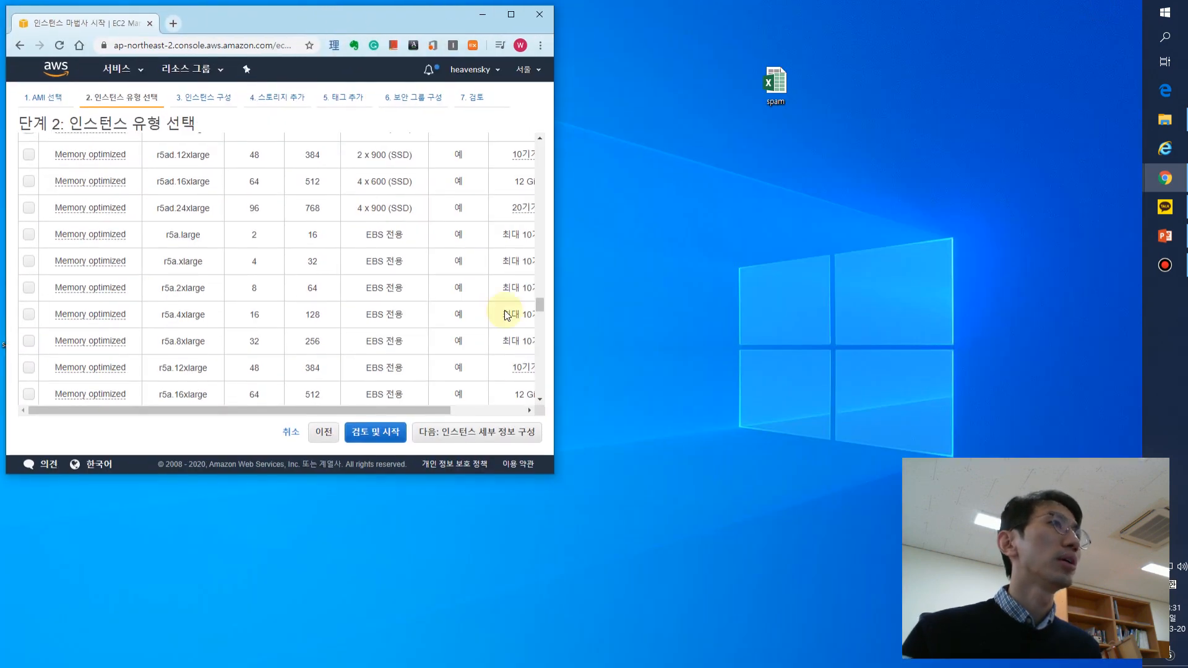
pyautogui.moveTo(555, 468); pyautogui.dragTo(881, 654)
# - Go to the launch review for the t2.micro instance and start the launch to reach the key pair selection
pyautogui.scroll(20, 819, 557)
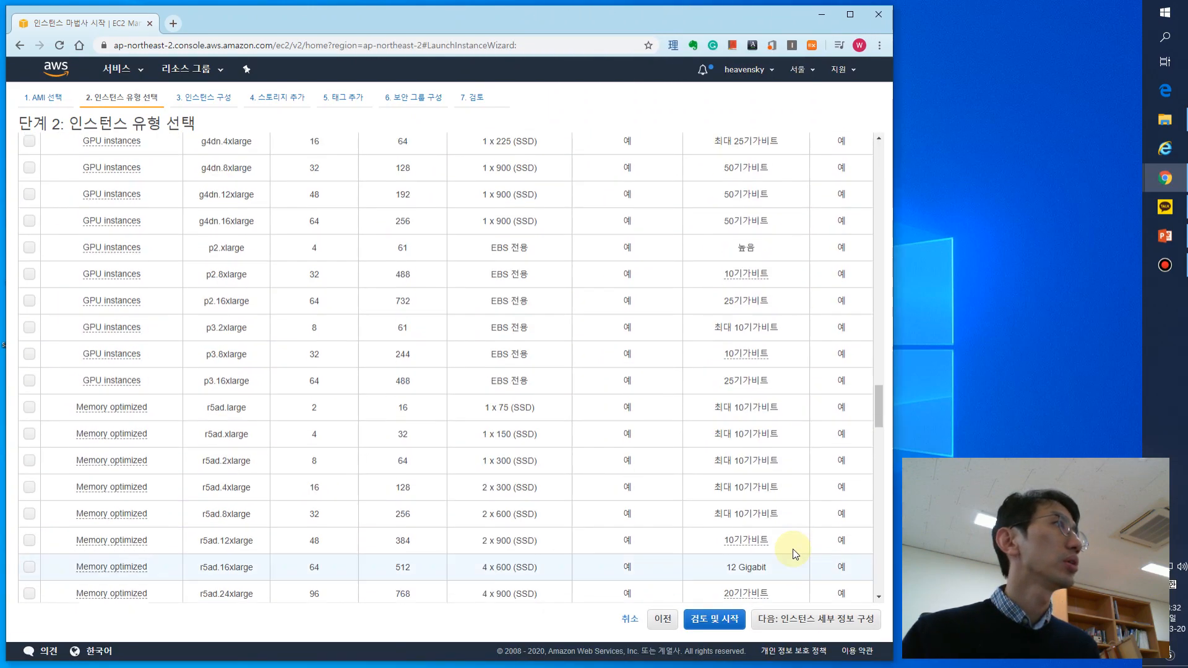
pyautogui.scroll(5, 795, 553)
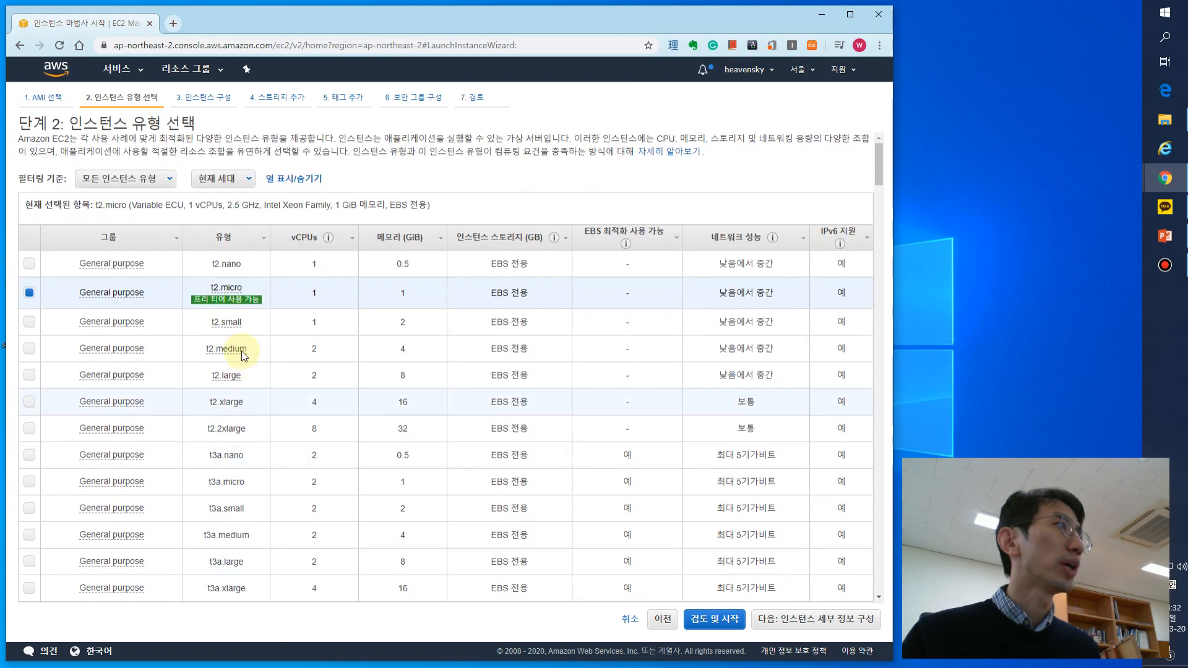
pyautogui.click(718, 619)
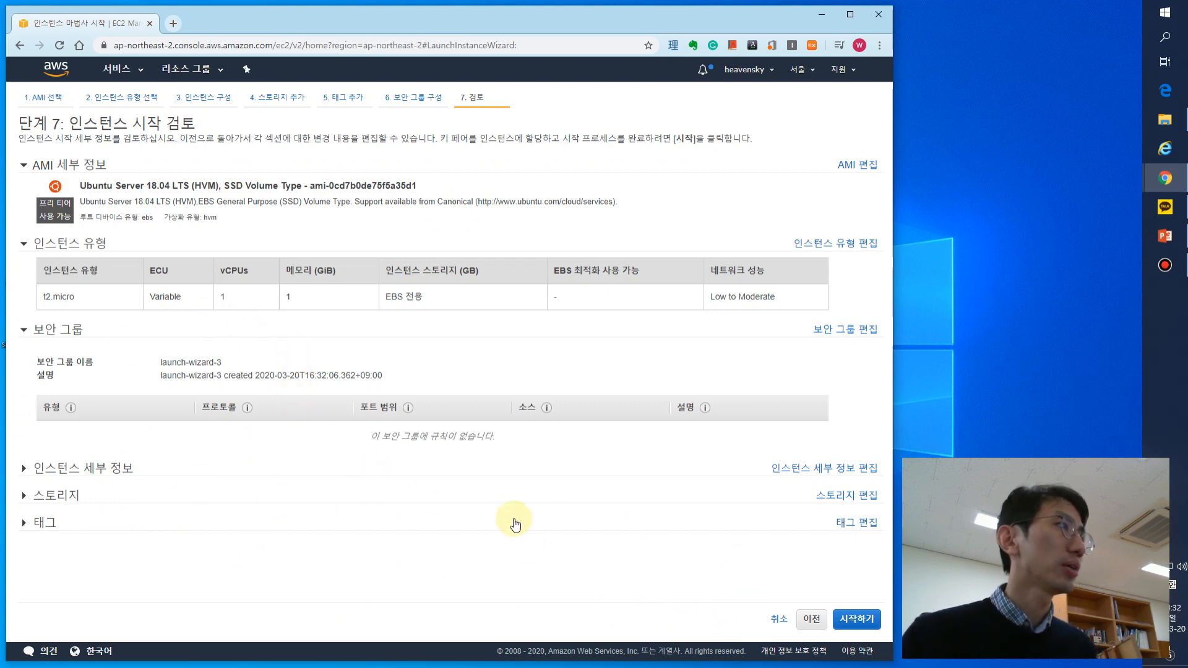
pyautogui.click(873, 616)
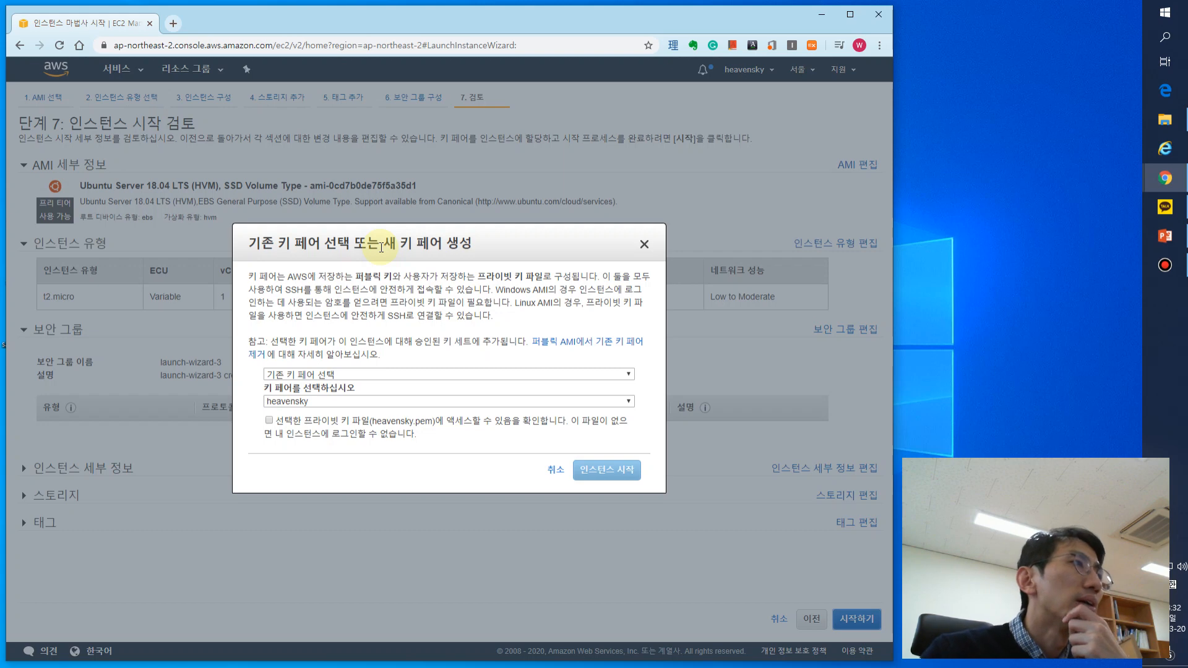
# - Choose to create a new key pair instead of using an existing one, and name it linux
pyautogui.click(357, 375)
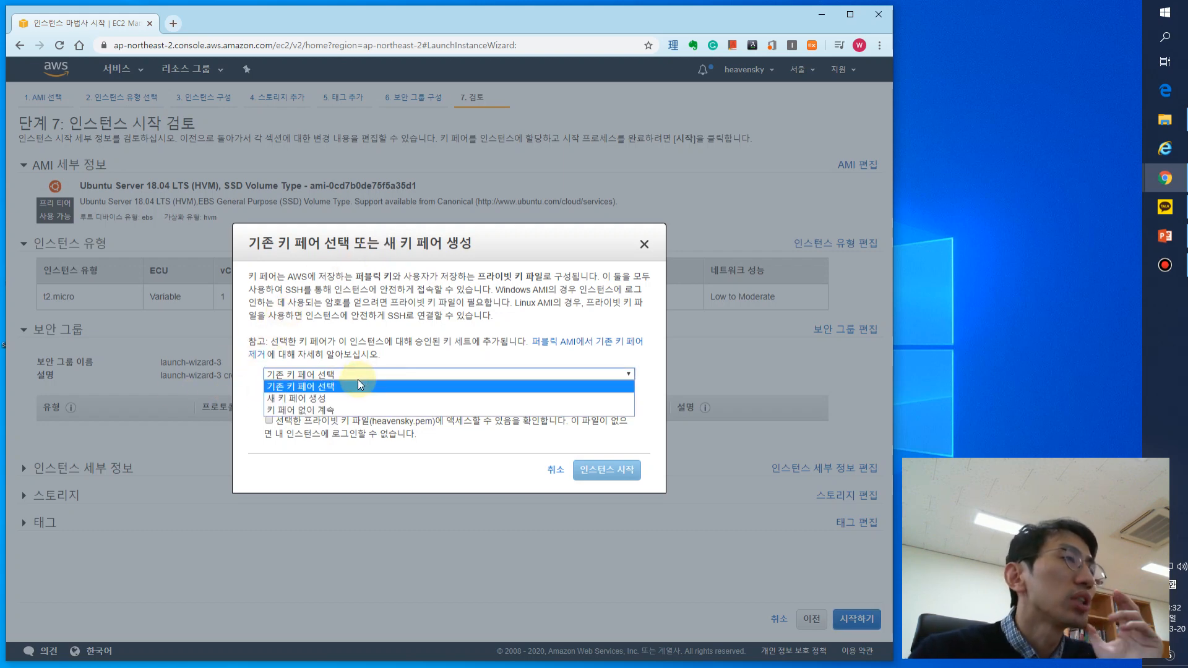
pyautogui.click(355, 386)
pyautogui.moveTo(424, 315); pyautogui.dragTo(492, 315)
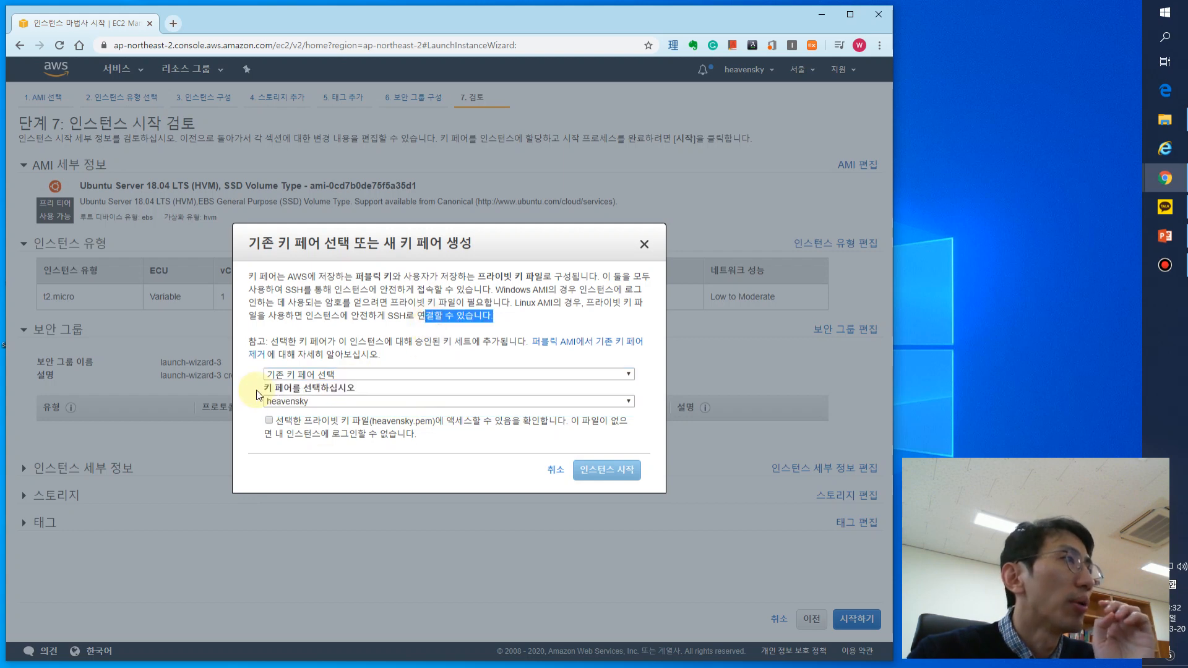
pyautogui.click(389, 376)
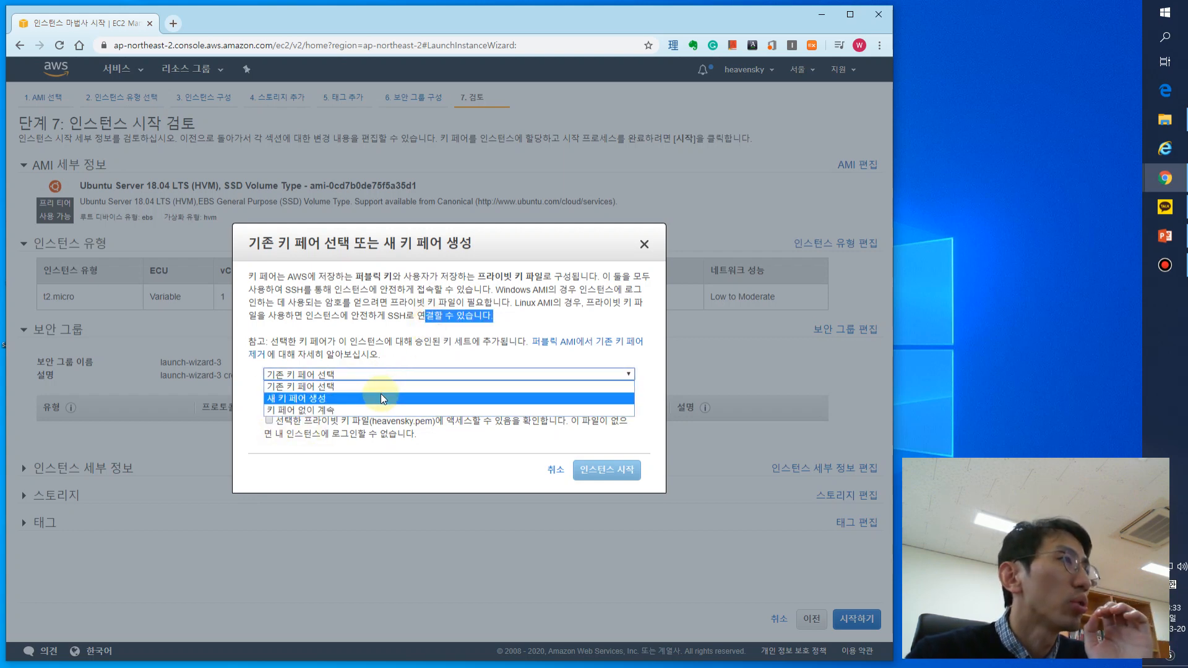
pyautogui.click(381, 396)
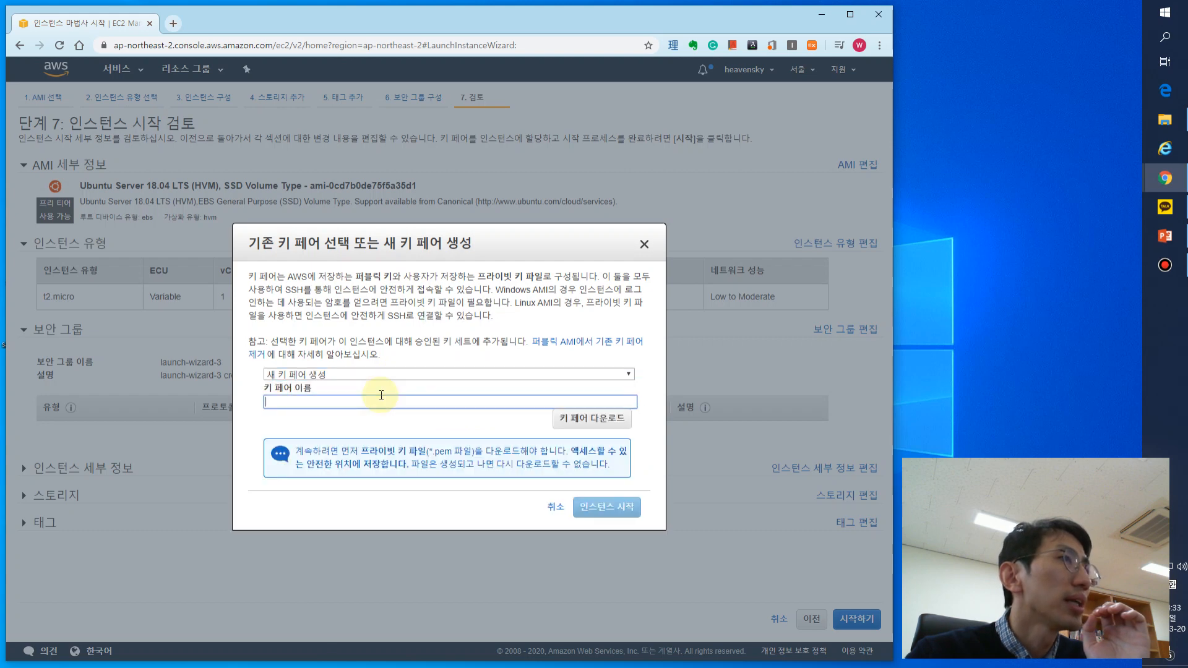
pyautogui.click(381, 396)
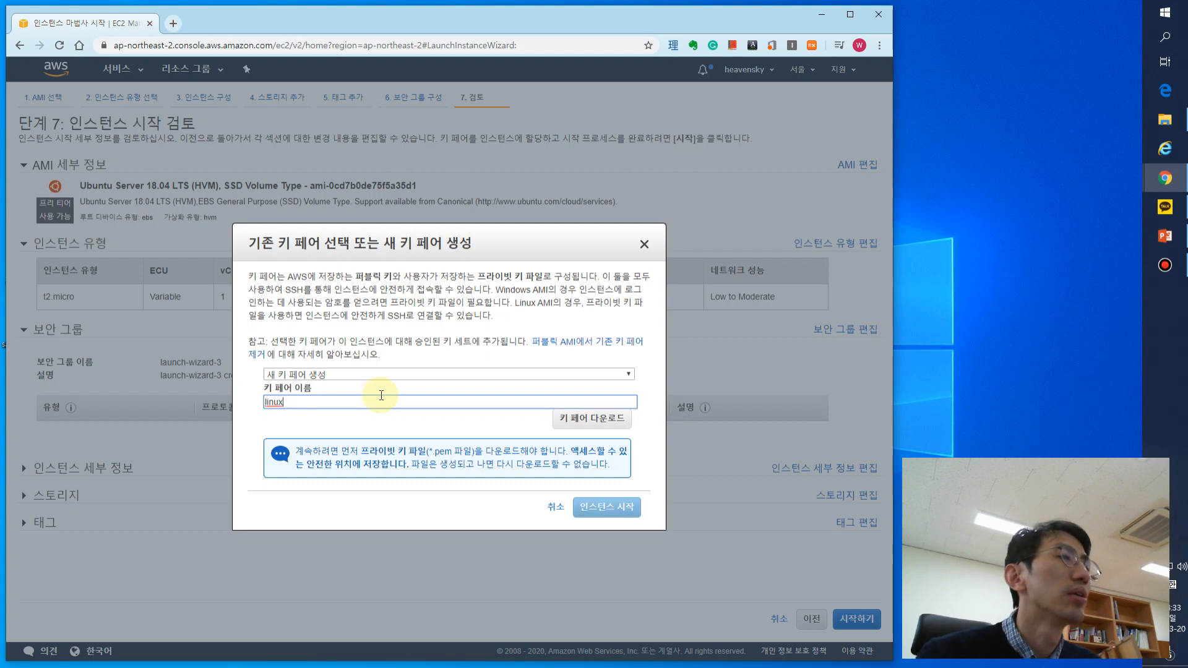
# - Download the key pair as a PEM file named linux into a new AWS folder inside 2020\유닉스시스템
pyautogui.click(606, 420)
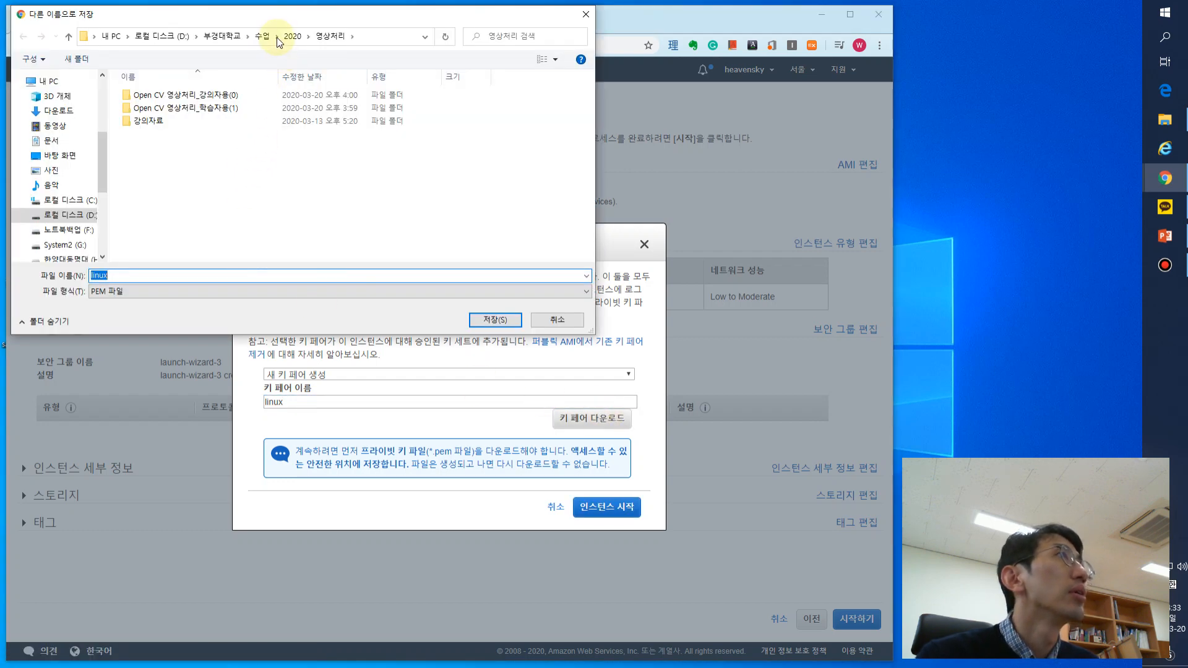
pyautogui.click(293, 36)
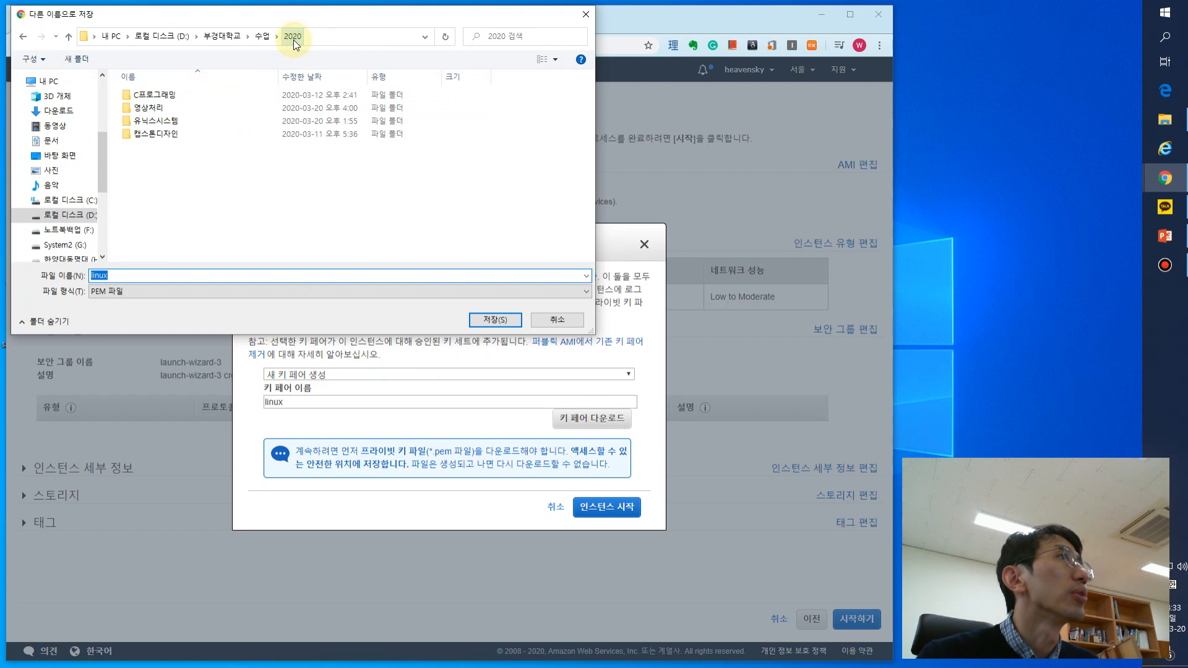
pyautogui.doubleClick(156, 124)
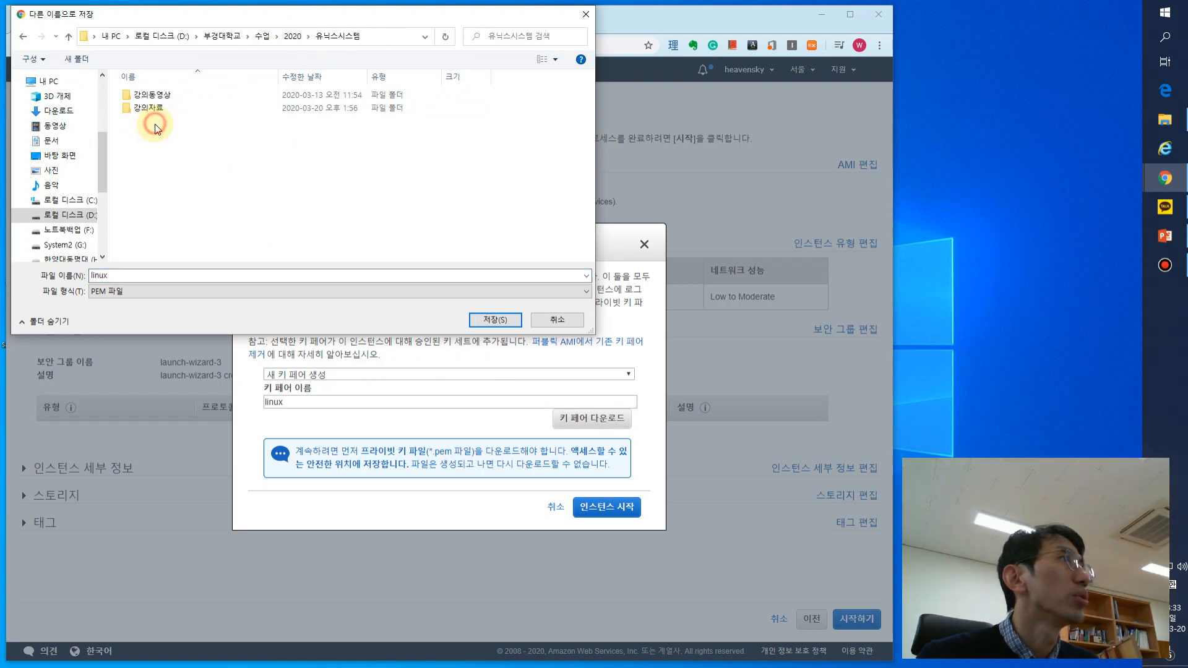
pyautogui.rightClick(244, 158)
pyautogui.moveTo(365, 301)
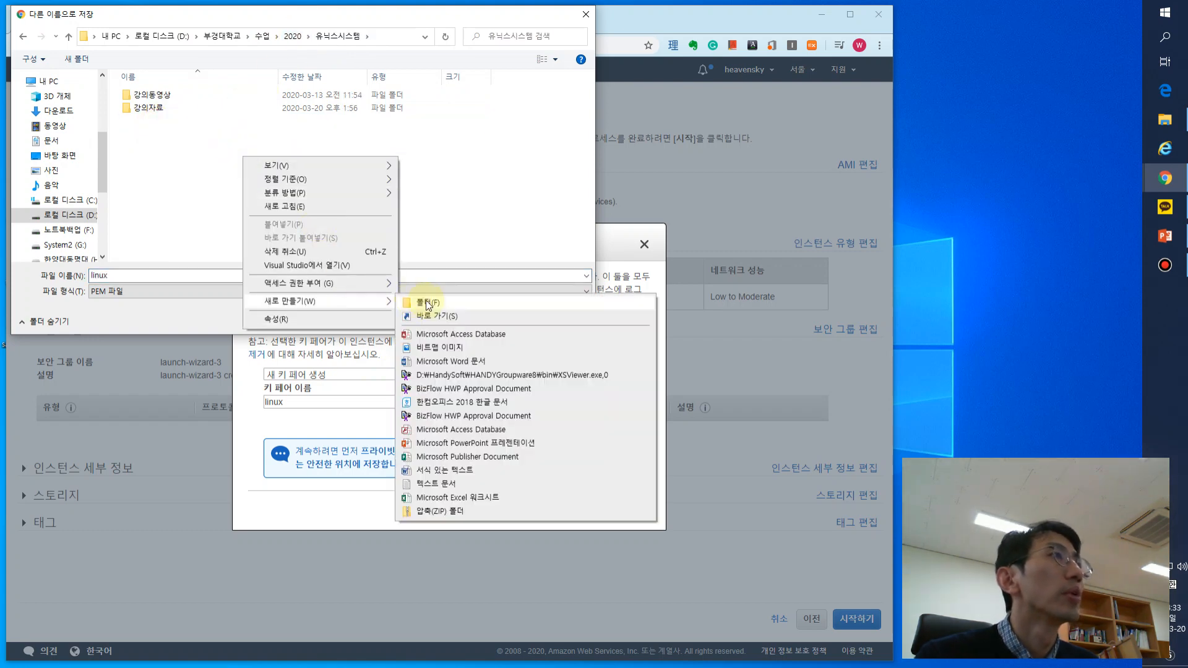
pyautogui.click(418, 301)
pyautogui.write('AWS')
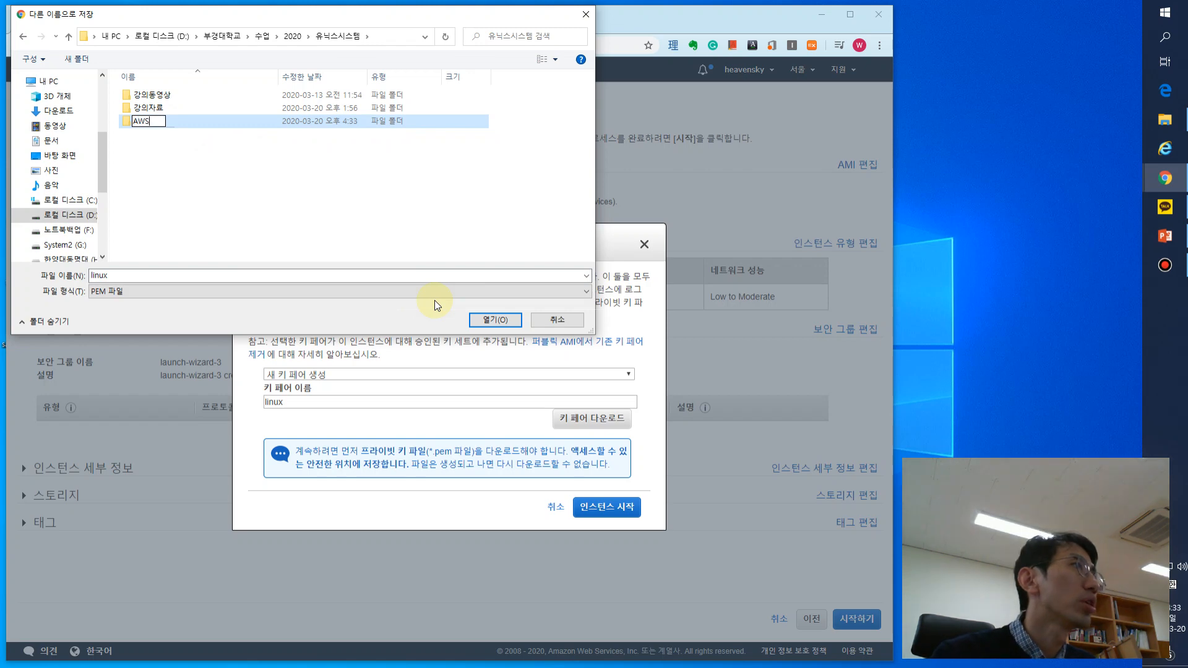
pyautogui.press('Return')
pyautogui.doubleClick(192, 95)
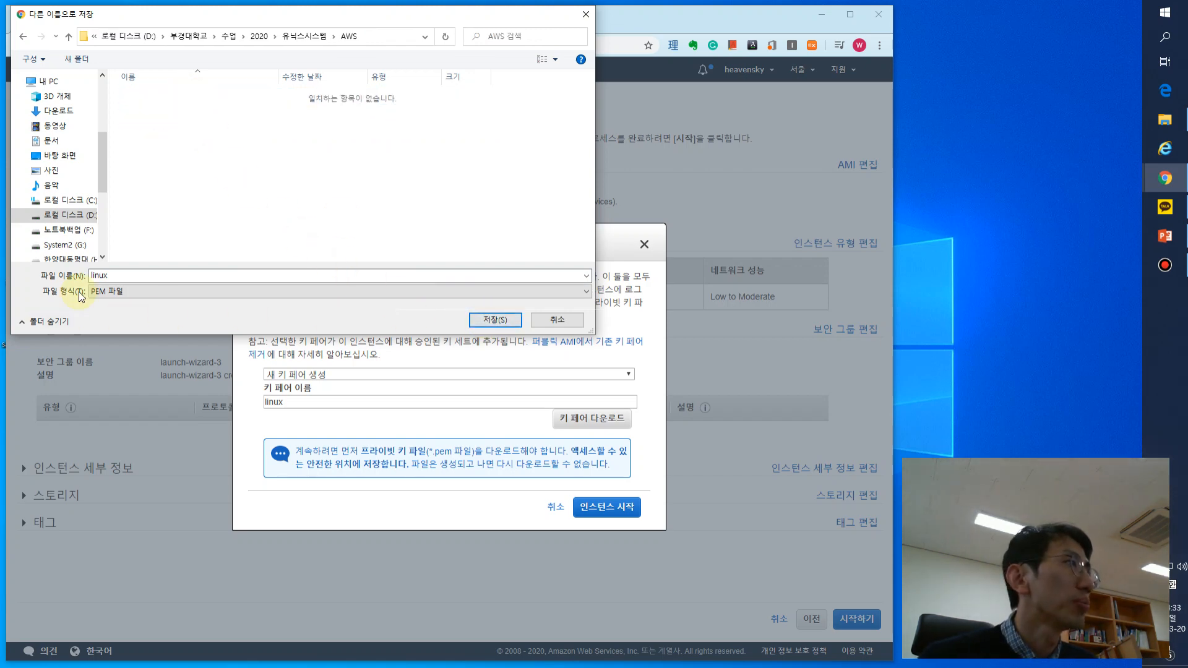
pyautogui.click(505, 318)
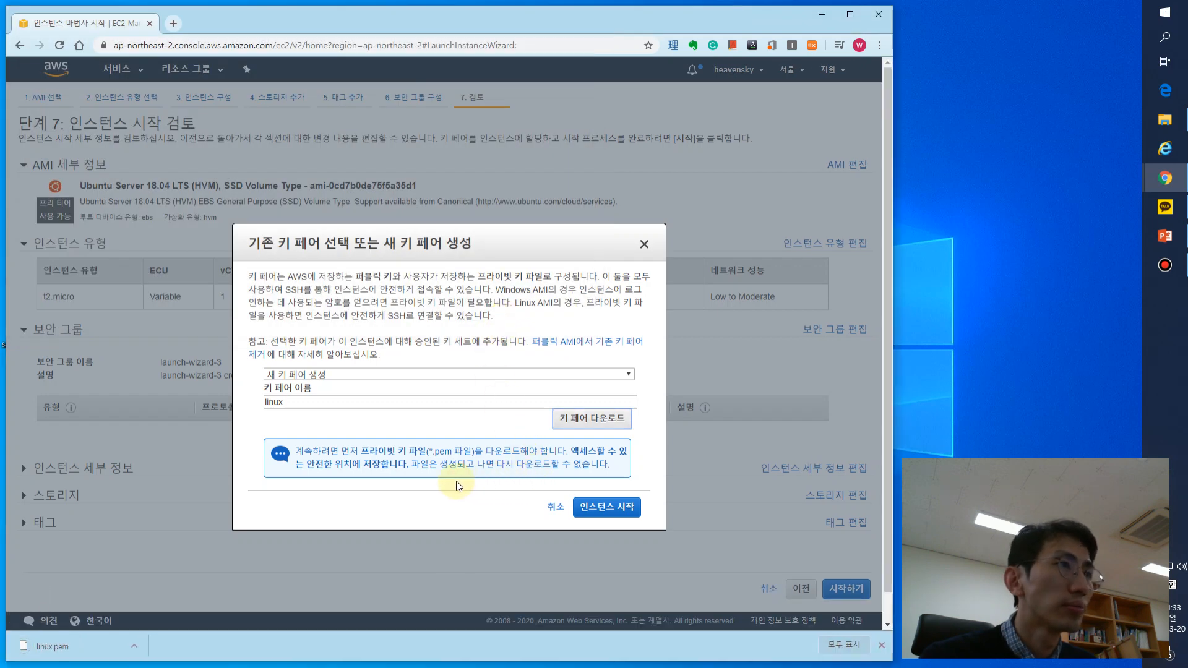
# - Show the downloaded linux.pem in its folder, move that window beside the key pair dialog and display the folder's full path
pyautogui.click(134, 646)
pyautogui.click(175, 597)
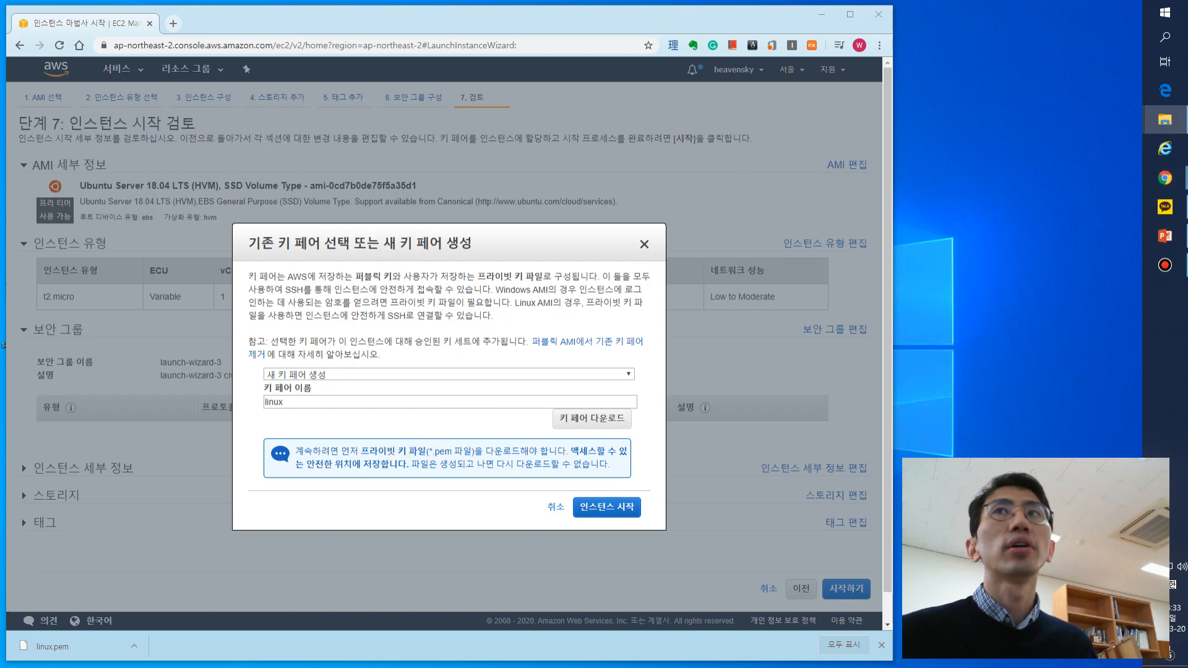
pyautogui.moveTo(766, 130); pyautogui.dragTo(817, 52)
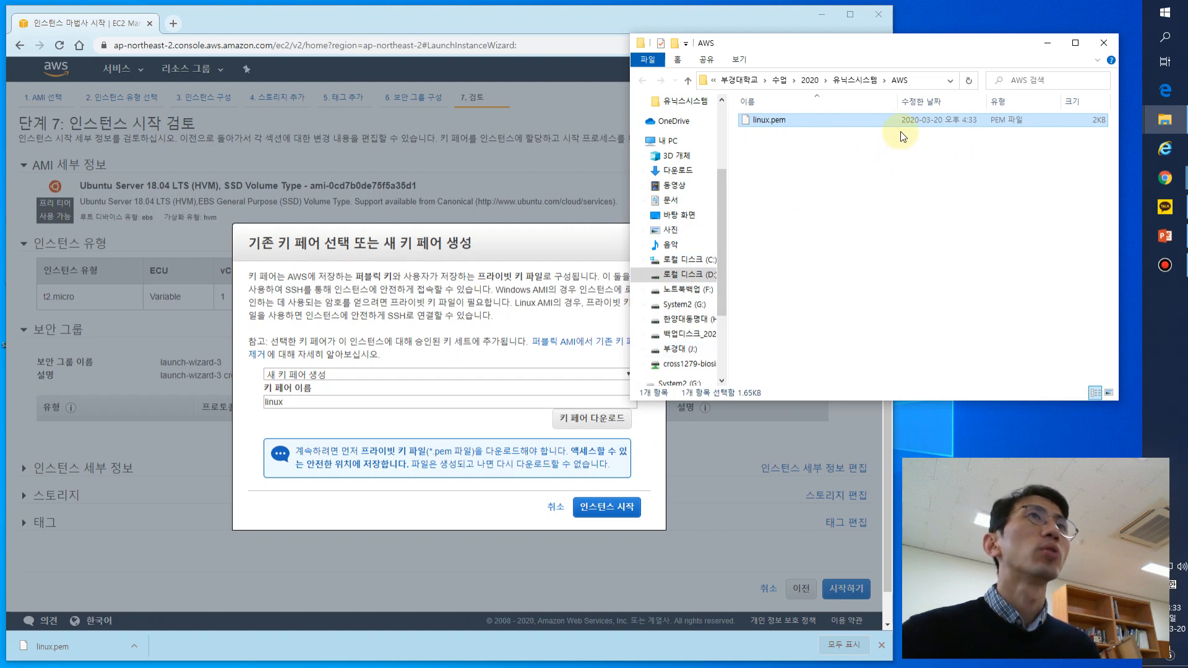
pyautogui.click(924, 81)
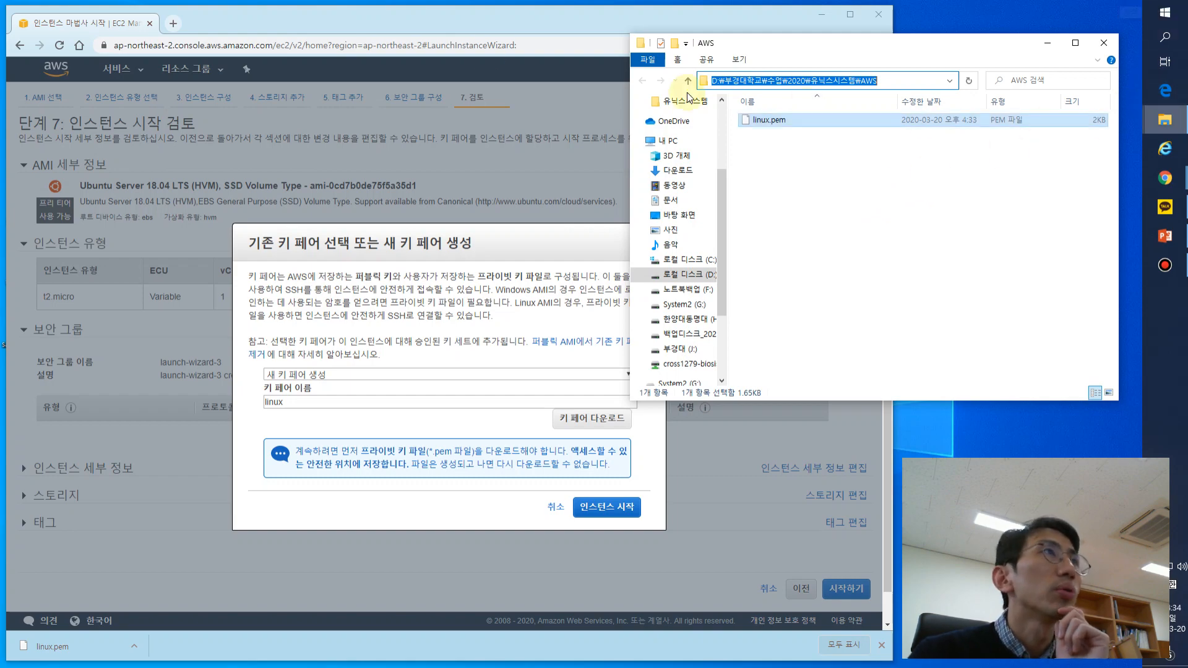
# - Search the web for putty in a new browser tab and open the Download PuTTY site, putty.org
pyautogui.click(173, 23)
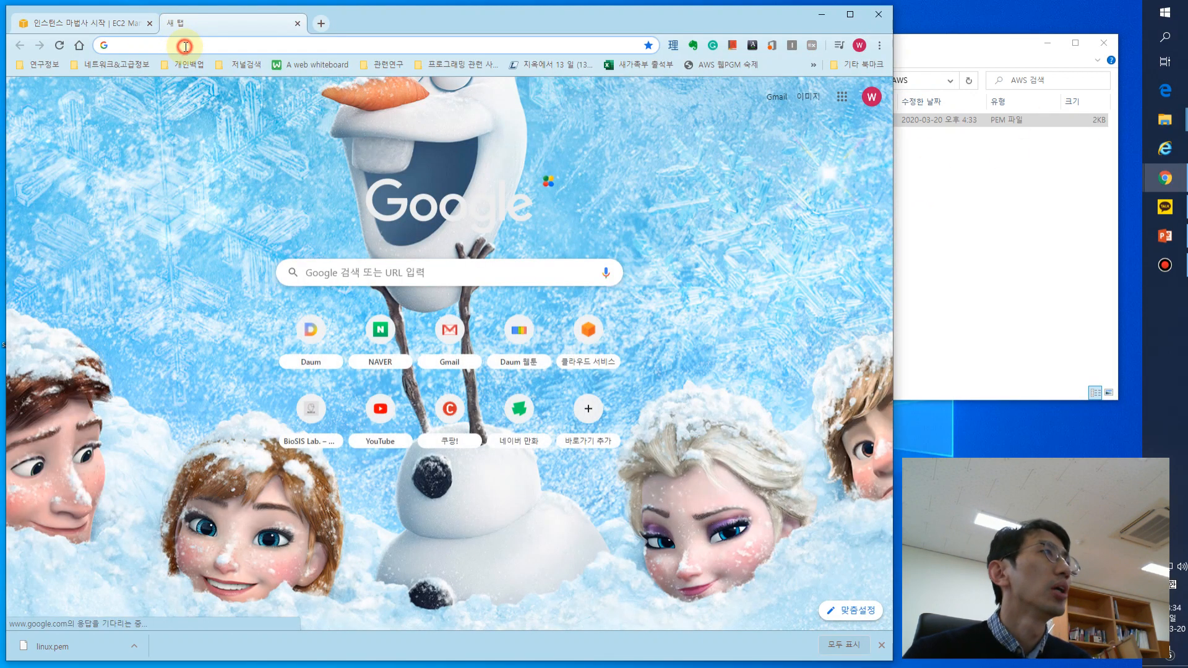
pyautogui.click(185, 47)
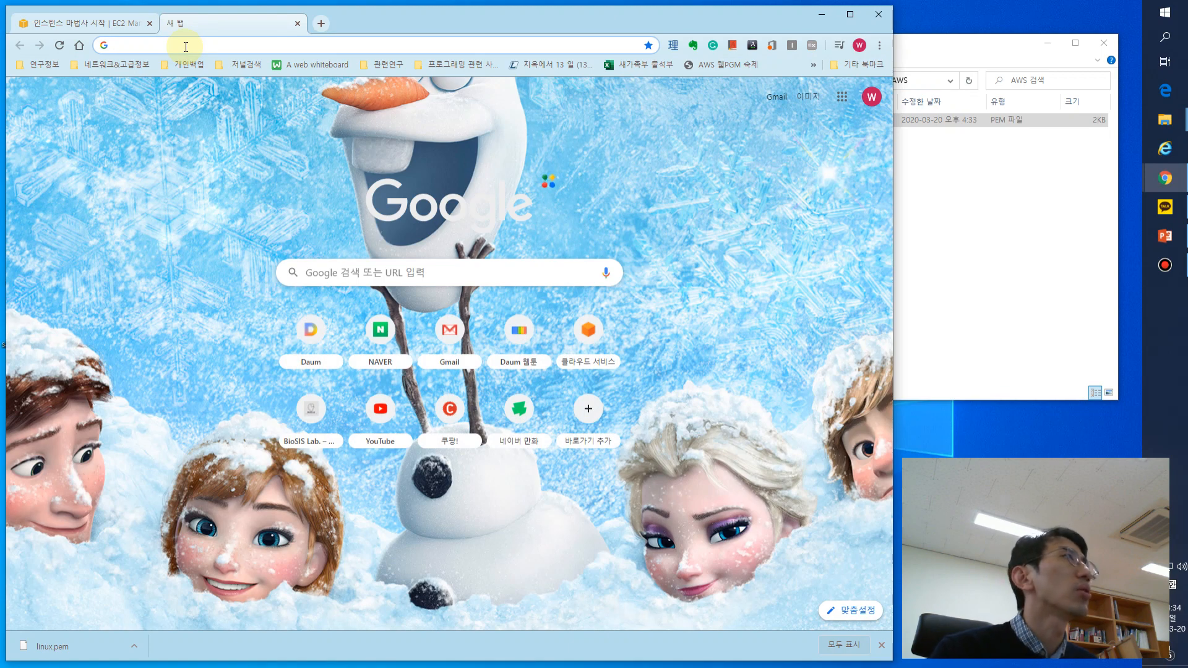
pyautogui.write('putty')
pyautogui.press('Return')
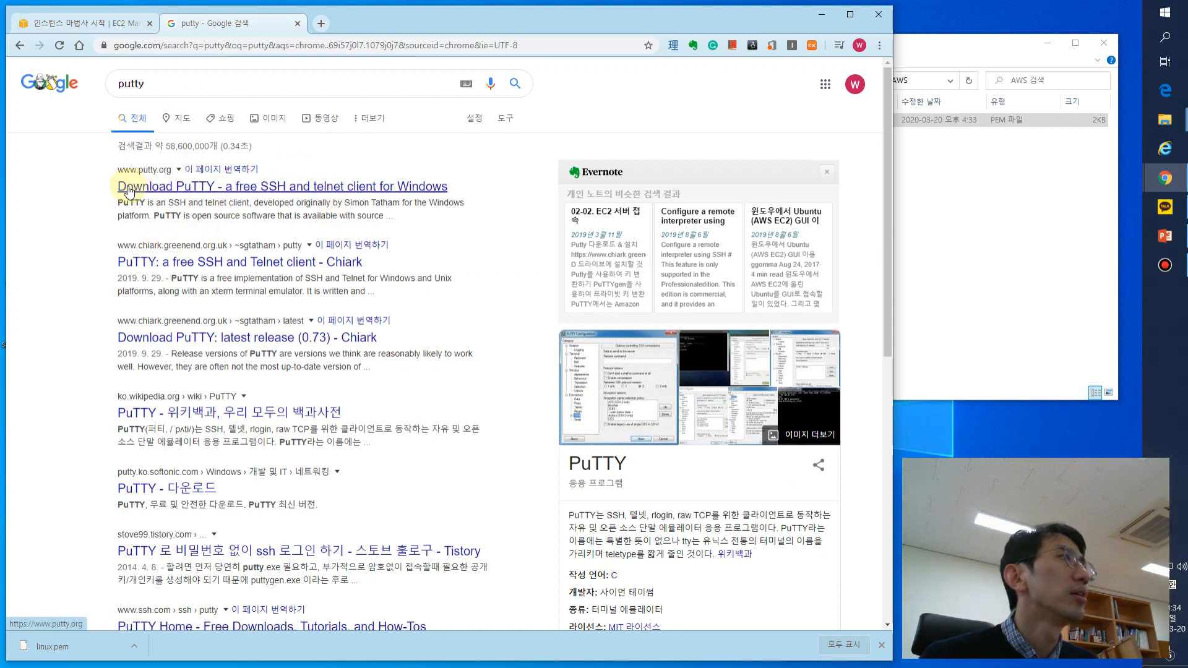
pyautogui.click(298, 188)
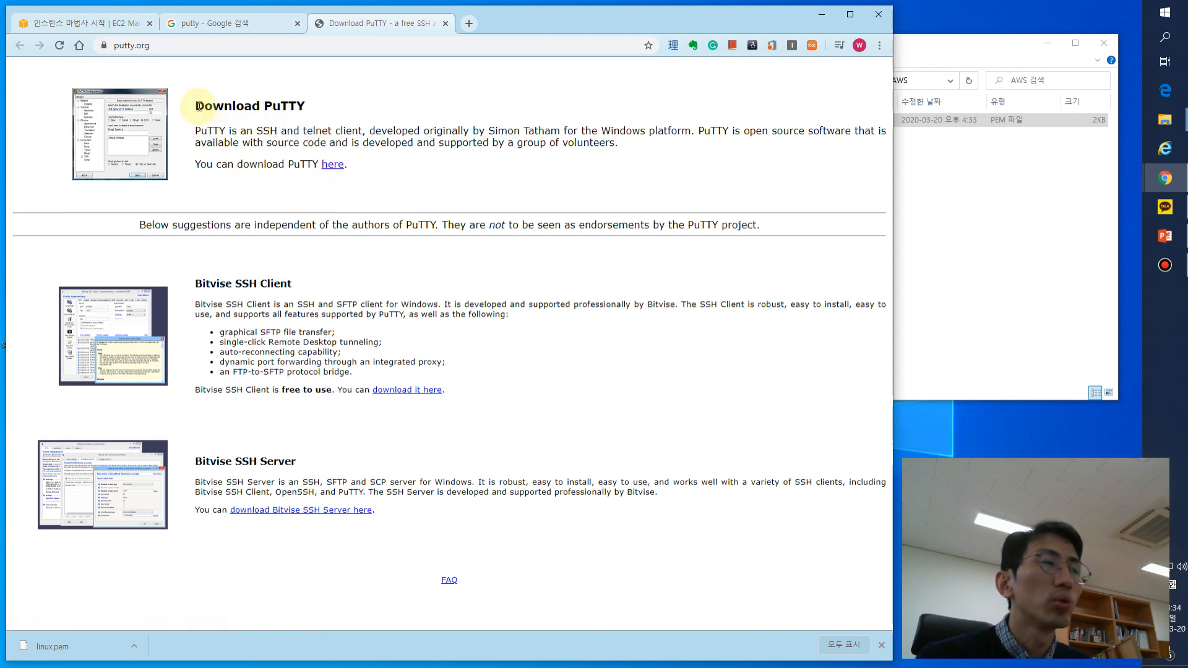
# - Follow the PuTTY download link on putty.org to the latest release page
pyautogui.moveTo(196, 106); pyautogui.dragTo(344, 163)
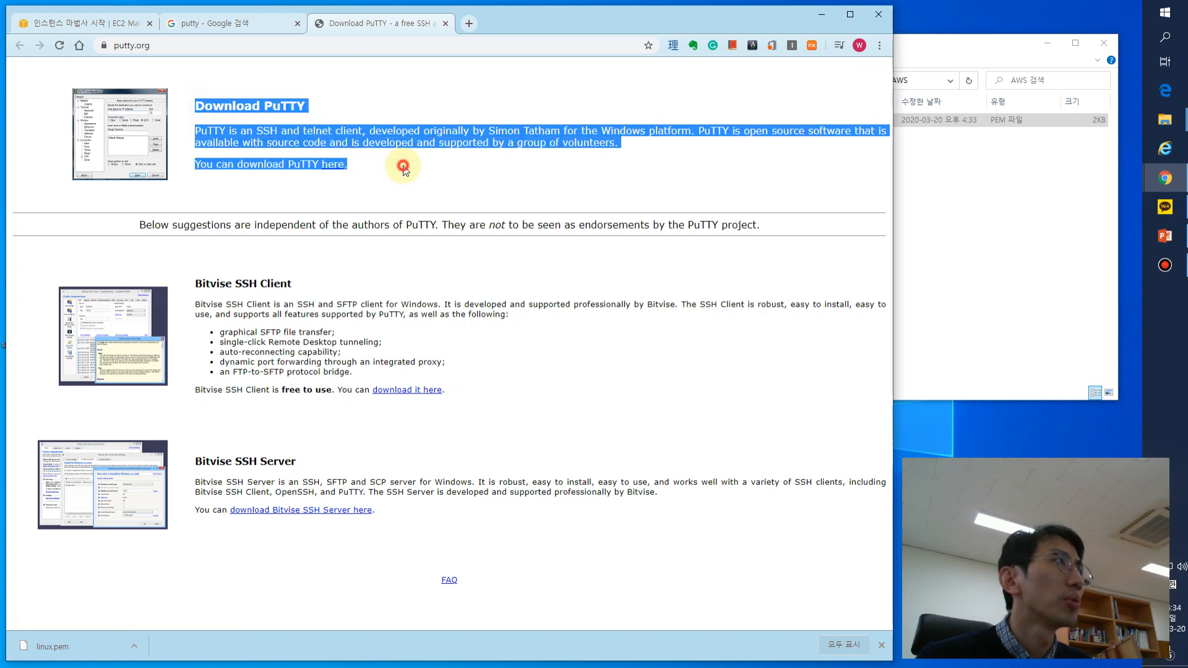
pyautogui.click(309, 166)
pyautogui.moveTo(369, 169); pyautogui.dragTo(322, 179)
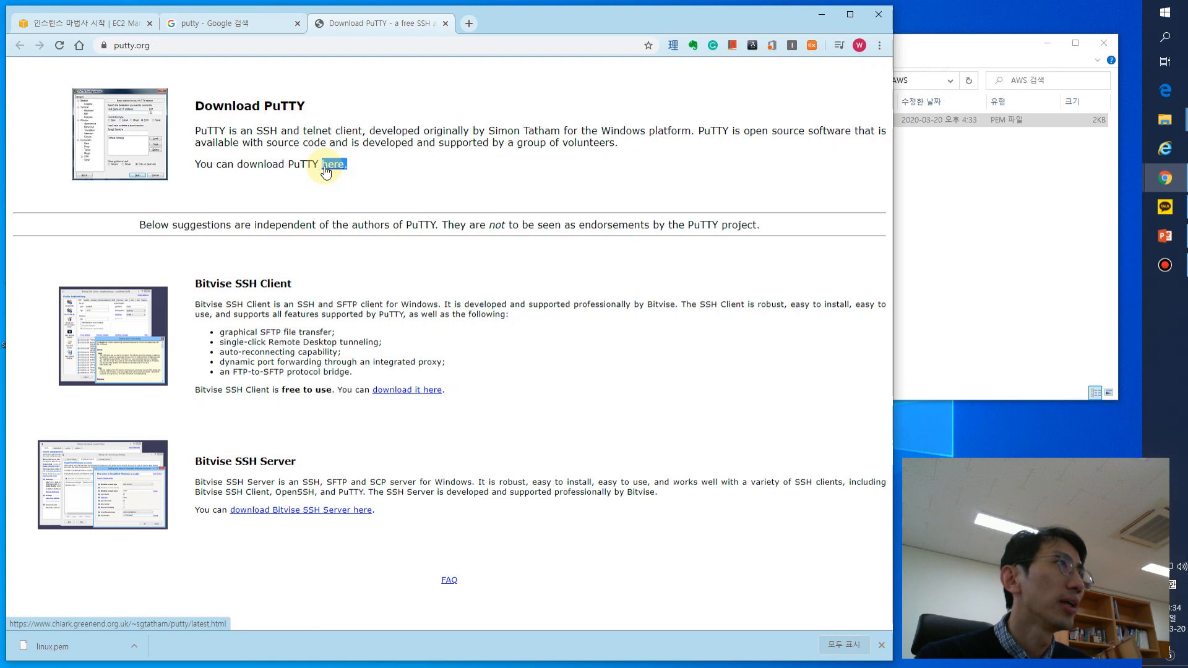
pyautogui.click(326, 172)
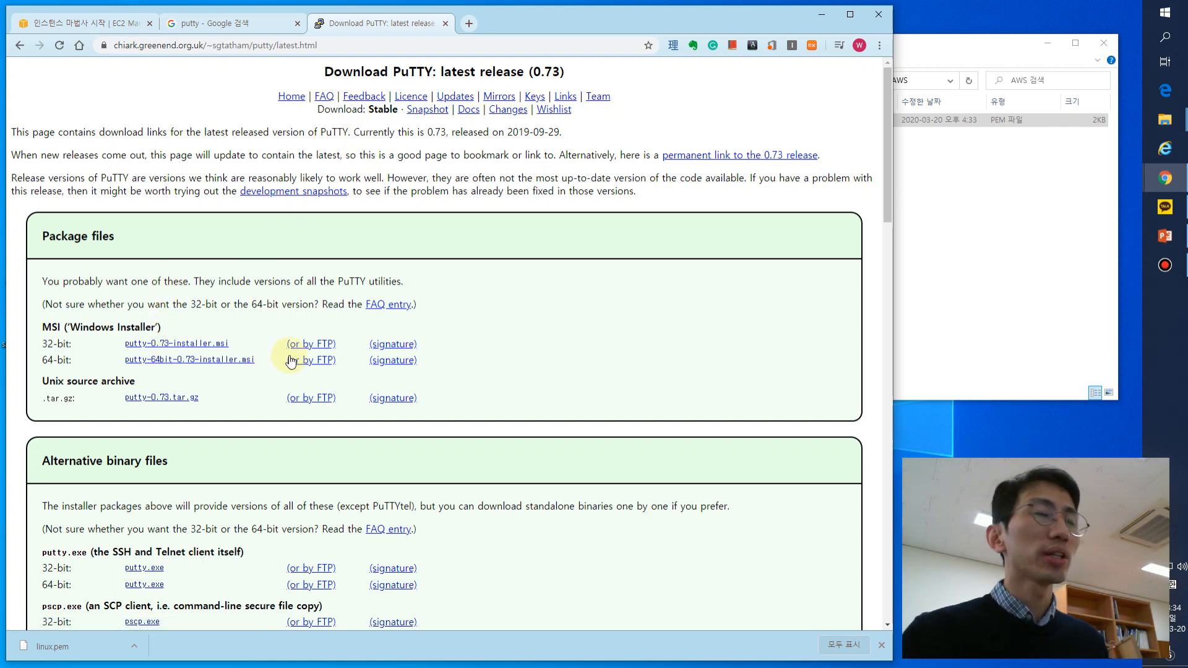
# - Download the 64-bit Windows installer putty-64bit-0.73-installer into the AWS folder and run it
pyautogui.moveTo(246, 343); pyautogui.dragTo(44, 342)
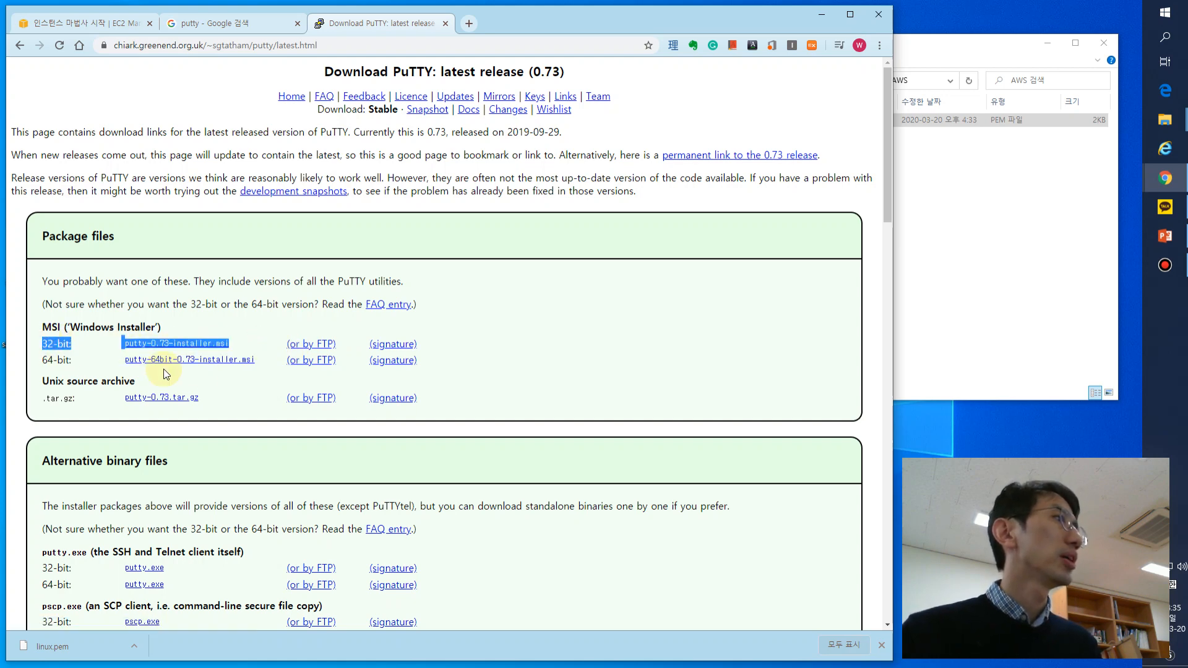
pyautogui.moveTo(254, 368)
pyautogui.mouseDown()
pyautogui.moveTo(9, 365)
pyautogui.moveTo(207, 363)
pyautogui.moveTo(43, 362)
pyautogui.mouseUp()
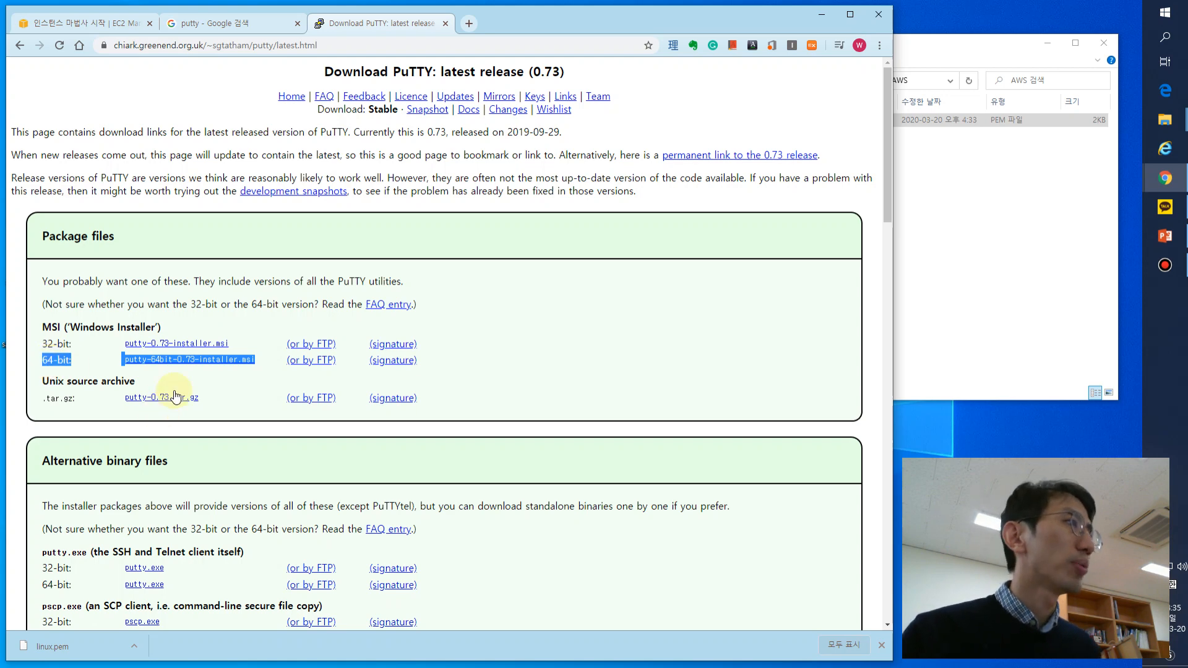
pyautogui.moveTo(220, 398); pyautogui.dragTo(121, 396)
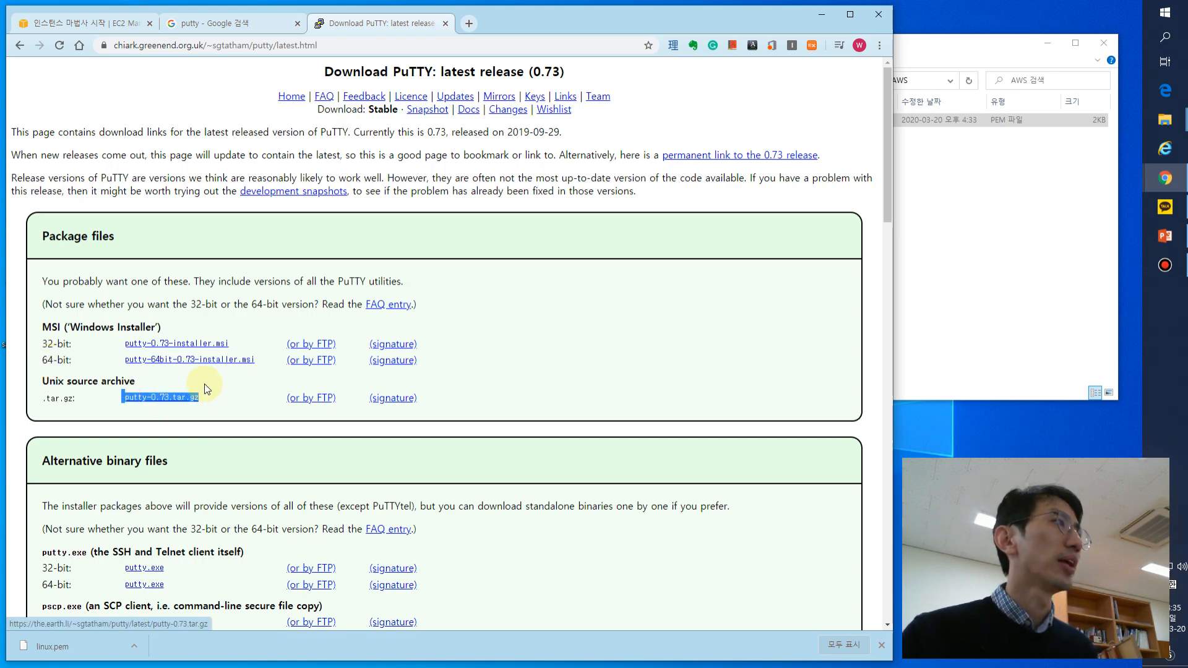
pyautogui.click(215, 371)
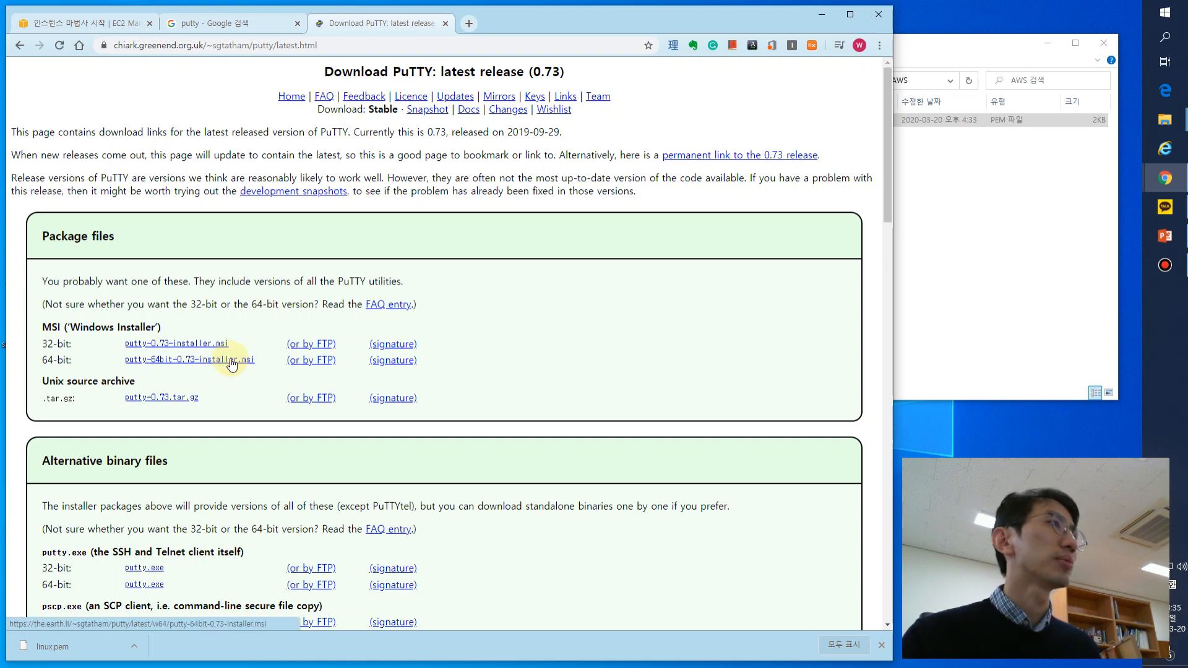
pyautogui.click(232, 365)
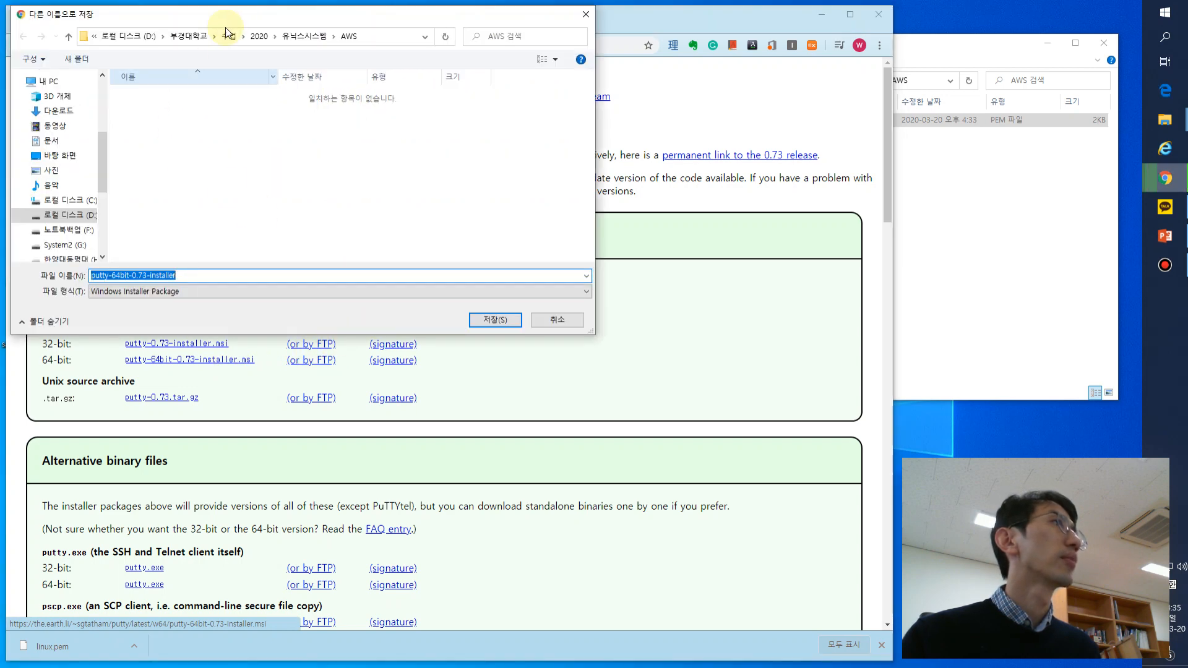
pyautogui.click(501, 321)
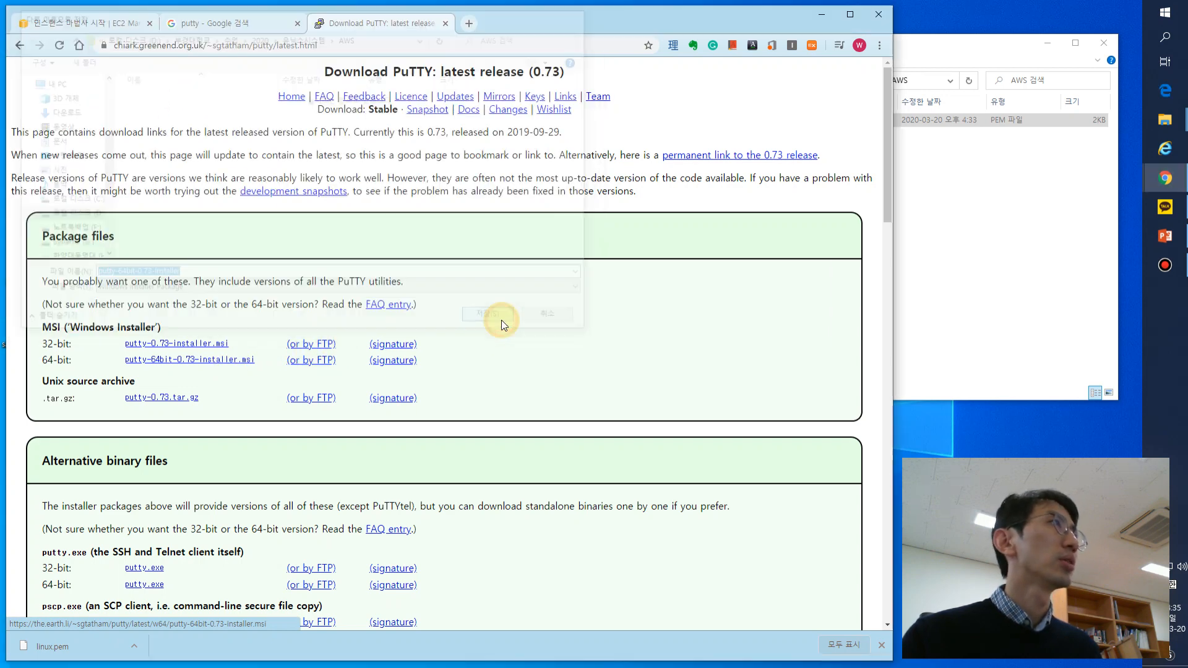
pyautogui.click(97, 651)
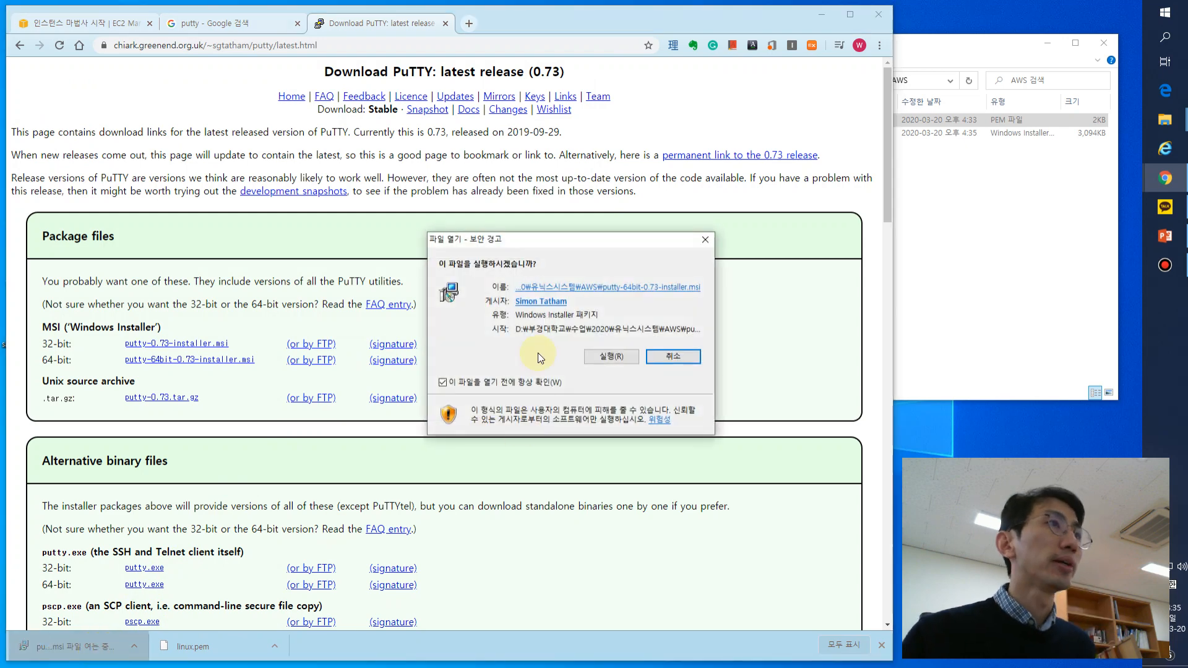
pyautogui.click(606, 358)
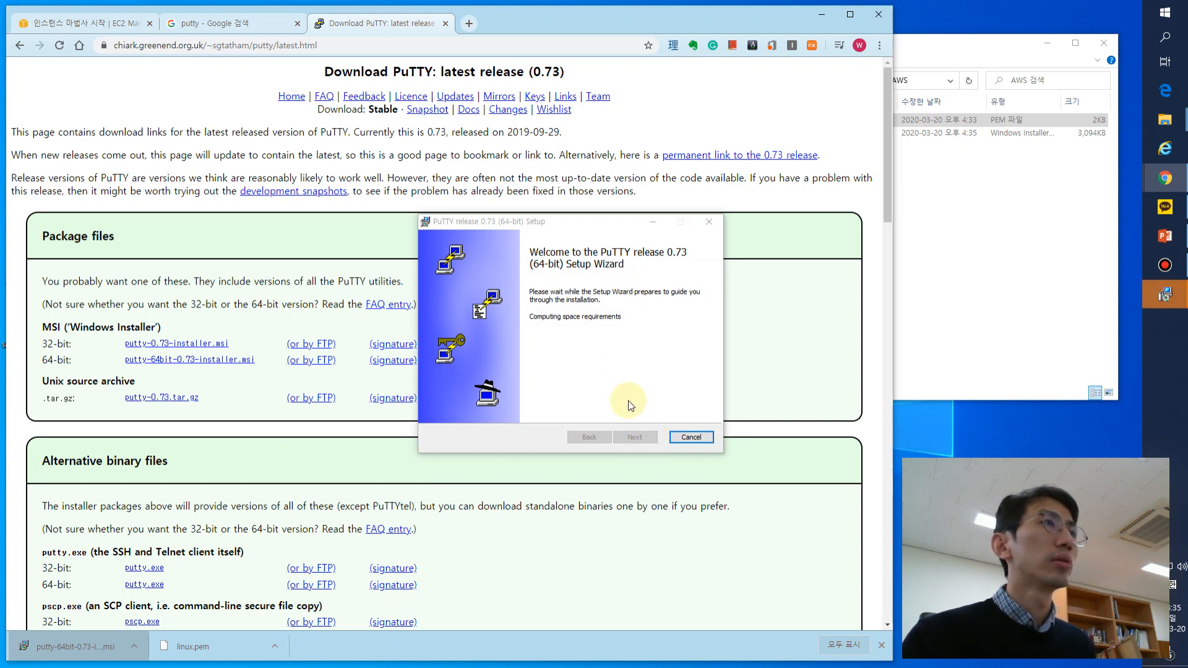
# - Check the capacity properties of local disk C: while setup prepares, close them and return to the PuTTY setup wizard
pyautogui.hotkey('alt', 'Tab')
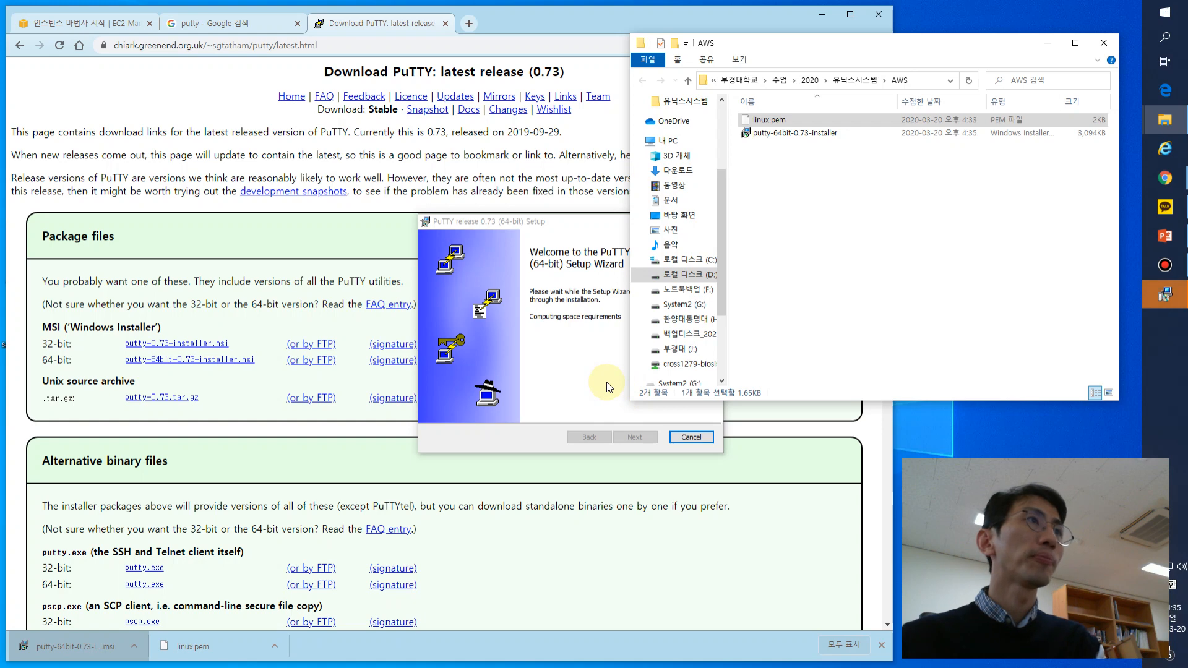
pyautogui.click(607, 386)
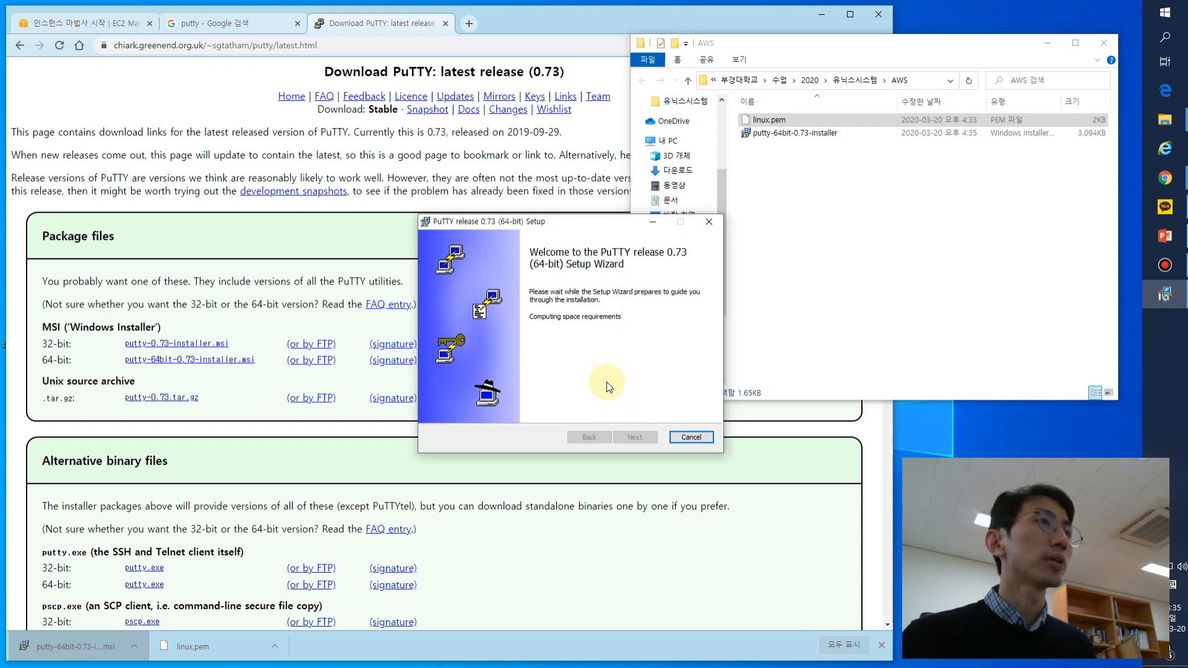
pyautogui.click(845, 263)
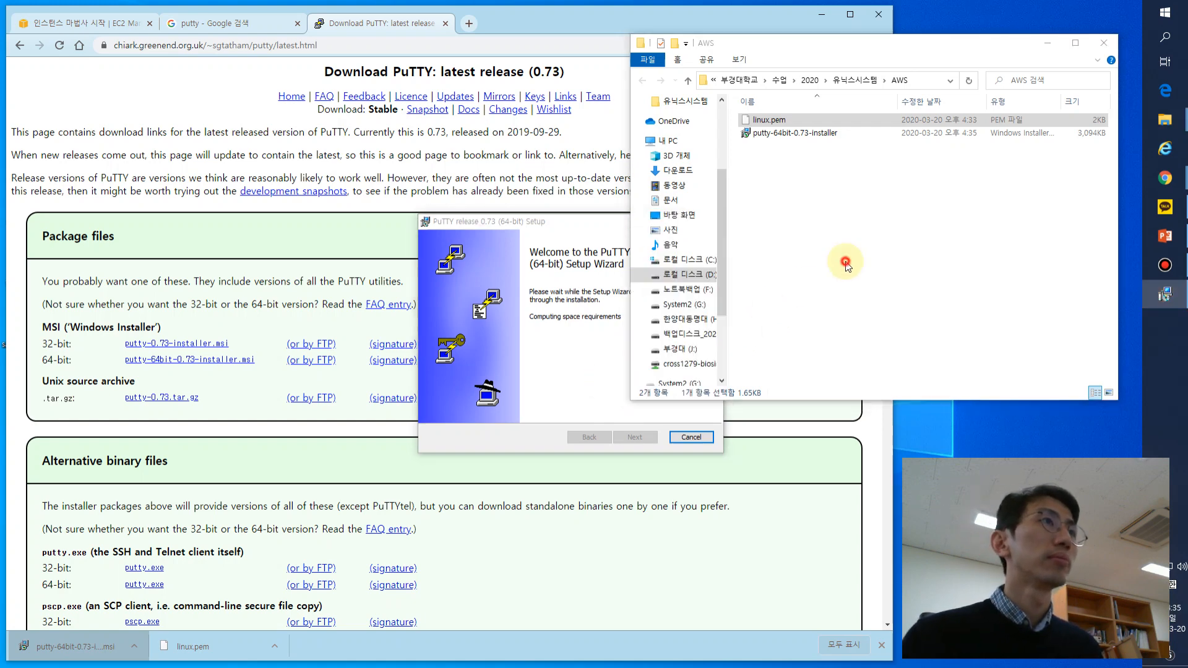
pyautogui.rightClick(690, 264)
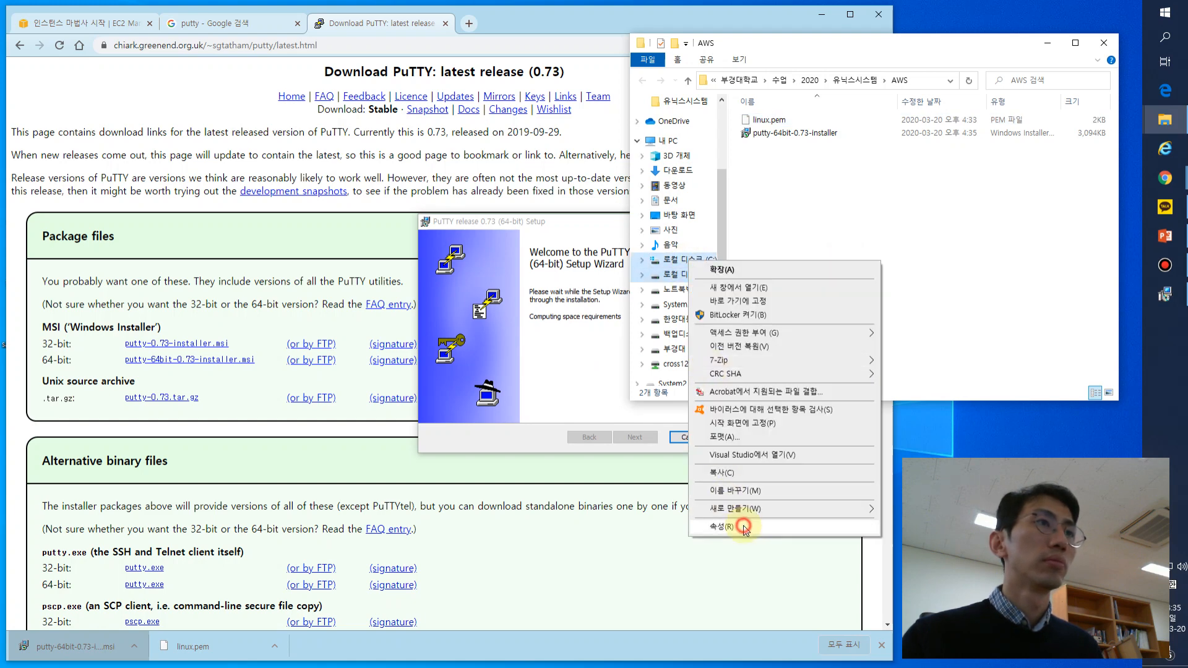
pyautogui.click(745, 600)
pyautogui.moveTo(877, 342); pyautogui.dragTo(729, 334)
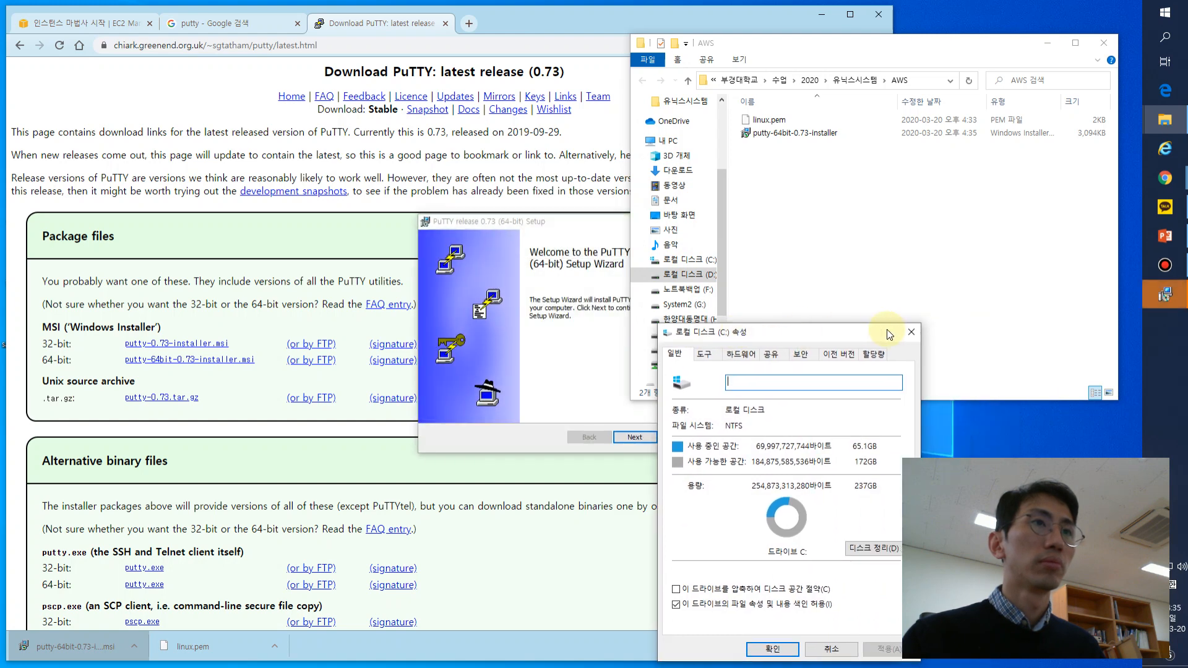
pyautogui.click(912, 332)
pyautogui.click(545, 360)
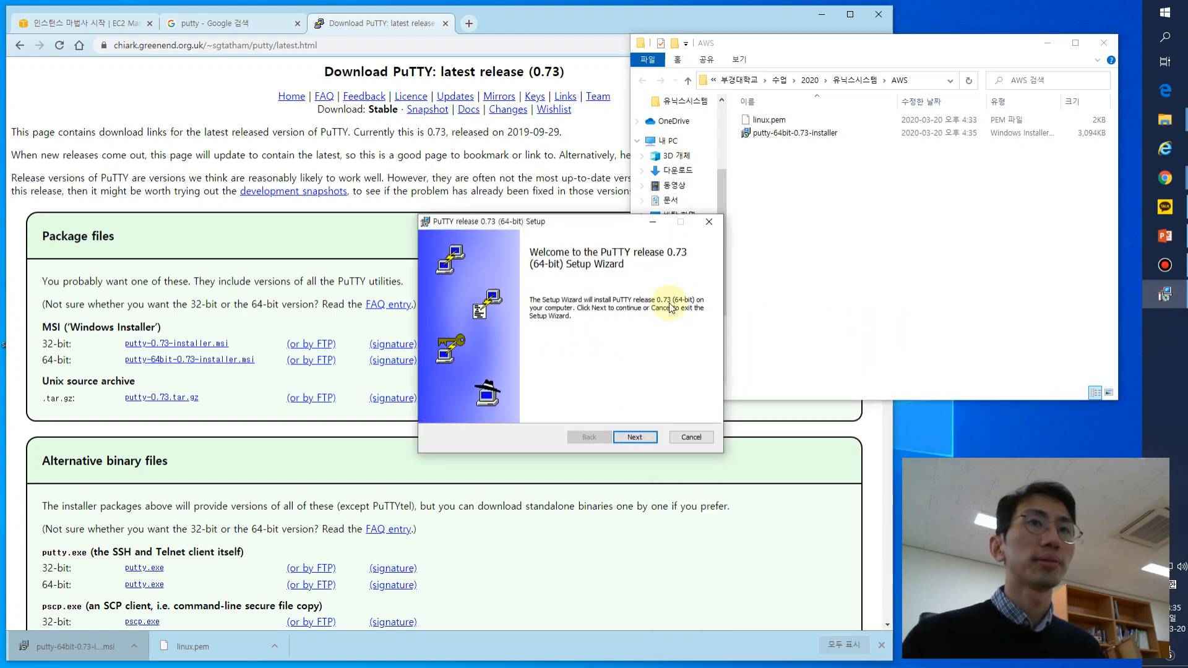
# - Install PuTTY to D:\Program Files\PuTTY\ and finish the setup wizard without viewing the README file
pyautogui.click(653, 437)
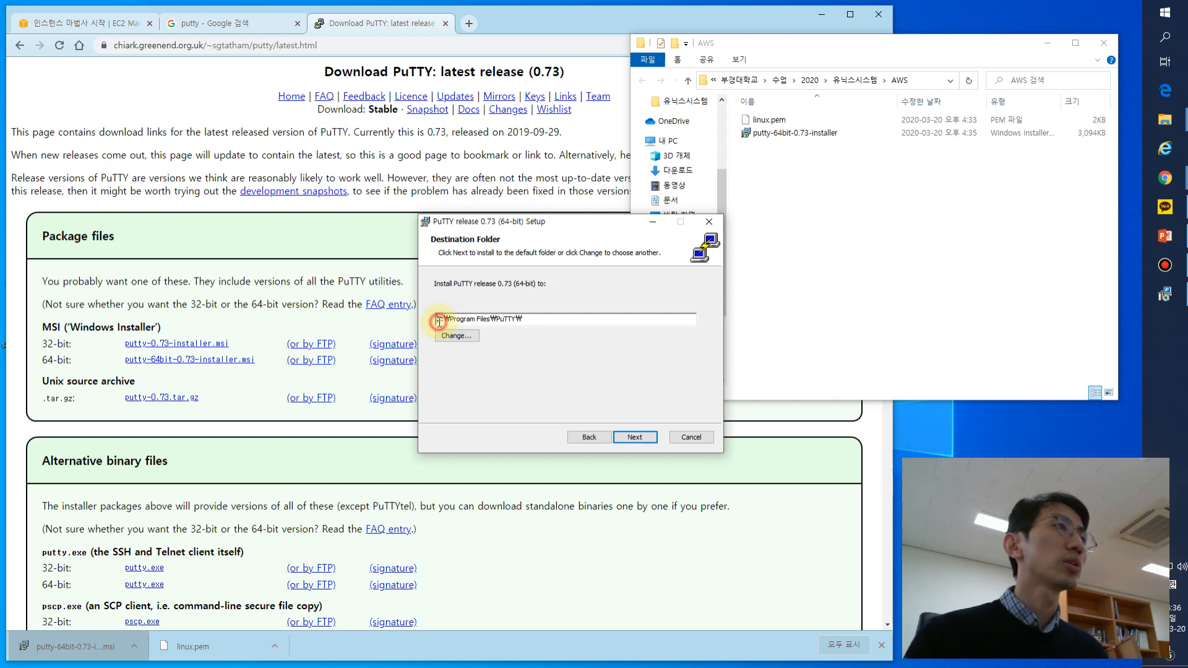
pyautogui.write('D')
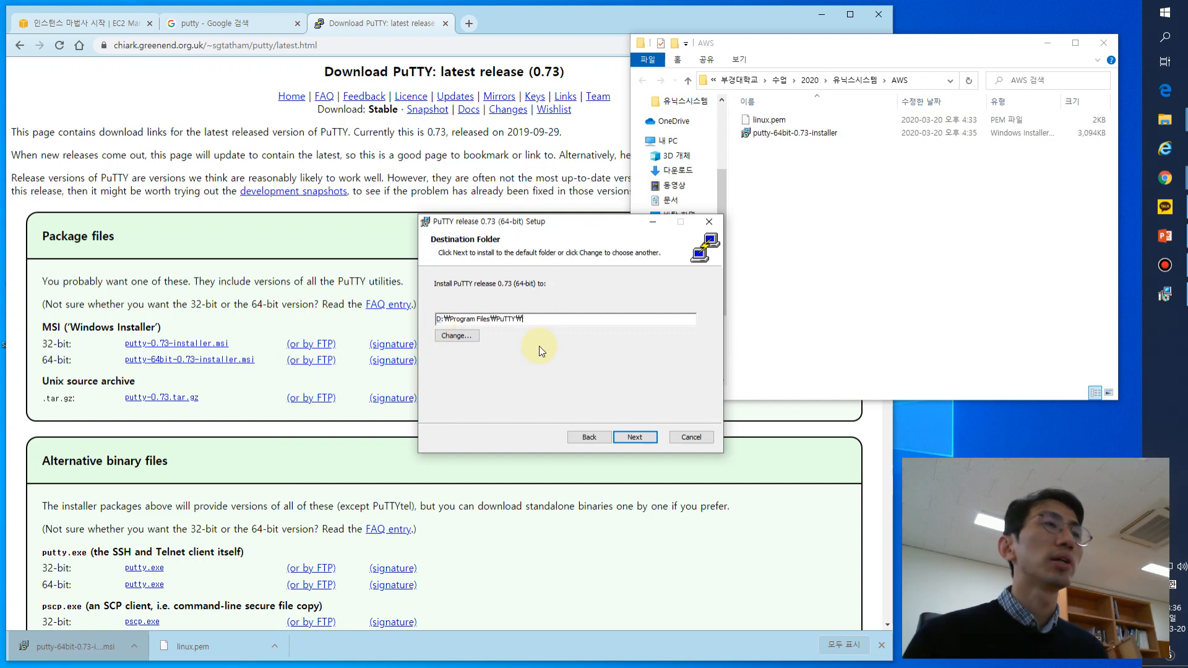
pyautogui.click(641, 439)
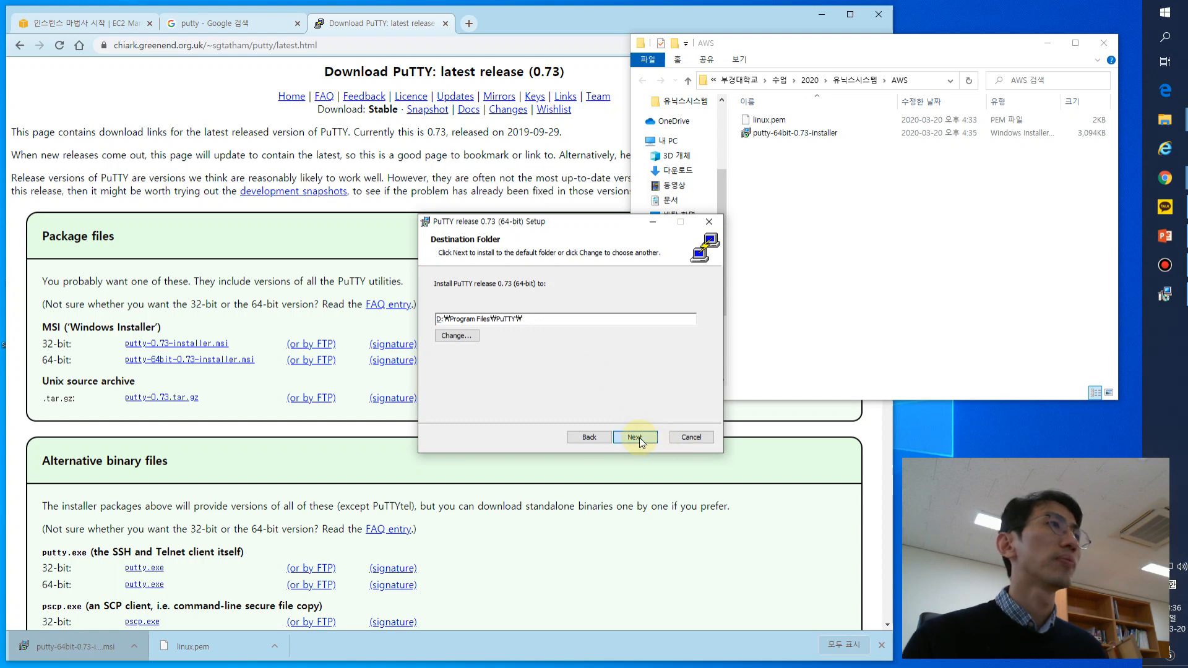
pyautogui.click(624, 438)
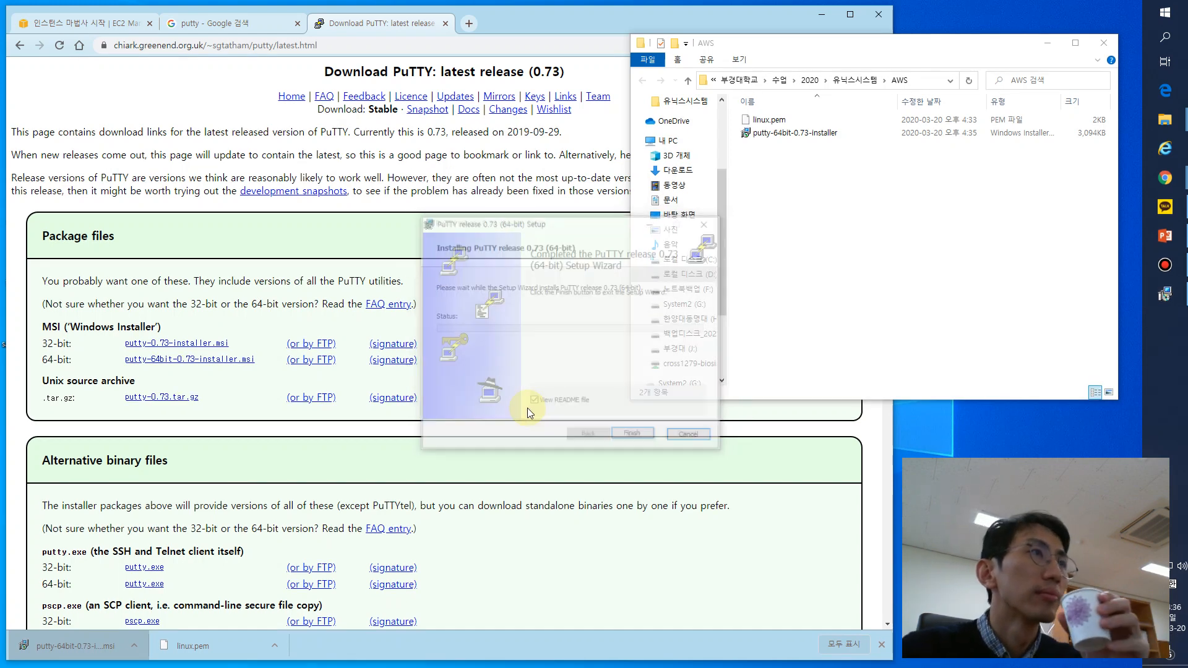
pyautogui.click(603, 416)
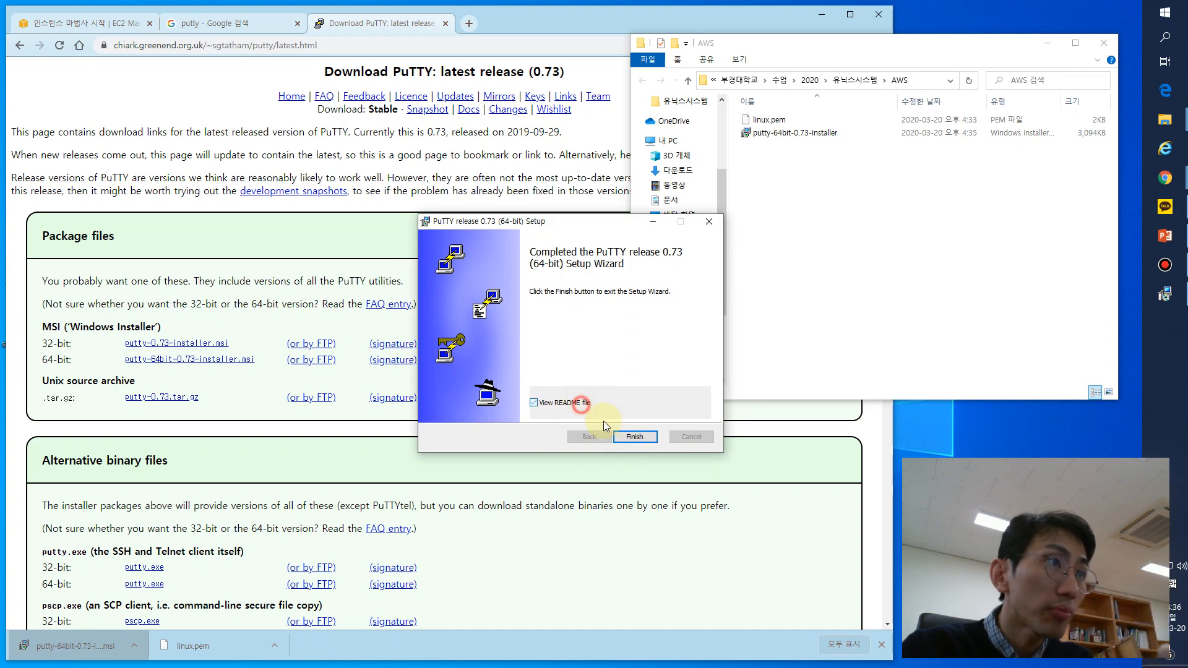
pyautogui.click(632, 438)
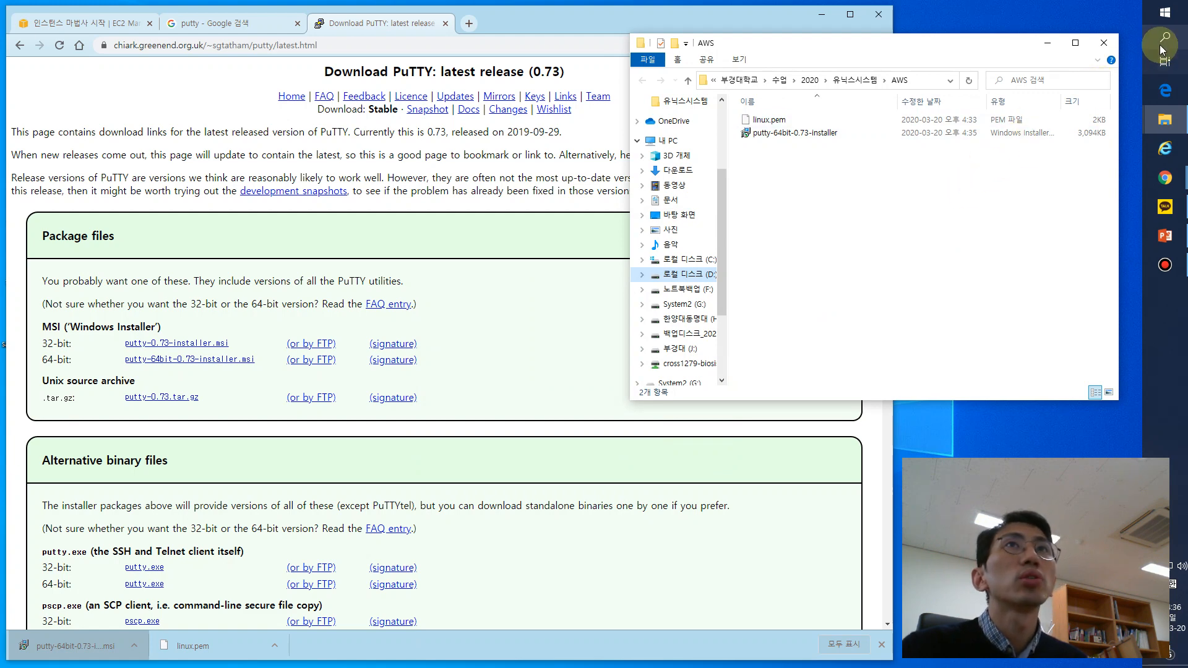
# - Look up the newly installed PuTTY programs on the computer and launch PuTTYgen
pyautogui.click(1166, 14)
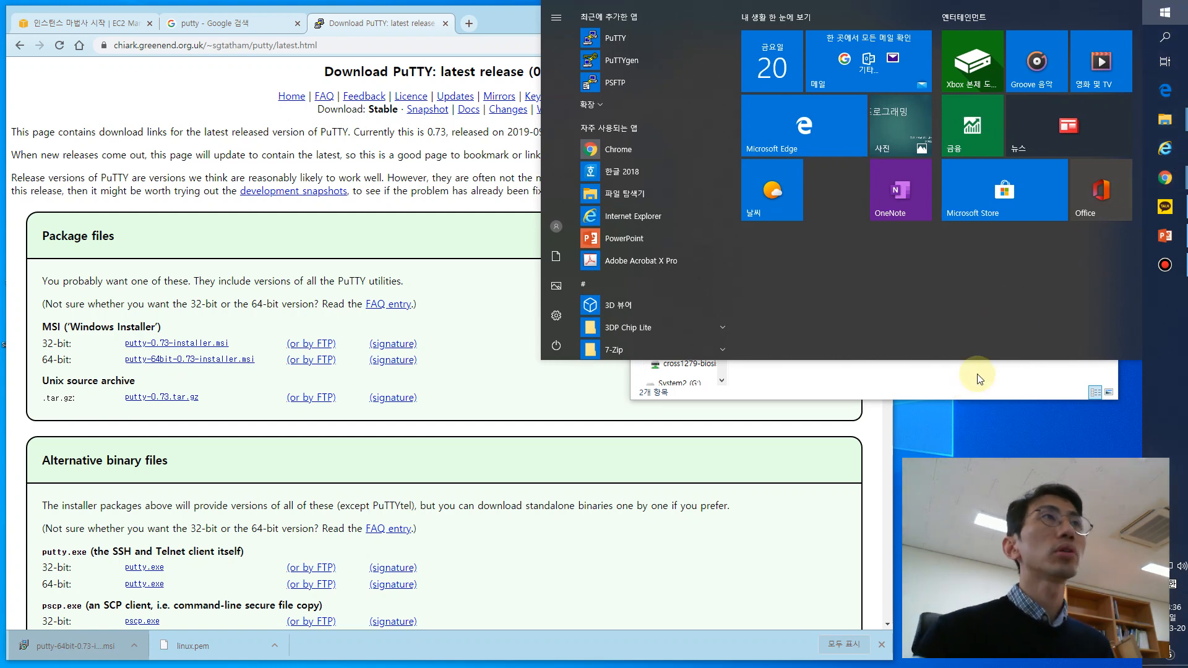
pyautogui.write('putty')
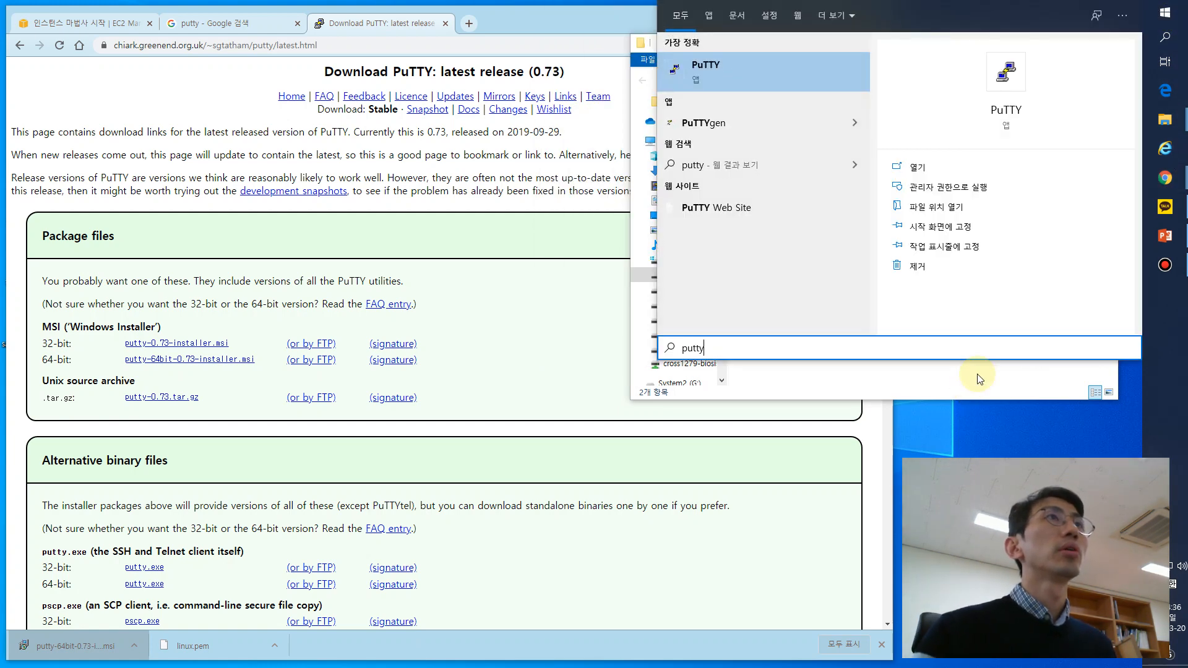
pyautogui.press('Escape')
pyautogui.click(1165, 14)
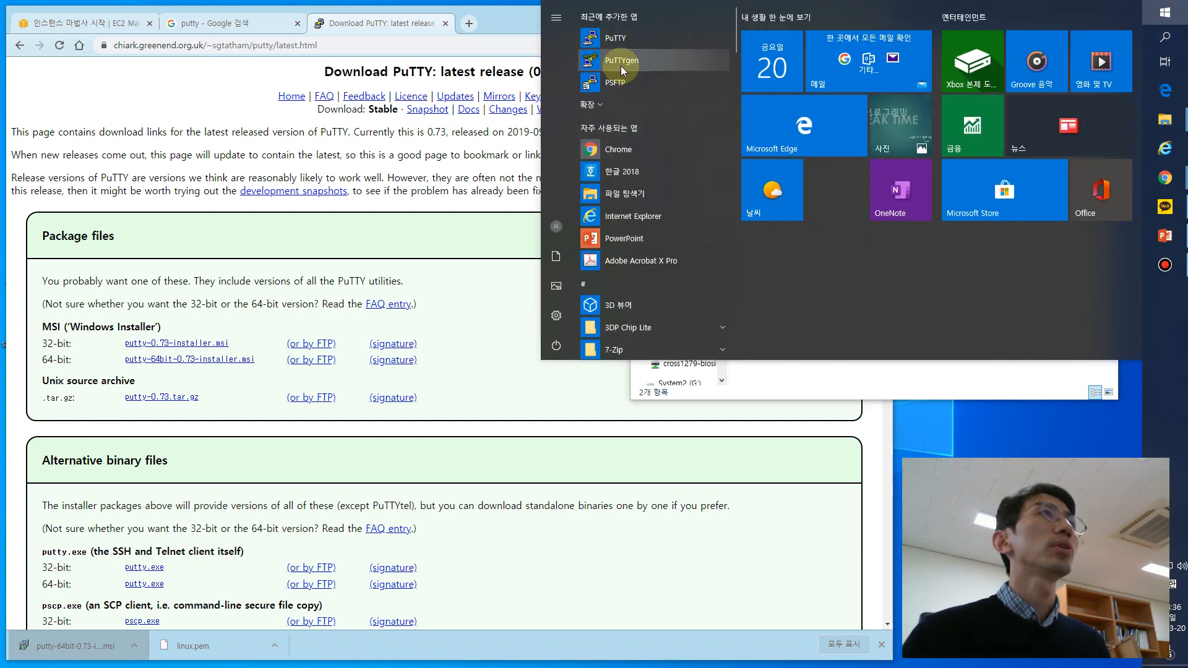
pyautogui.click(636, 66)
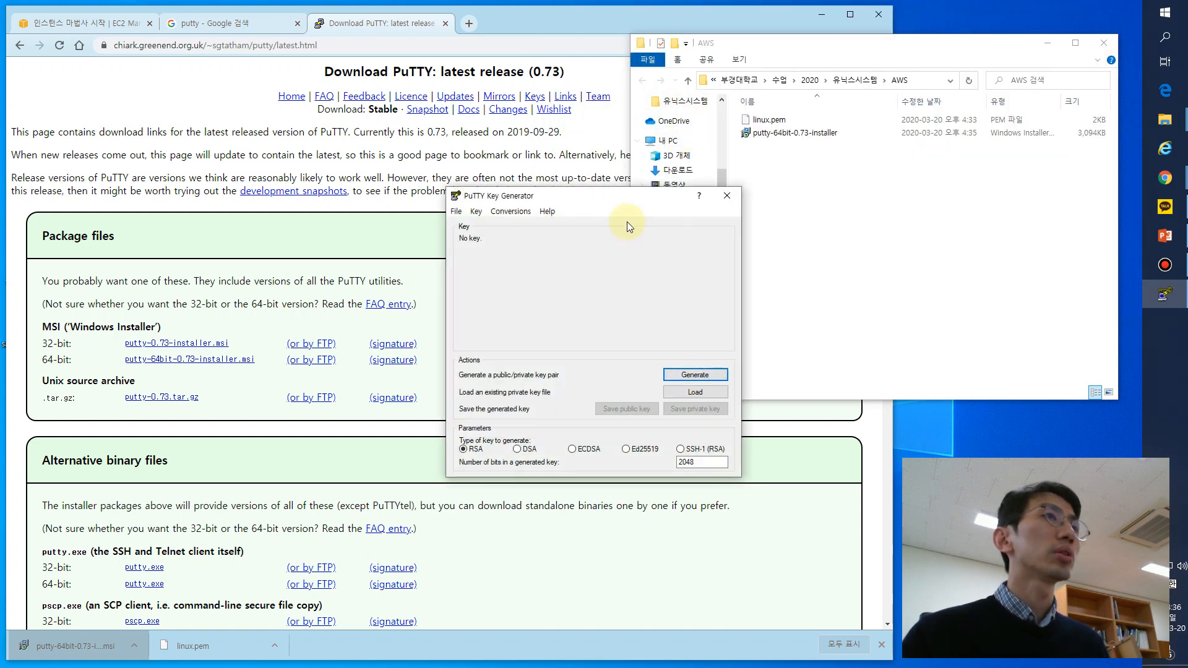
# - Start loading an existing private key and browse to the D:\부경대학교\수업\2020\유닉스시스템\AWS folder
pyautogui.moveTo(601, 198); pyautogui.dragTo(495, 204)
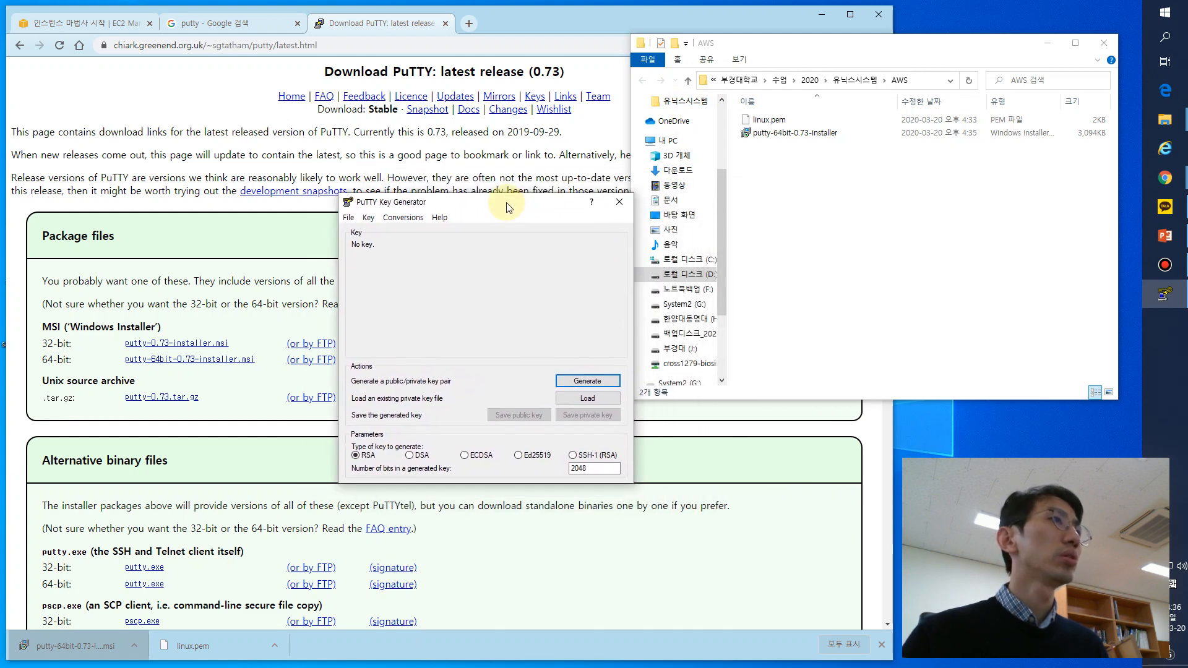
pyautogui.click(596, 404)
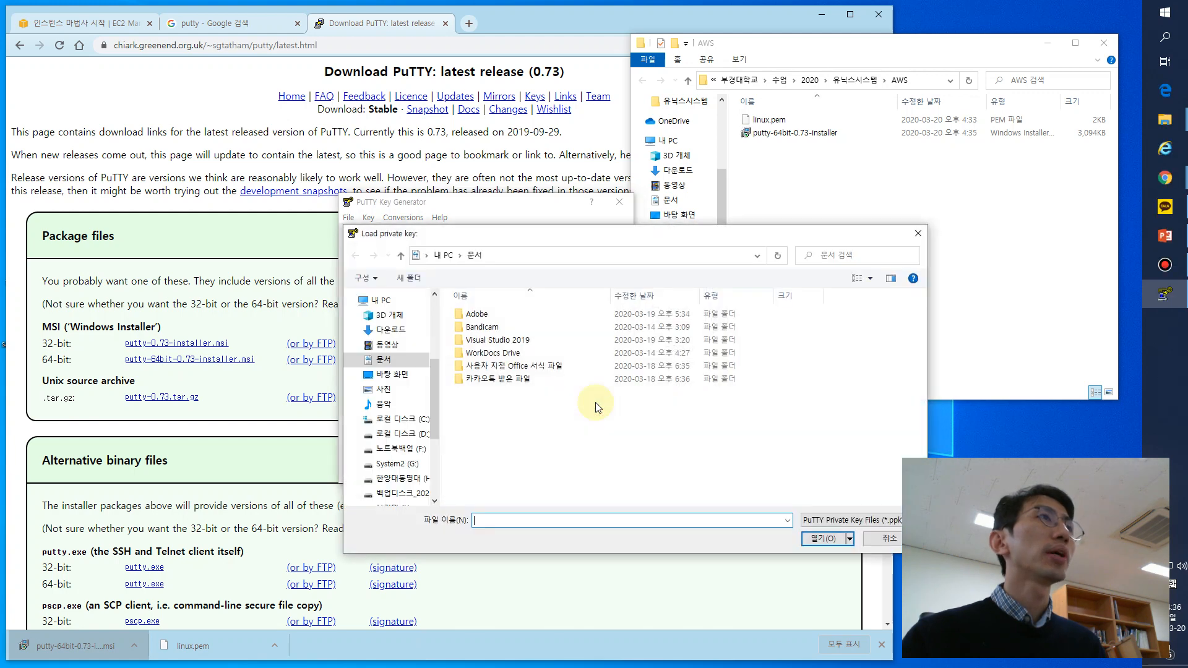
pyautogui.click(916, 80)
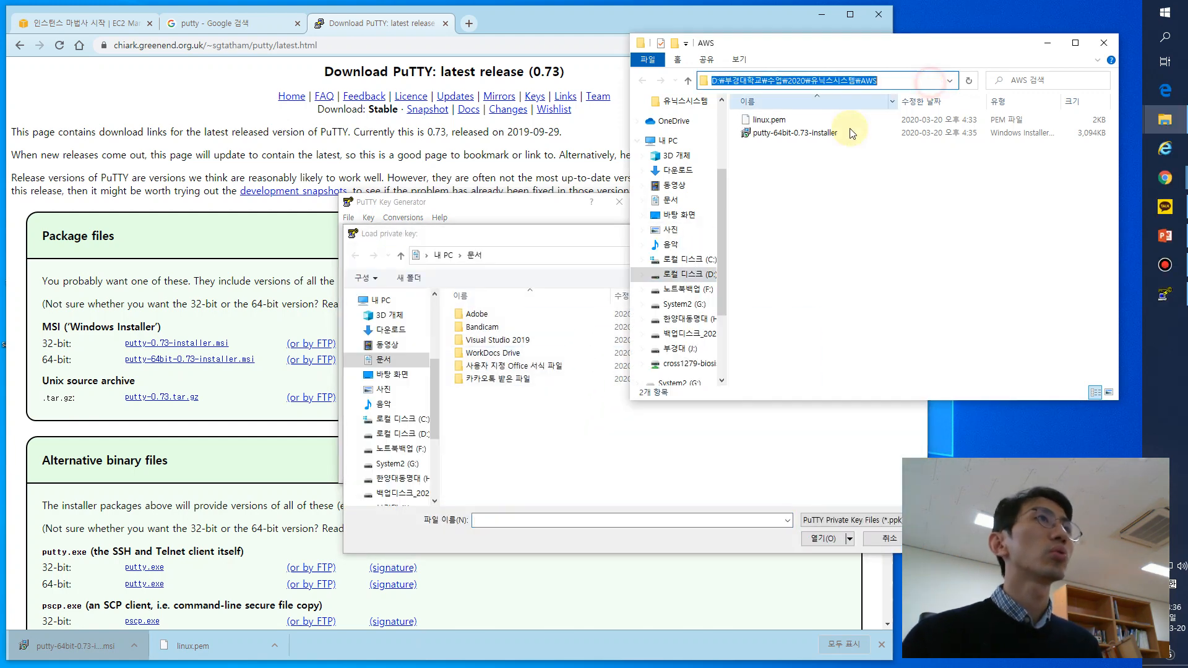
pyautogui.click(562, 520)
pyautogui.write('D:₩부경대학교₩수업₩2020₩유닉스시스템₩AWS')
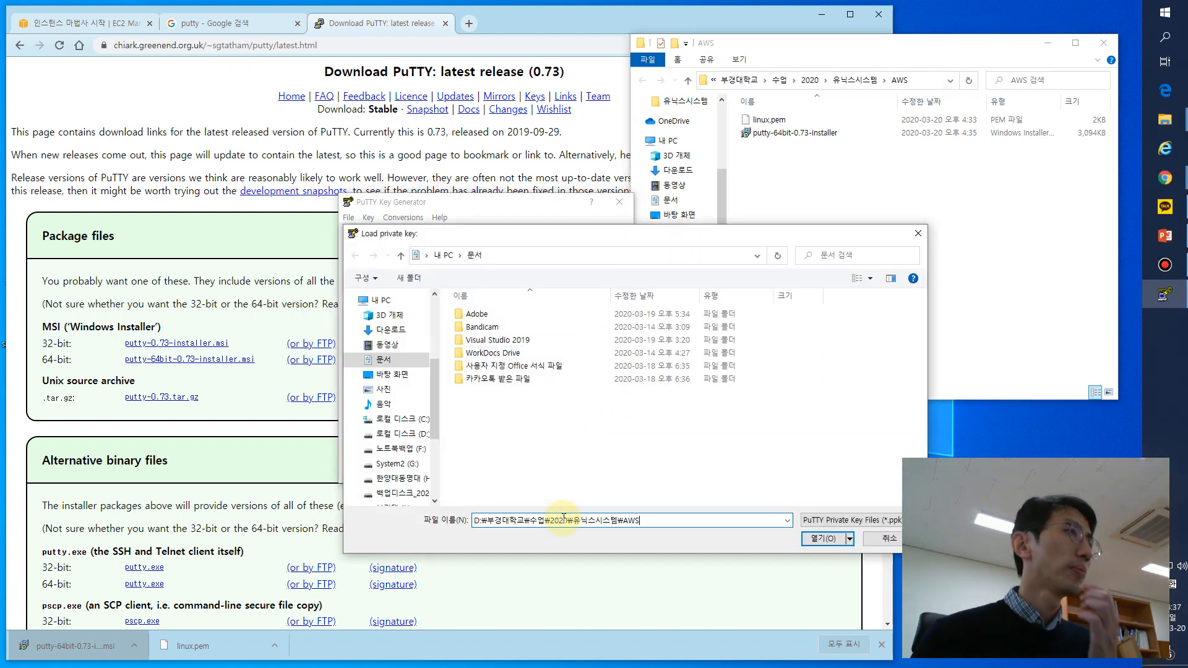
pyautogui.press('Return')
# - Show files of all types, load linux.pem as the private key and acknowledge the import notice
pyautogui.click(849, 520)
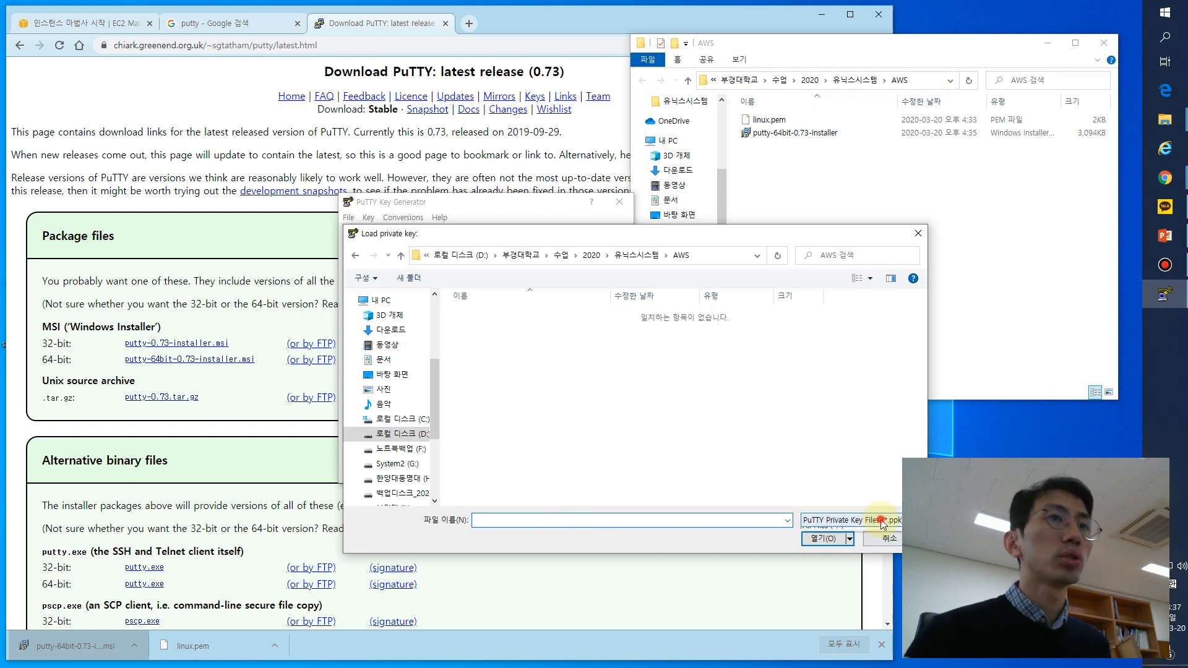
pyautogui.click(829, 542)
pyautogui.doubleClick(483, 314)
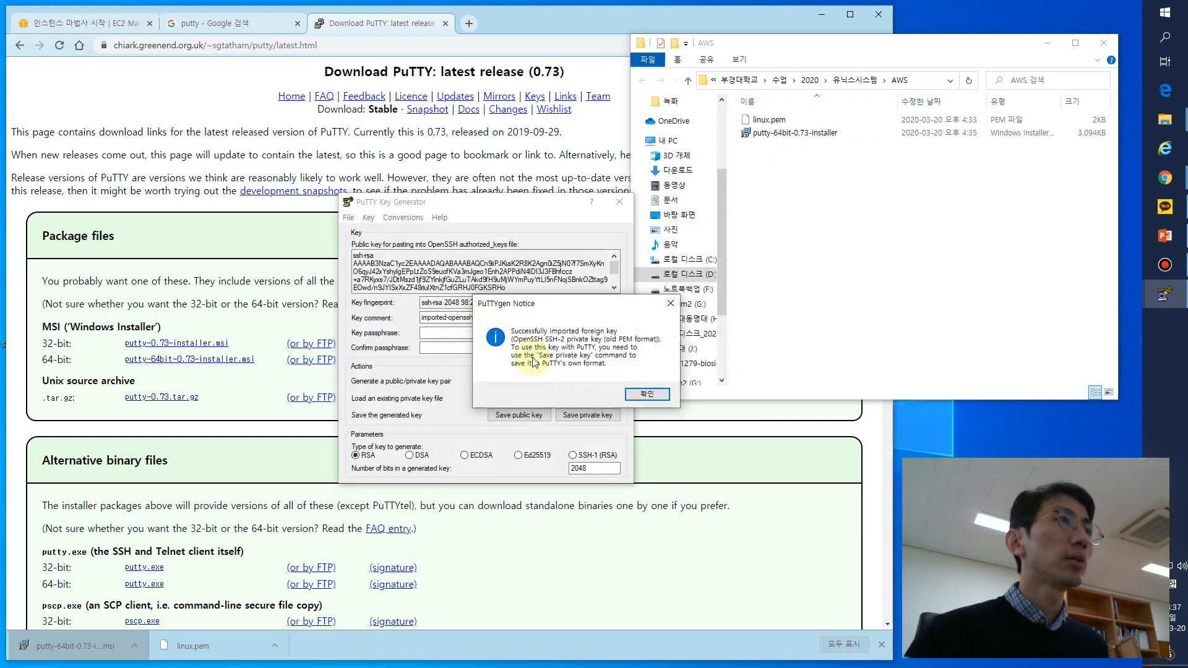
pyautogui.click(647, 394)
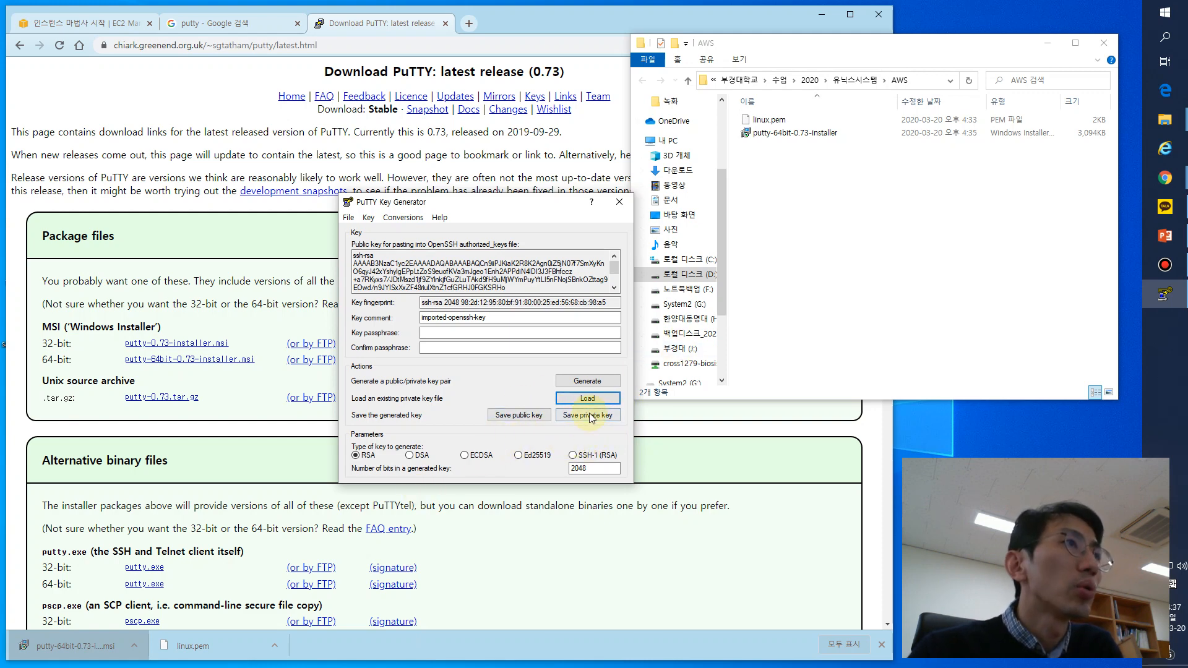
# - Save the imported key's public key in the AWS folder as linux
pyautogui.click(523, 418)
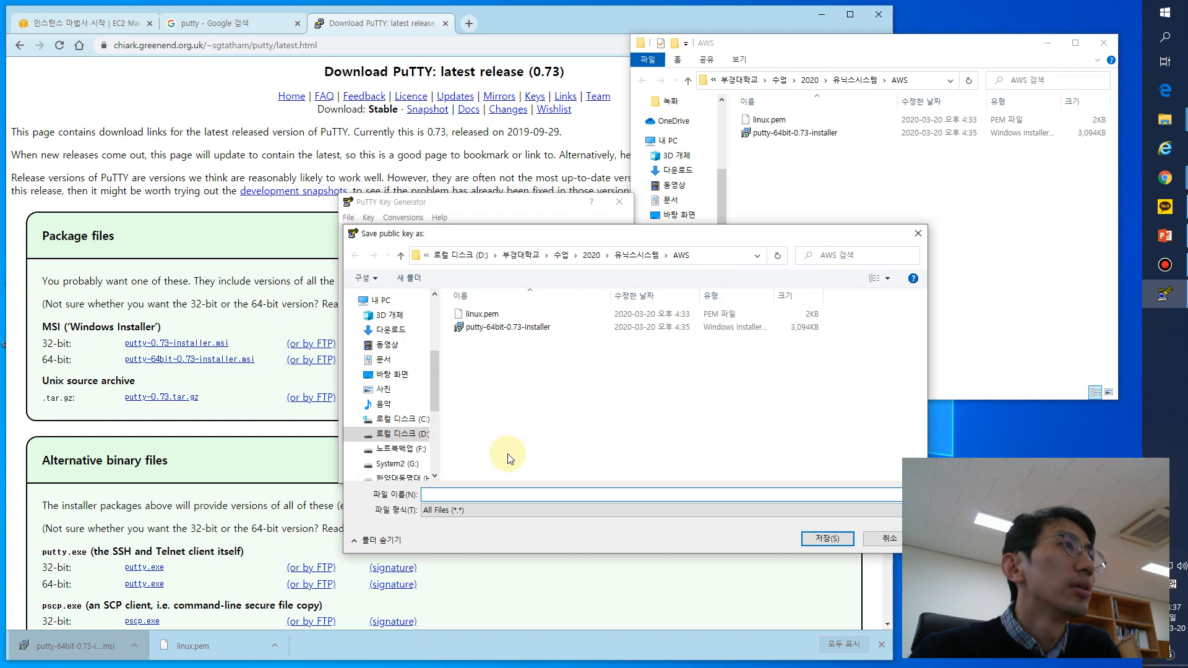
pyautogui.write('linux')
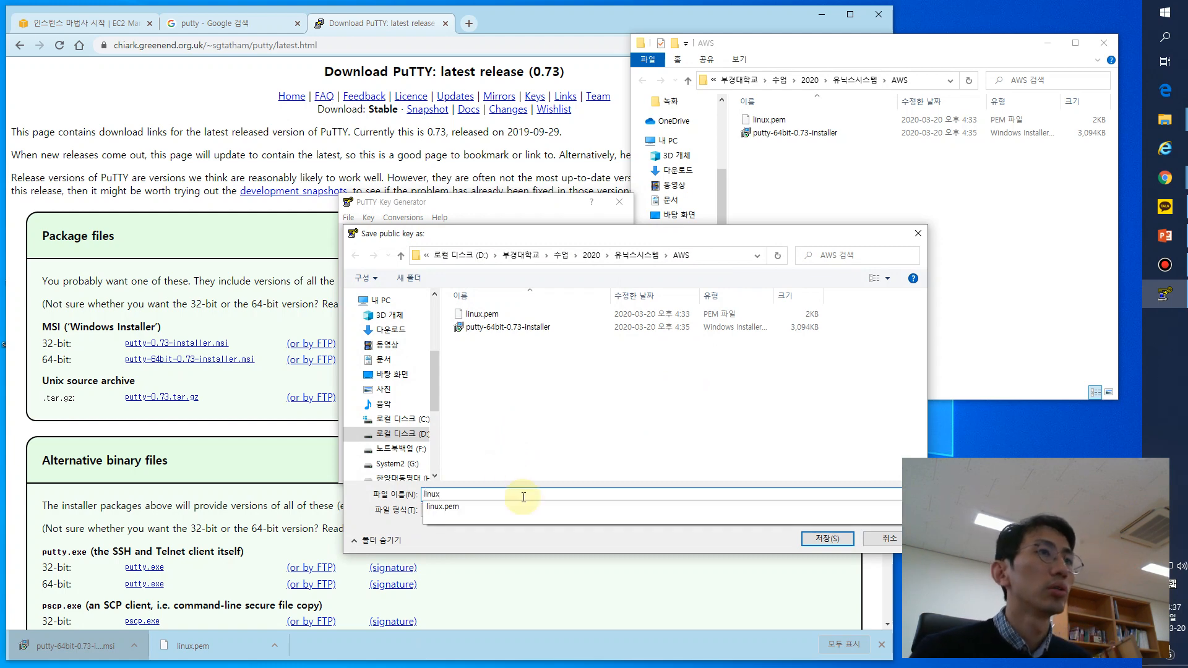
pyautogui.click(557, 530)
pyautogui.click(584, 510)
pyautogui.click(583, 510)
pyautogui.doubleClick(684, 494)
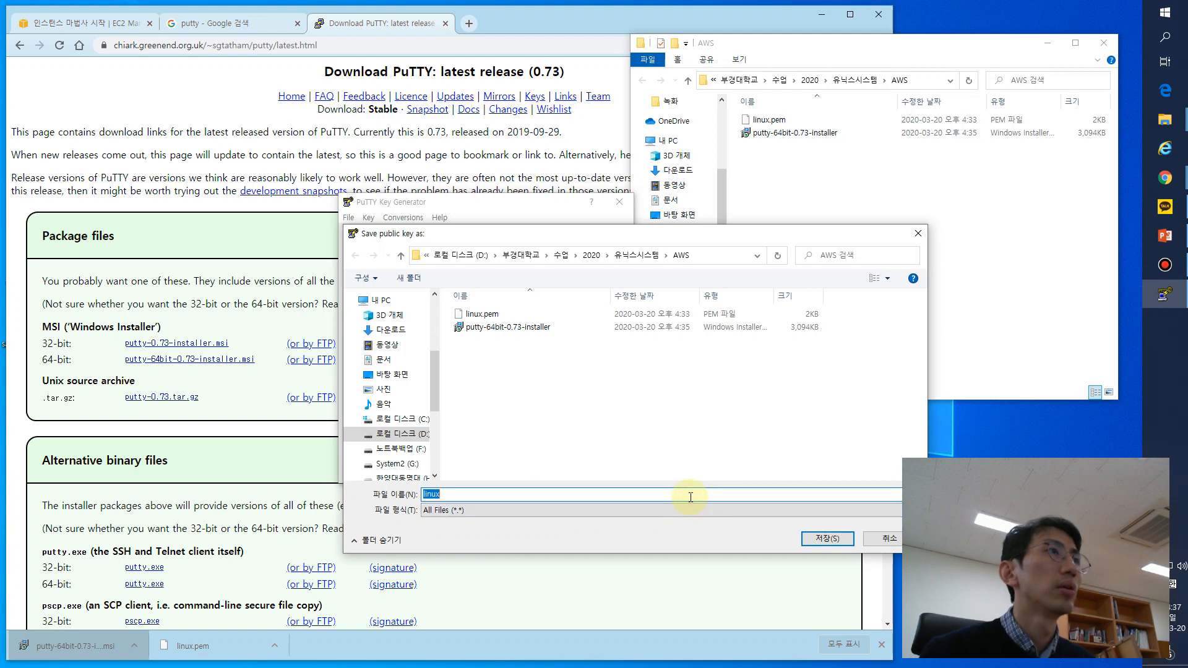
pyautogui.write('.p')
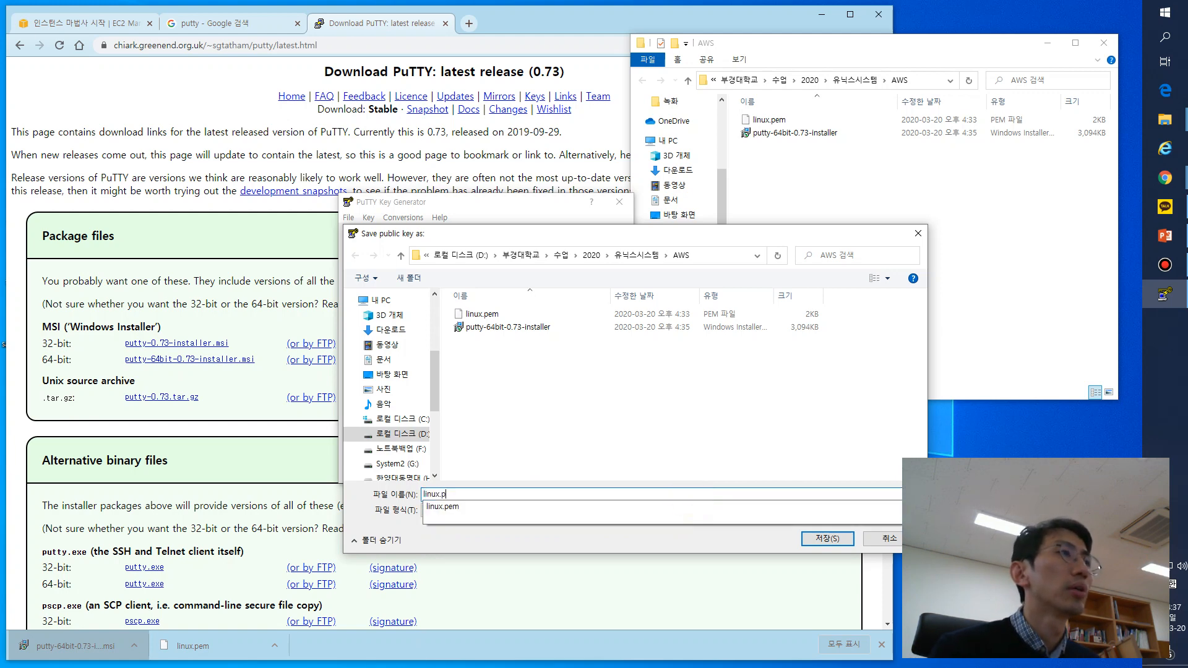
pyautogui.press('Return')
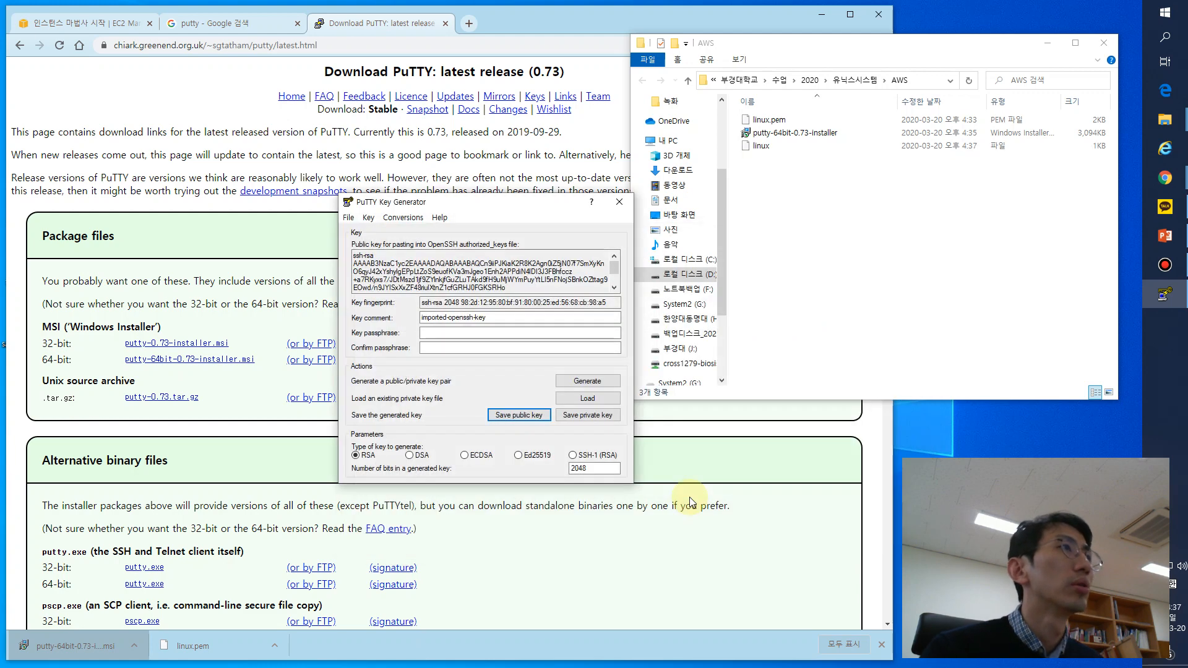
pyautogui.click(779, 121)
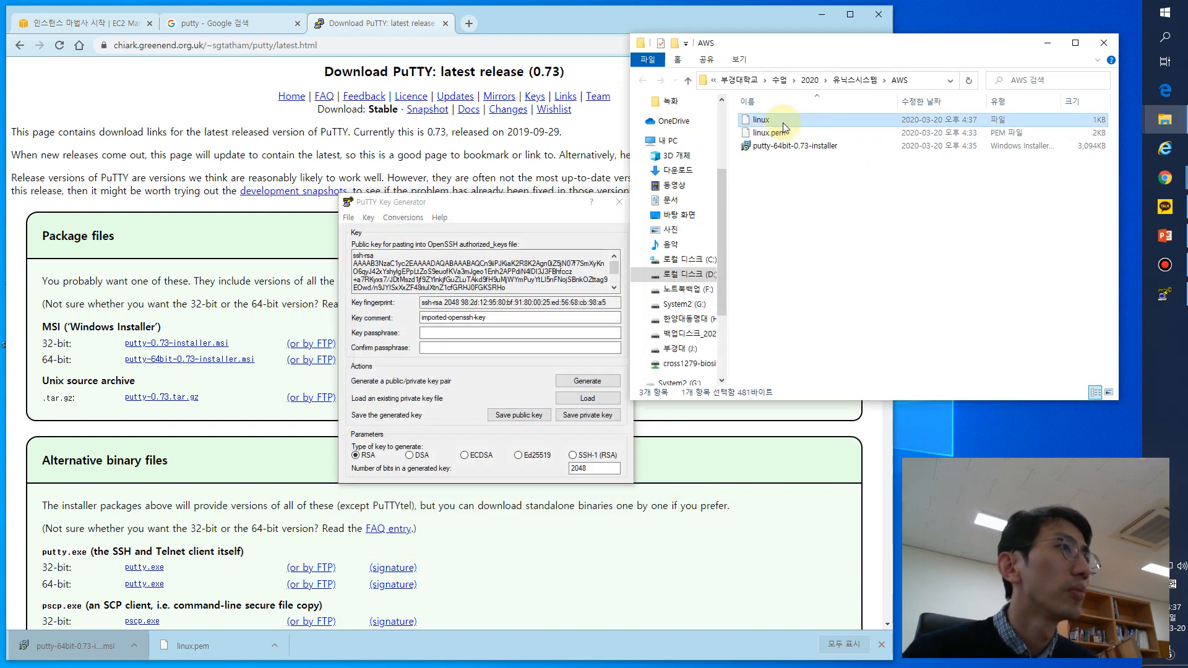
pyautogui.click(603, 415)
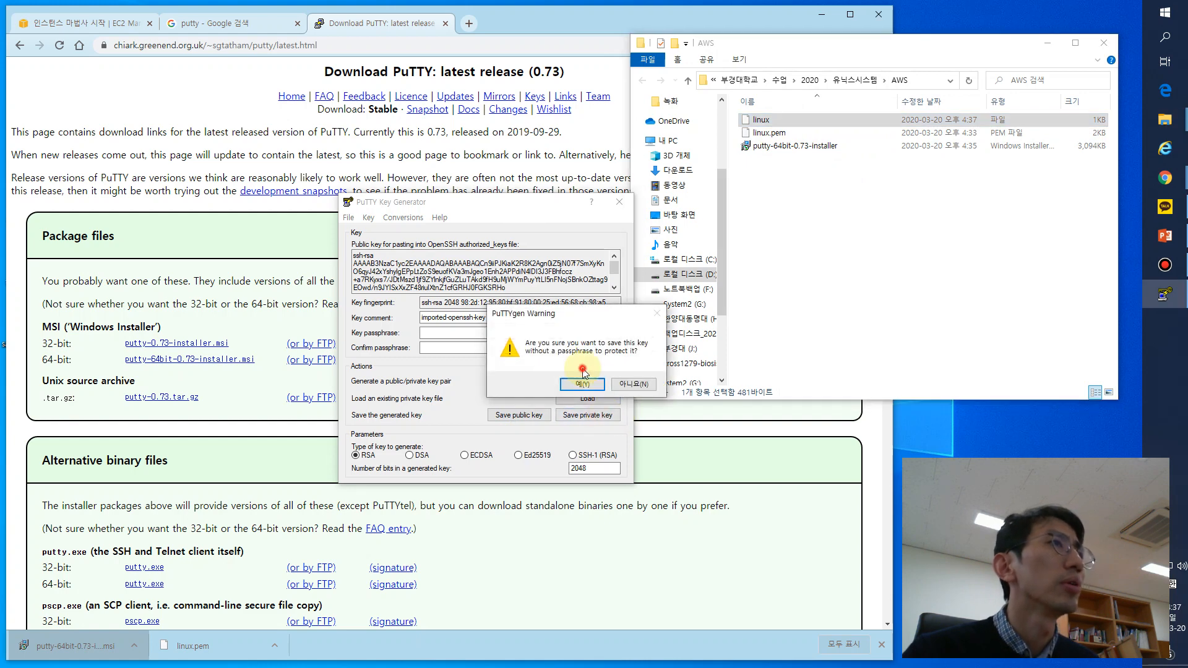
pyautogui.click(584, 384)
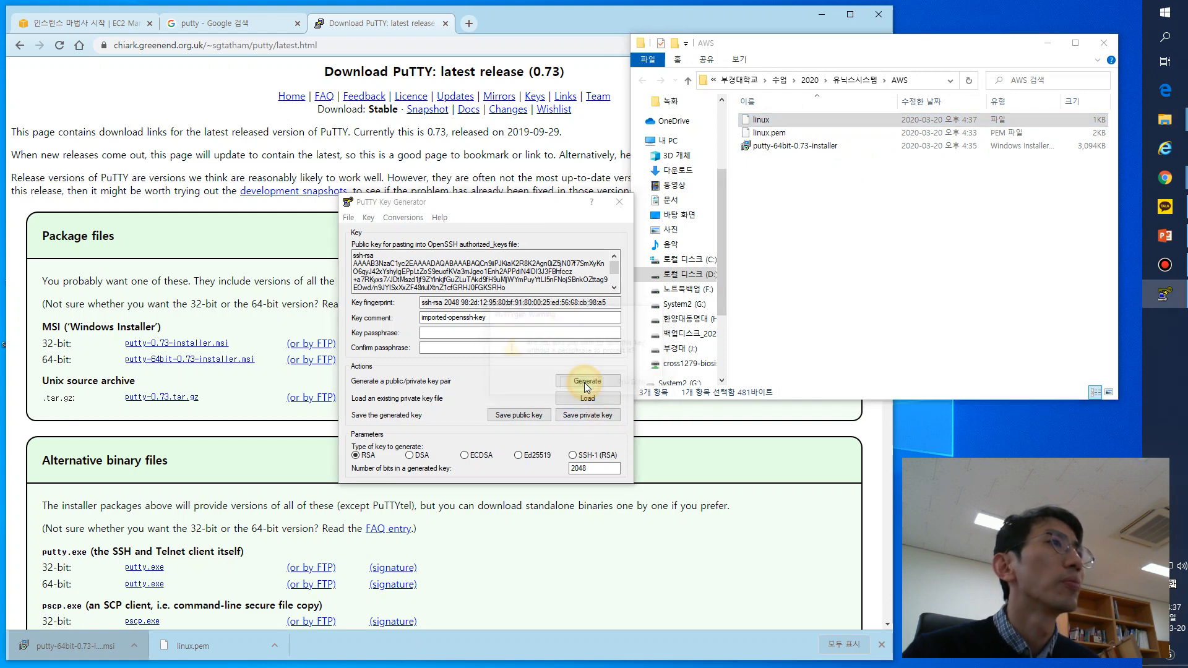
pyautogui.press('Escape')
pyautogui.click(875, 212)
pyautogui.click(778, 121)
pyautogui.press('F2')
pyautogui.press('BackSpace')
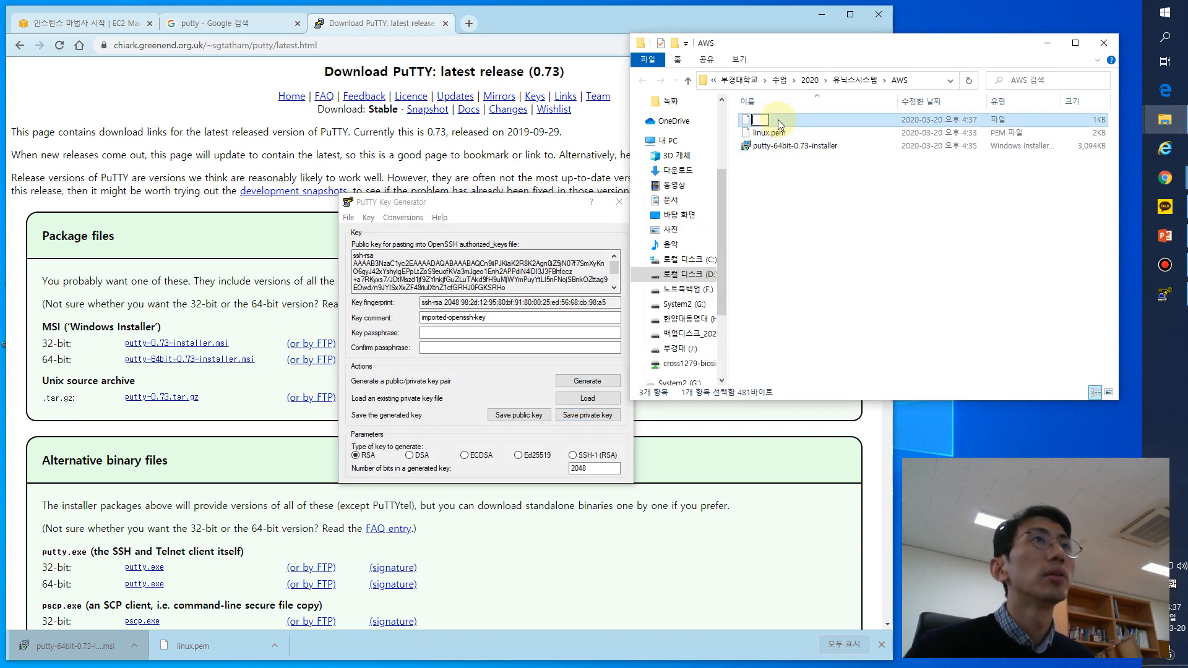
pyautogui.click(796, 123)
pyautogui.press('F2')
pyautogui.press('BackSpace')
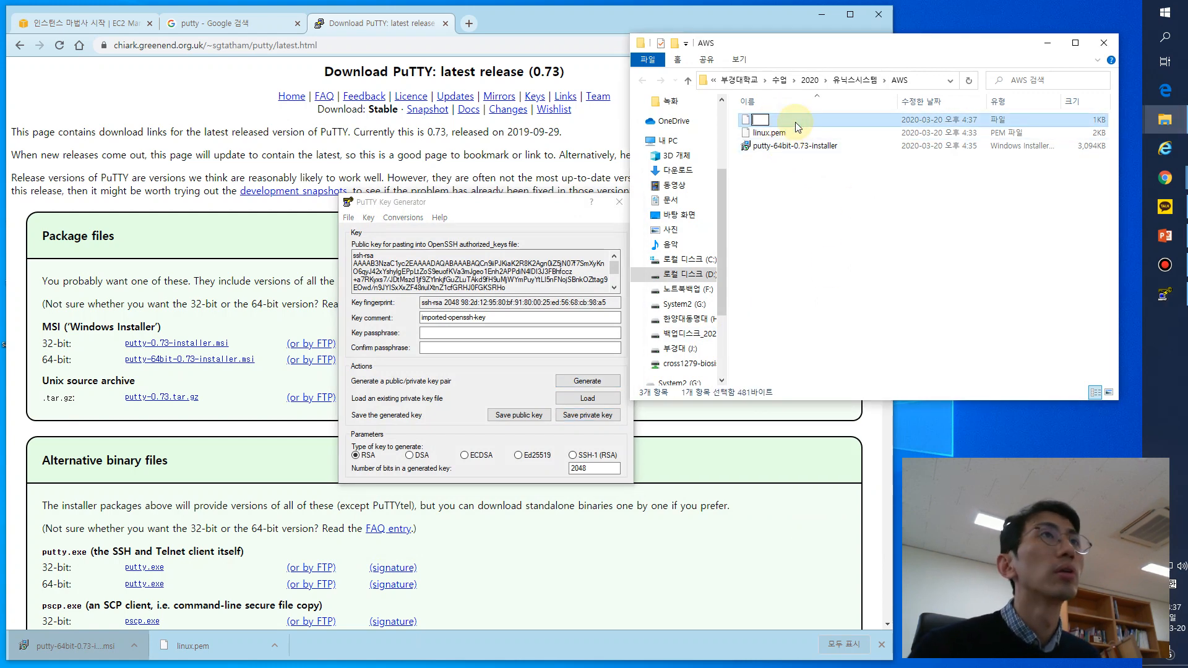
pyautogui.press('Escape')
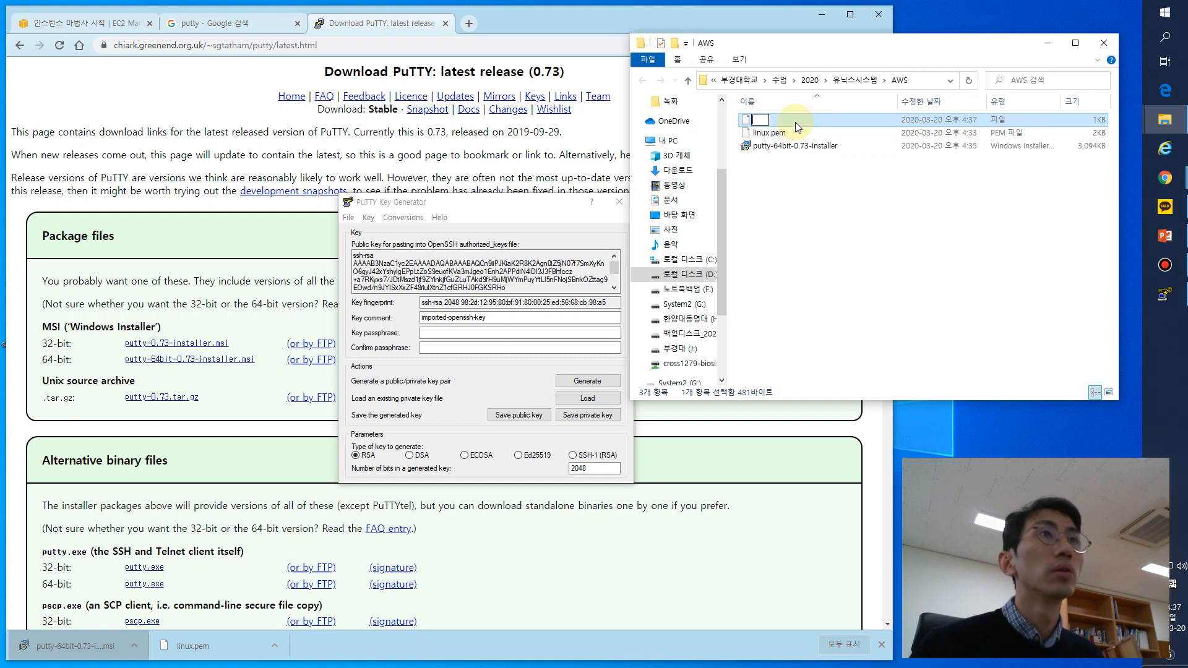
pyautogui.click(795, 338)
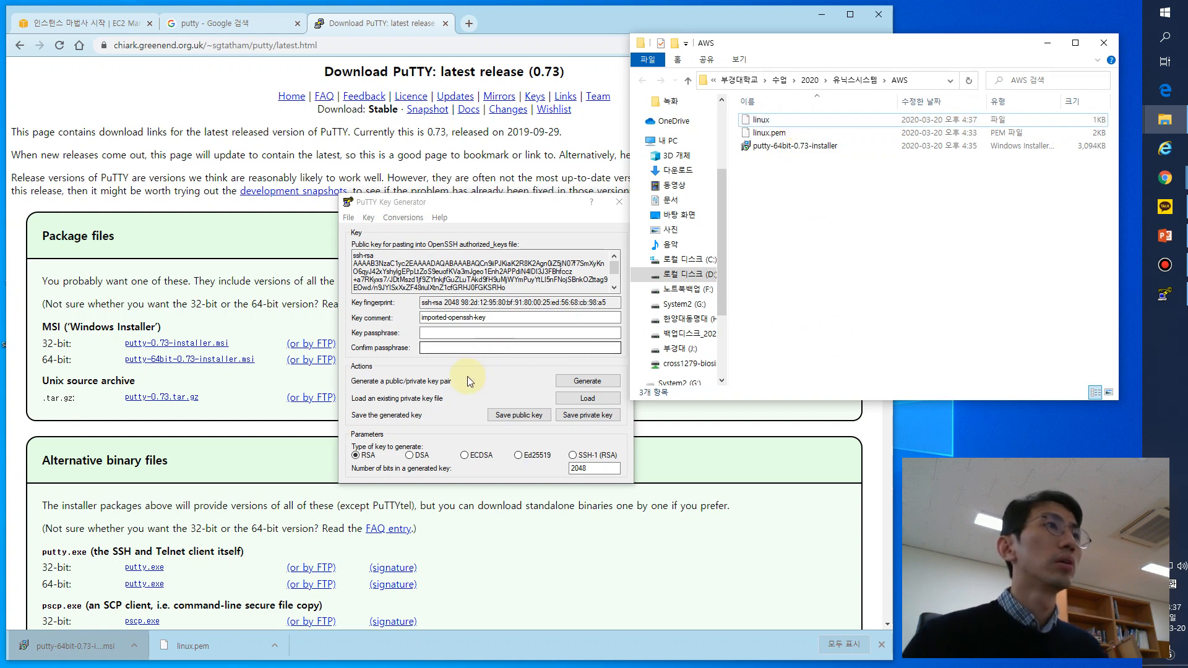
# - Save the private key without a passphrase as linux in the AWS folder, overwriting the existing file
pyautogui.click(581, 416)
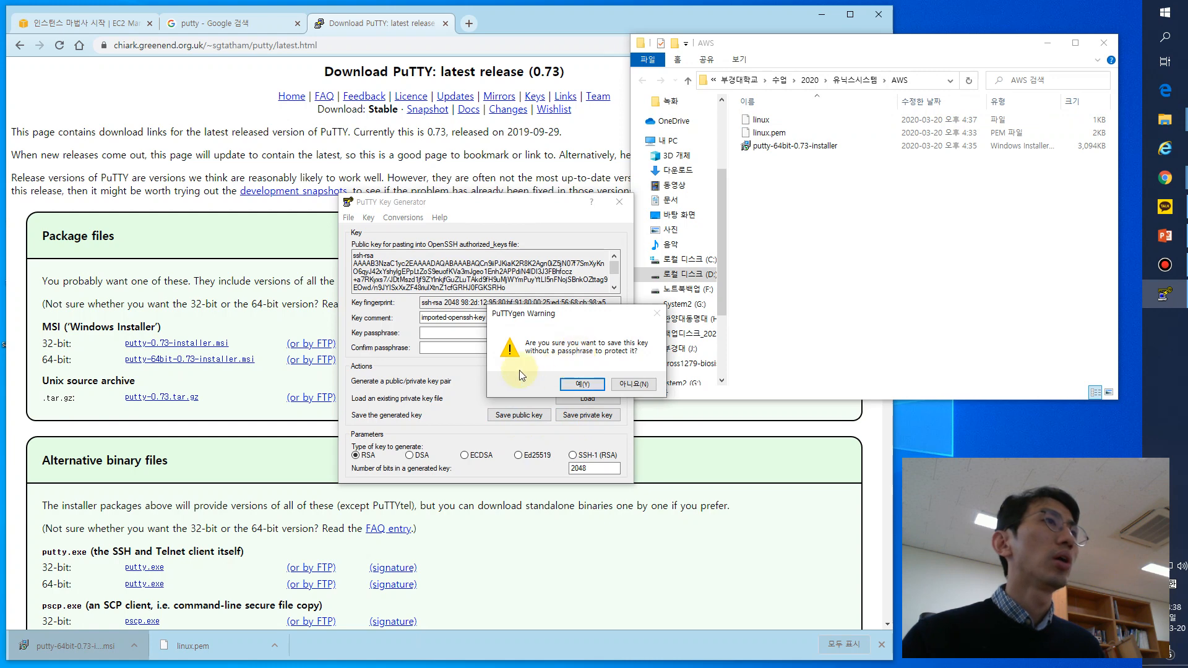
pyautogui.click(585, 385)
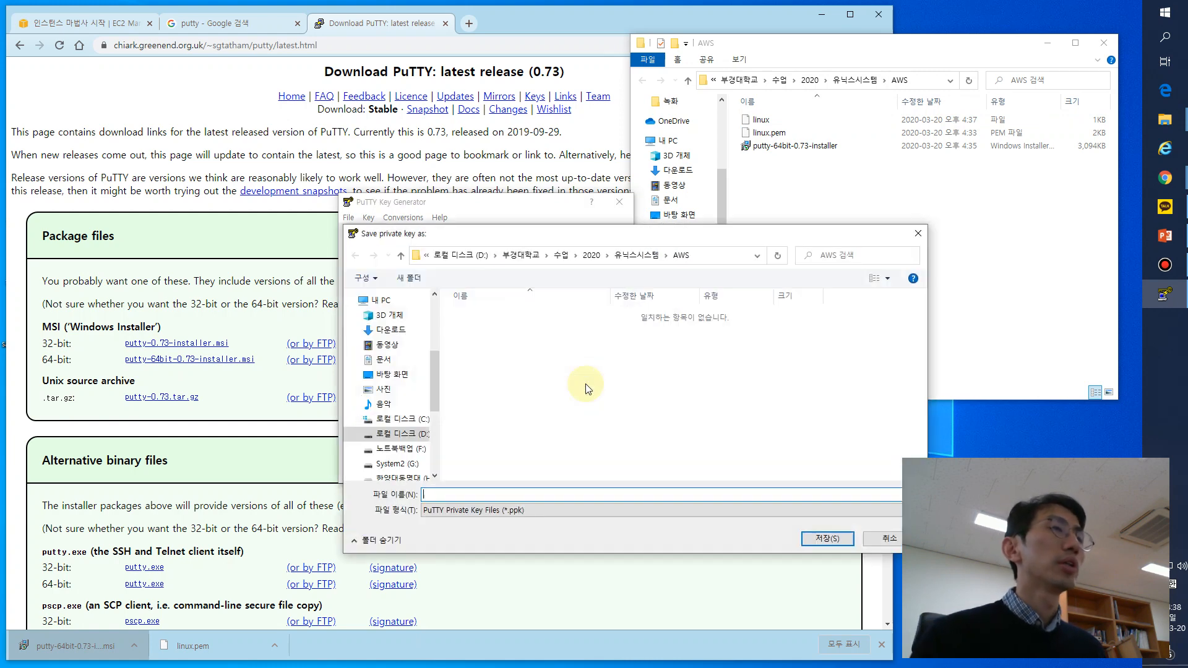
pyautogui.write('linux')
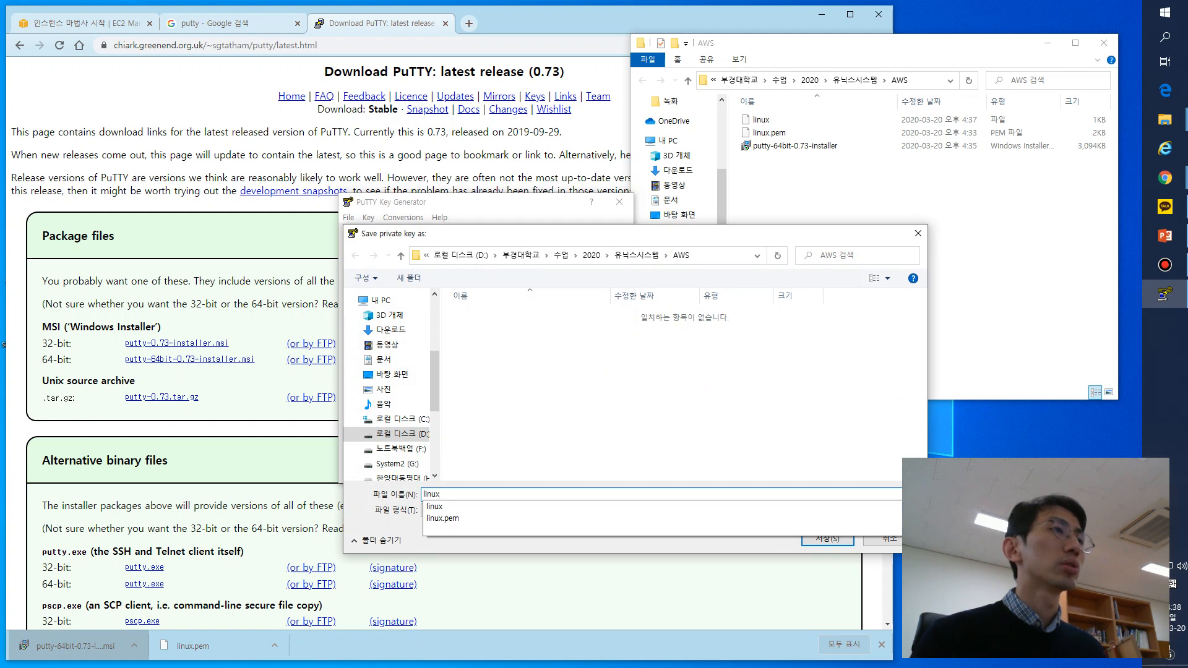
pyautogui.press('Return')
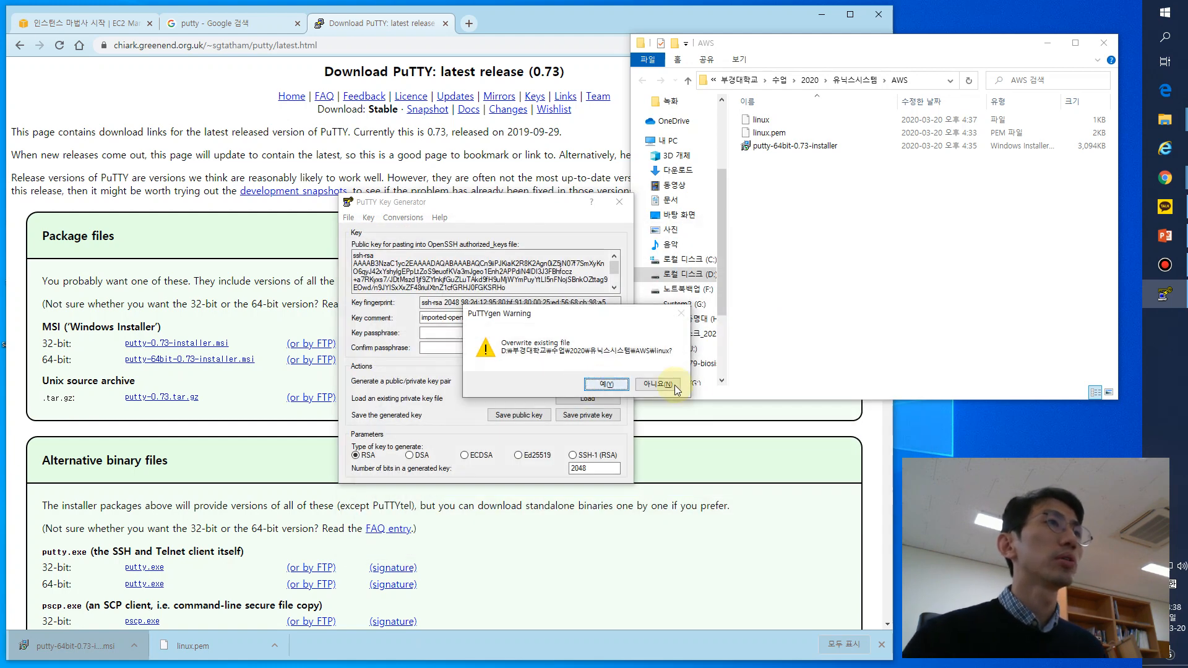
pyautogui.click(626, 385)
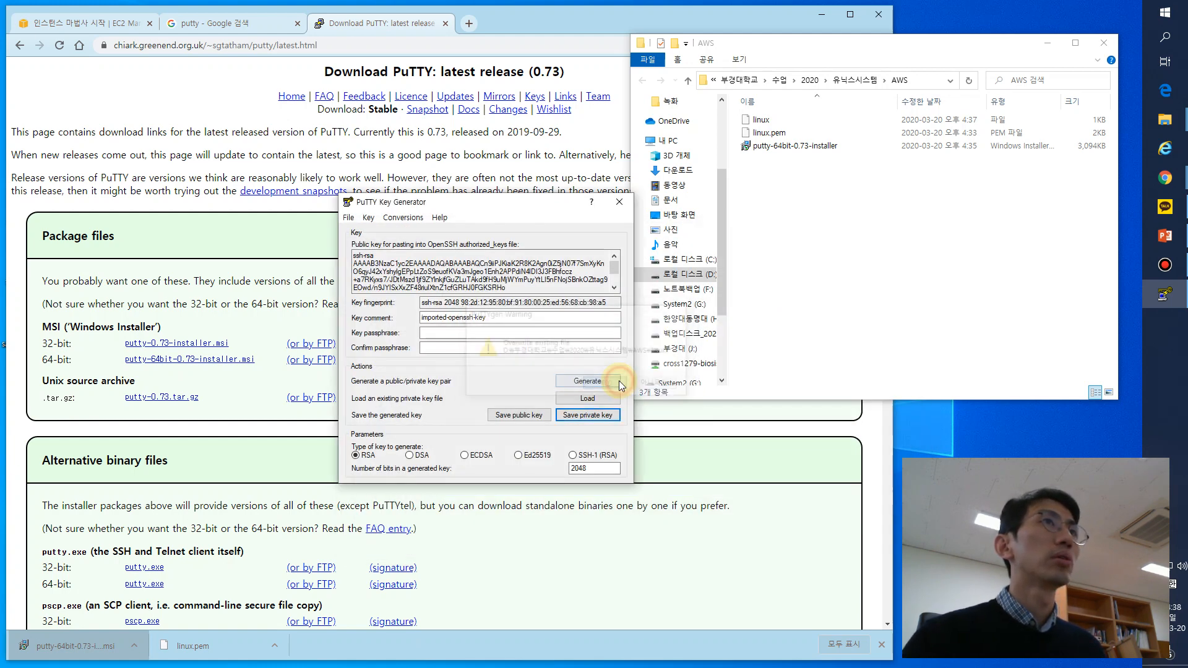
pyautogui.click(760, 119)
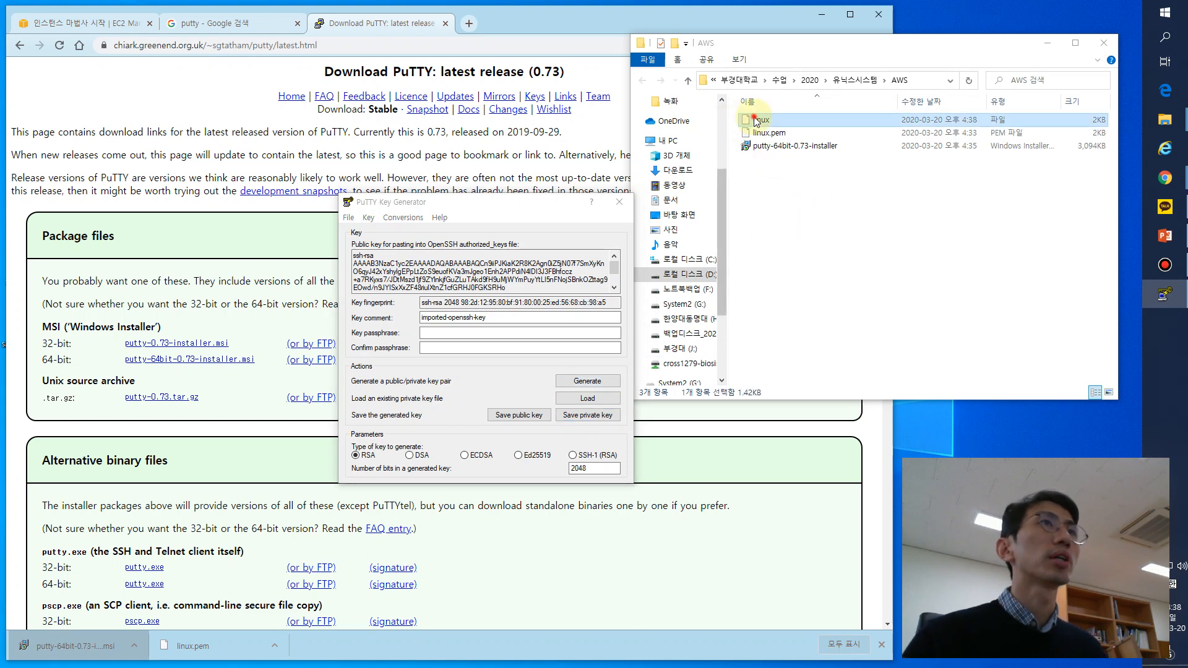
pyautogui.press('F2')
pyautogui.press('Escape')
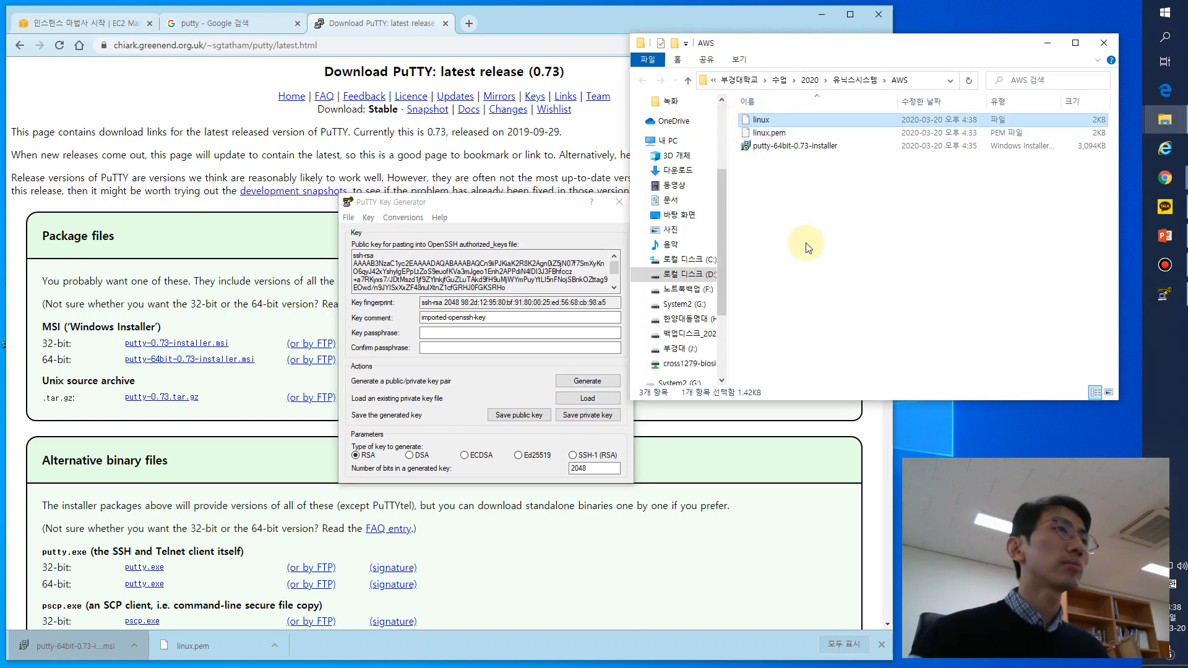
pyautogui.click(807, 263)
# - Save the private key again without a passphrase in the AWS folder as linux.ppk
pyautogui.click(569, 415)
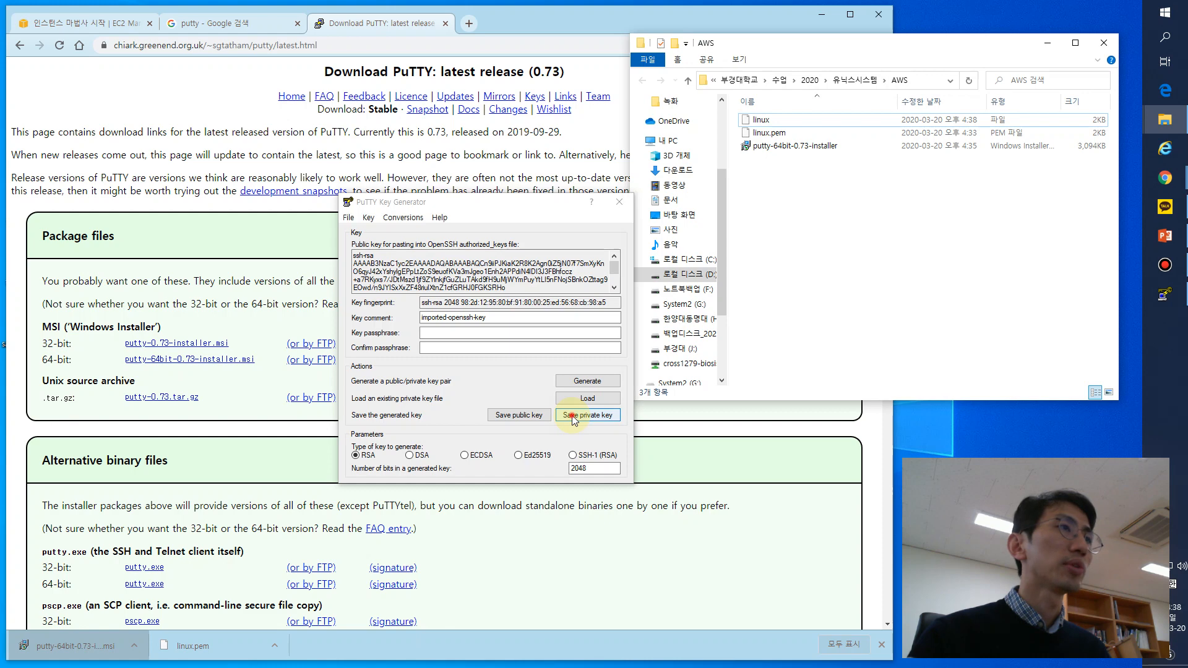
pyautogui.click(594, 384)
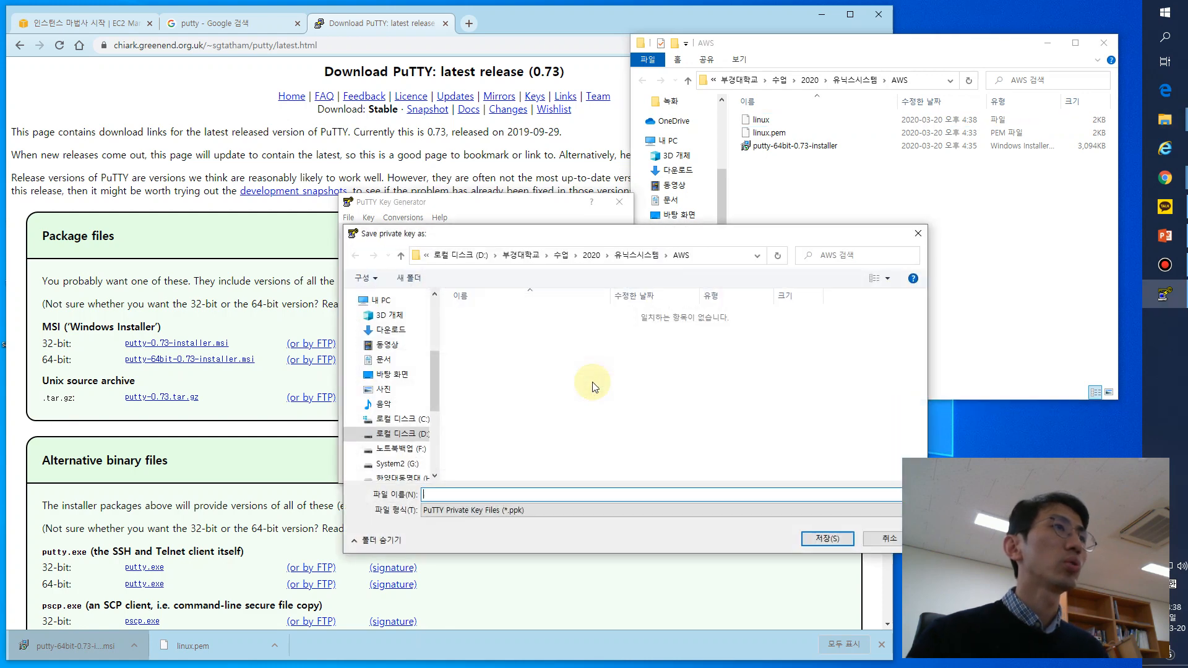
pyautogui.write('lin')
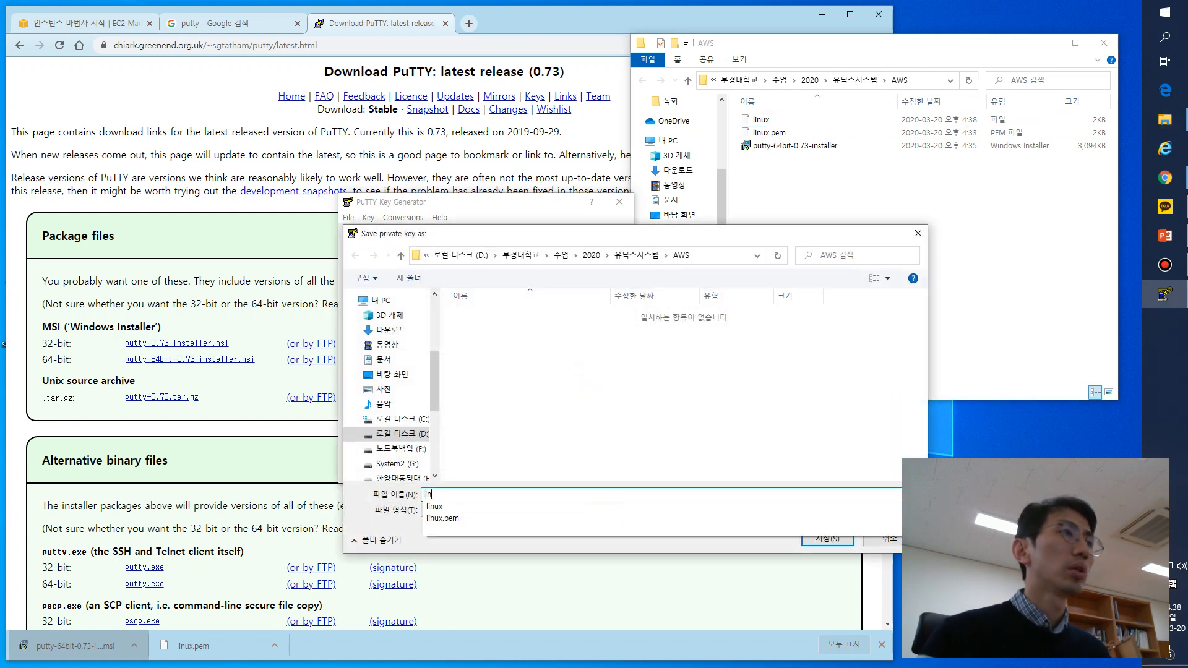
pyautogui.write('ux.ppk')
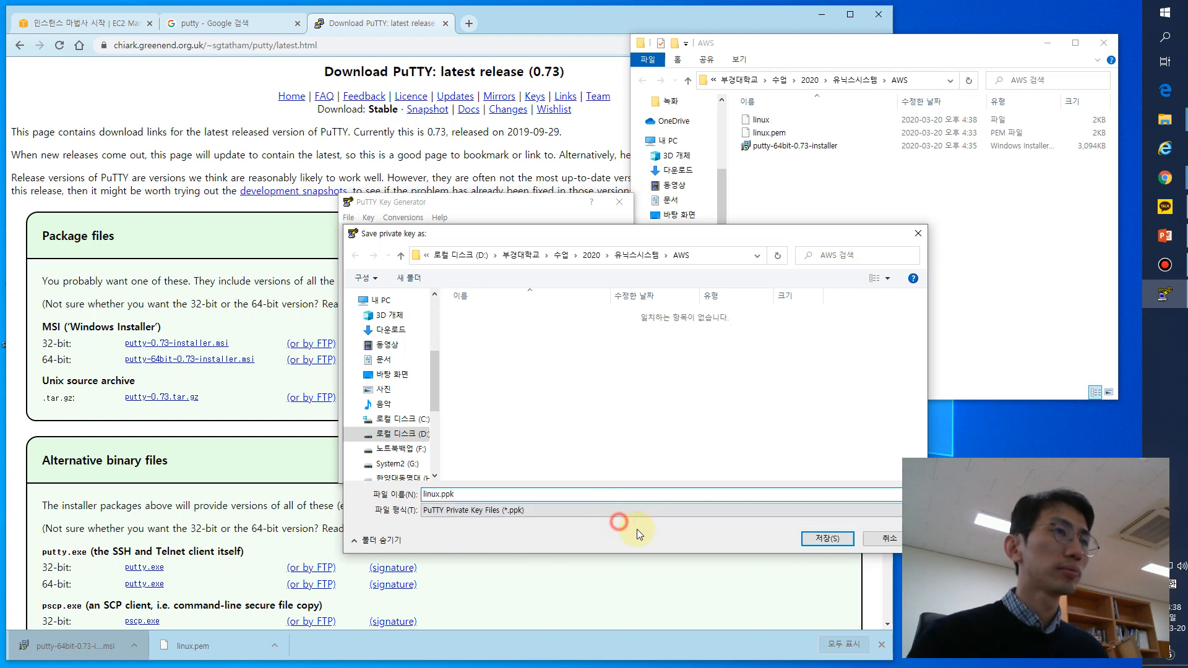
pyautogui.click(837, 542)
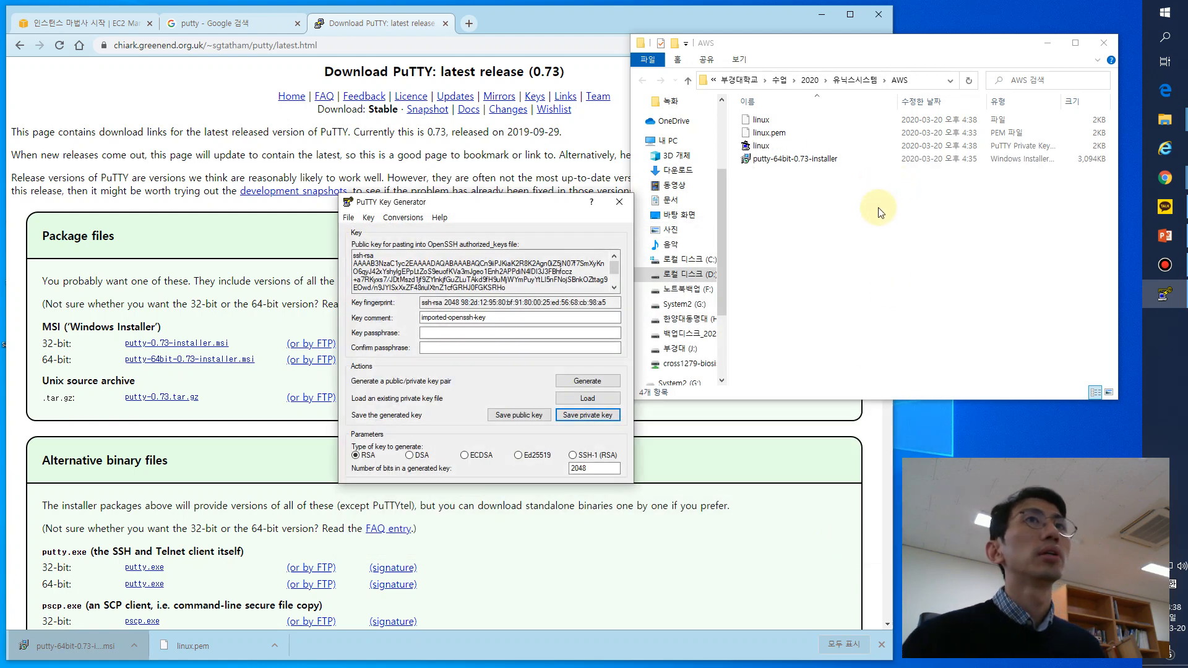
# - Bring the AWS folder window into view, select the new PuTTY private key file and return to PuTTYgen
pyautogui.click(814, 232)
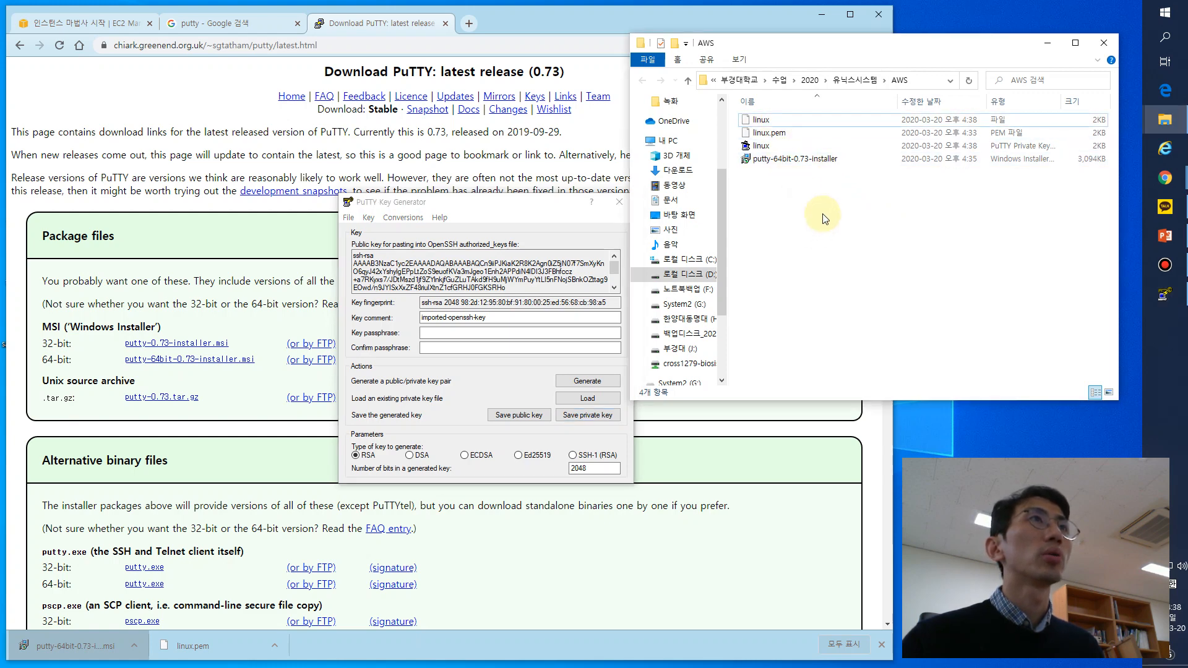
pyautogui.moveTo(905, 51); pyautogui.dragTo(849, 84)
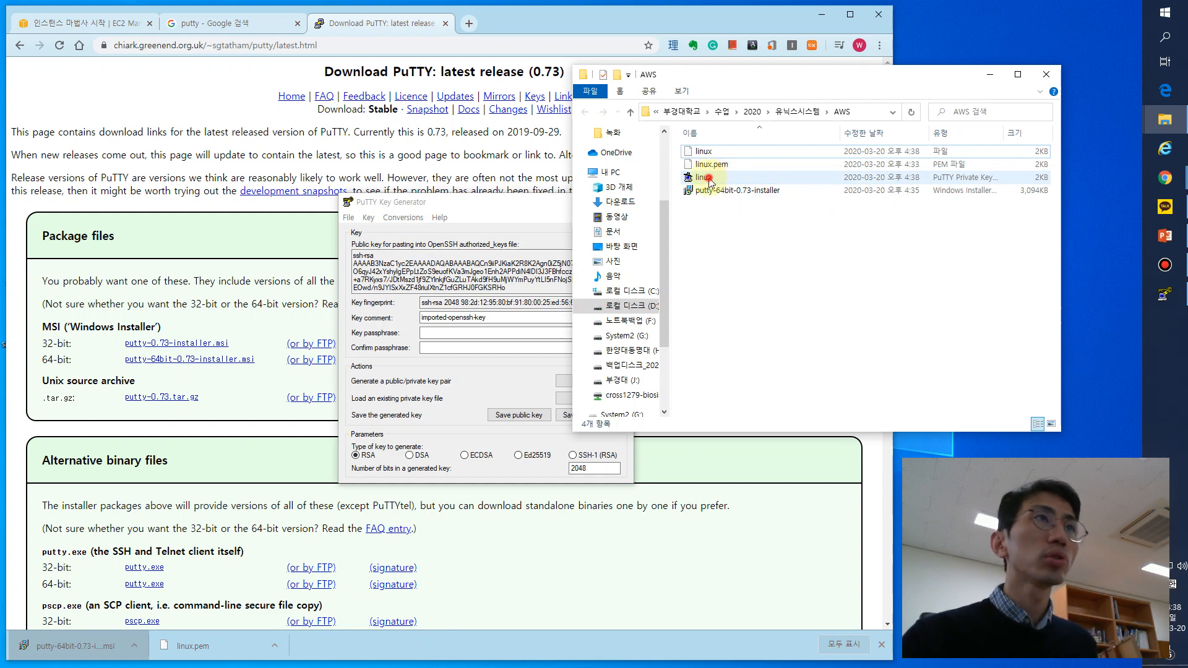
pyautogui.click(928, 181)
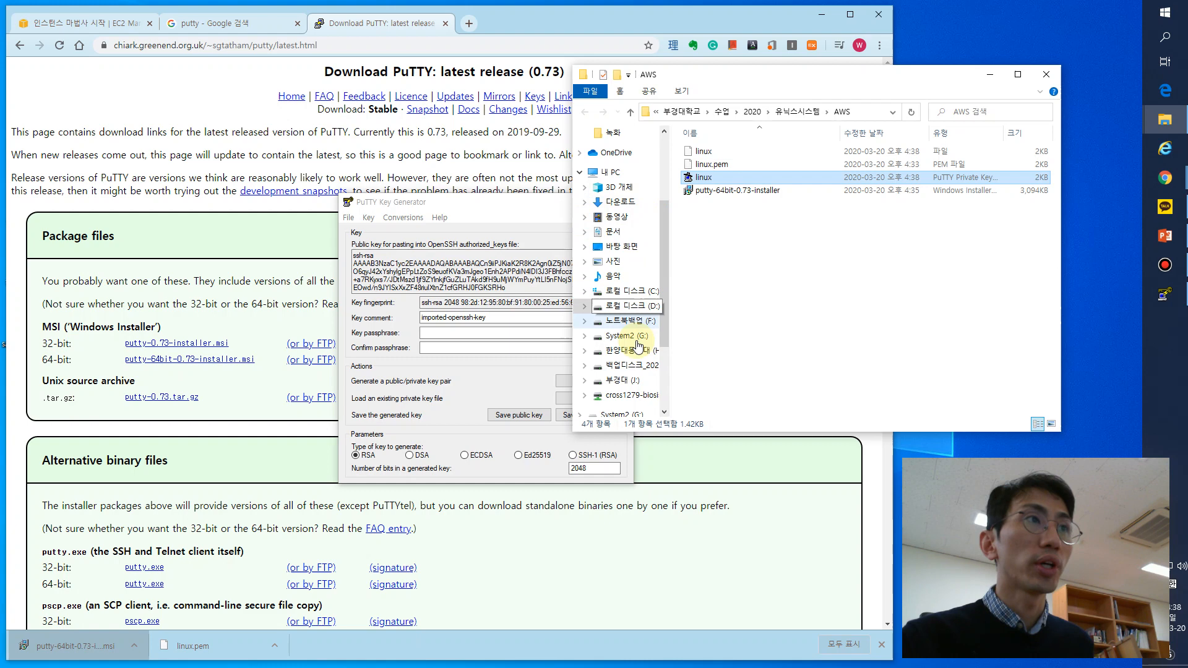
pyautogui.click(511, 475)
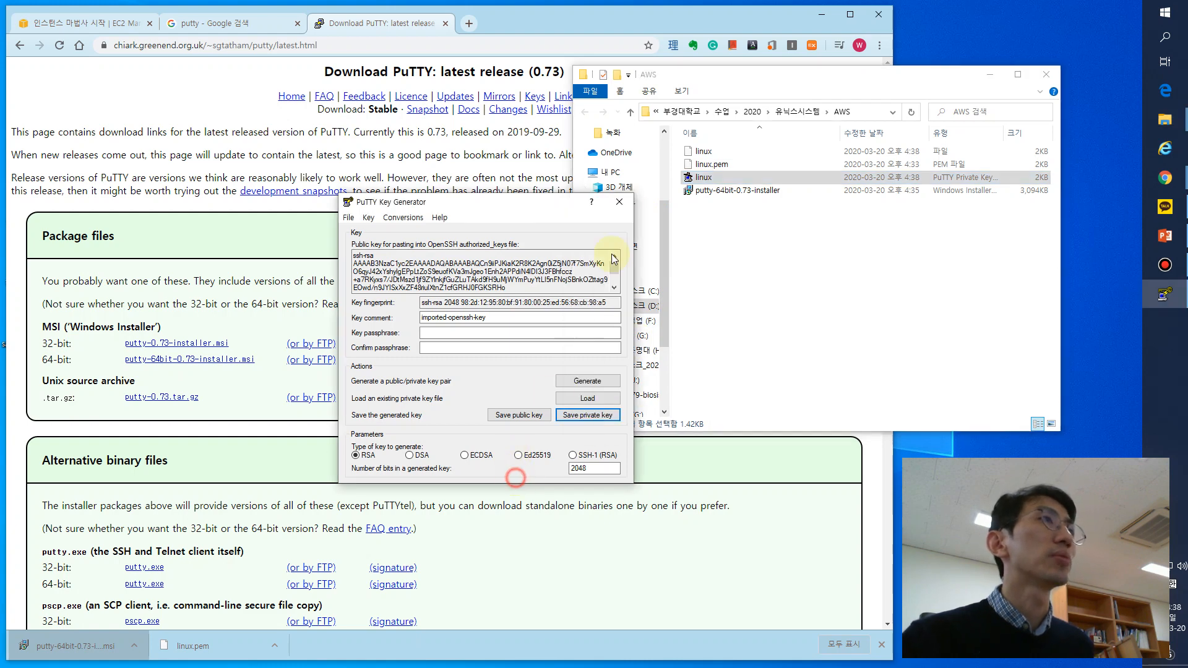
# - Close PuTTYgen, return to the EC2 launch wizard in Chrome and launch the instance with the new linux key pair
pyautogui.click(621, 202)
pyautogui.click(96, 23)
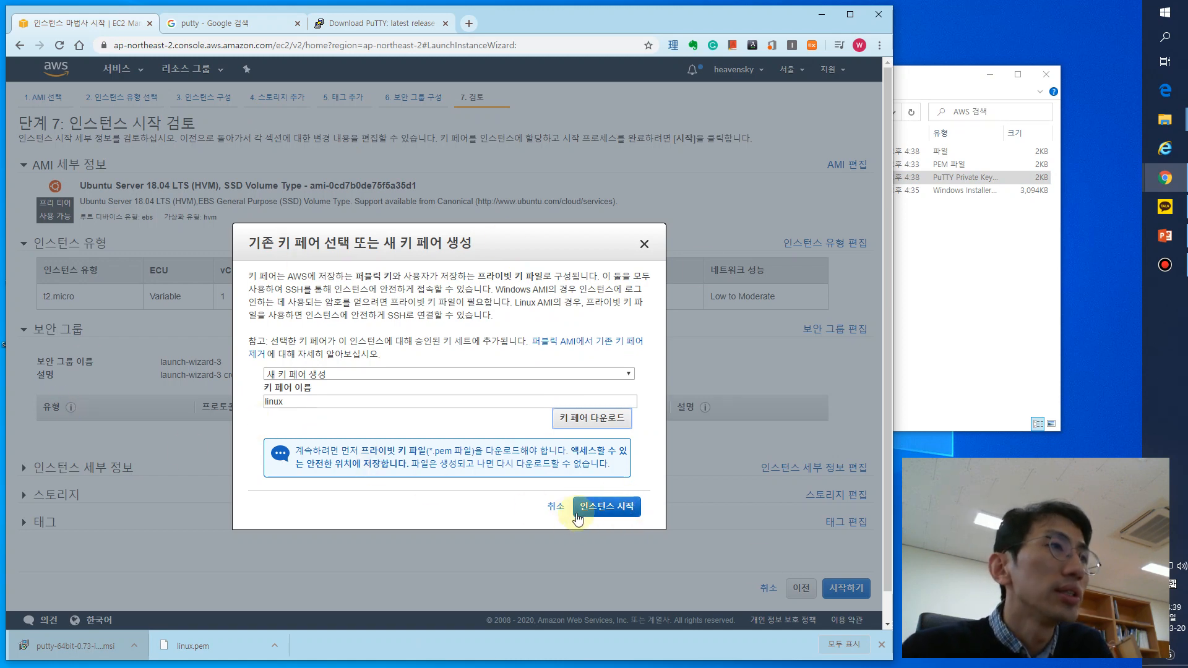
pyautogui.click(611, 511)
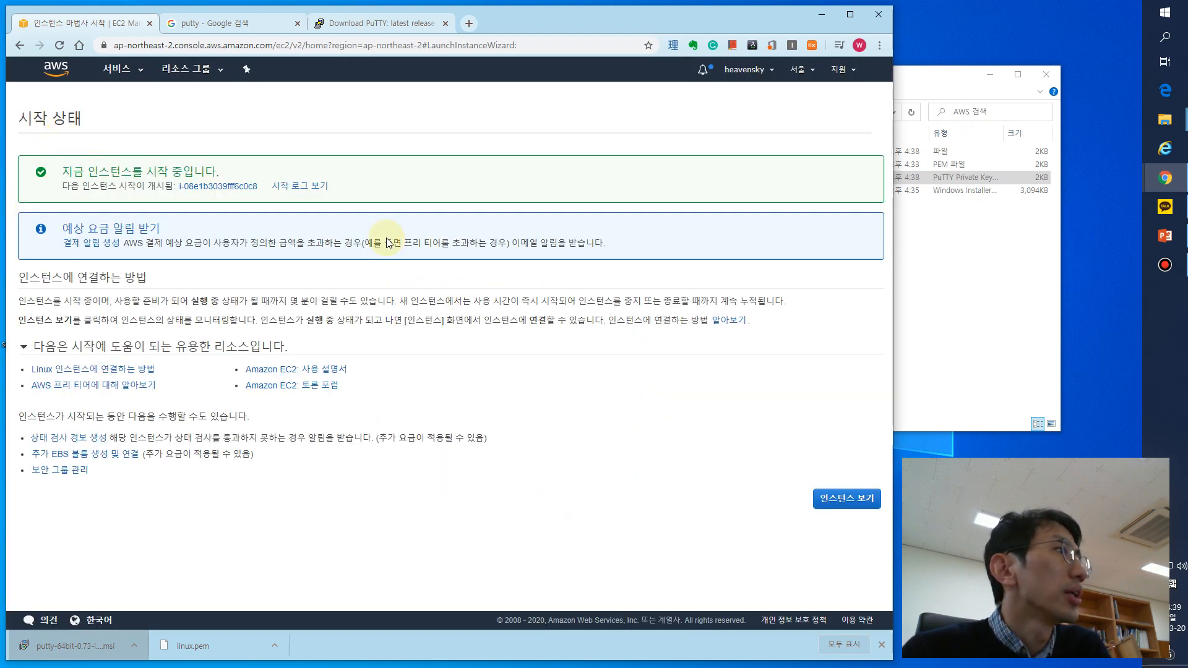
# - Open the instances list from the launch status page and check the new instance's state
pyautogui.moveTo(222, 176); pyautogui.dragTo(57, 178)
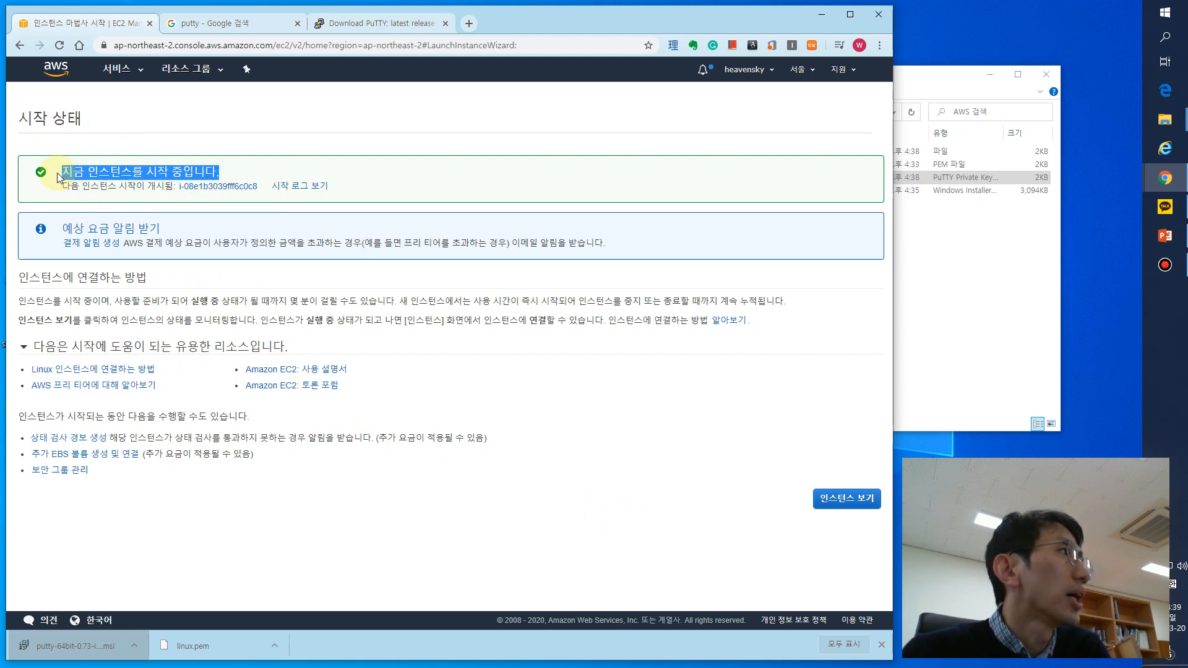
pyautogui.click(870, 504)
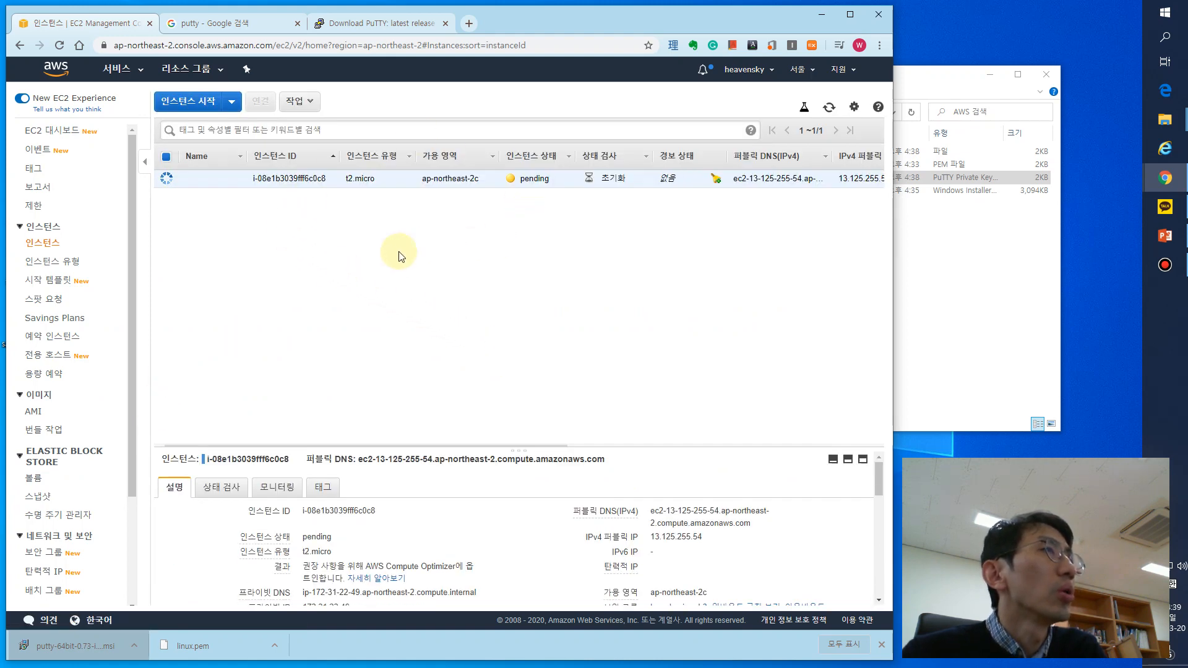
pyautogui.doubleClick(526, 179)
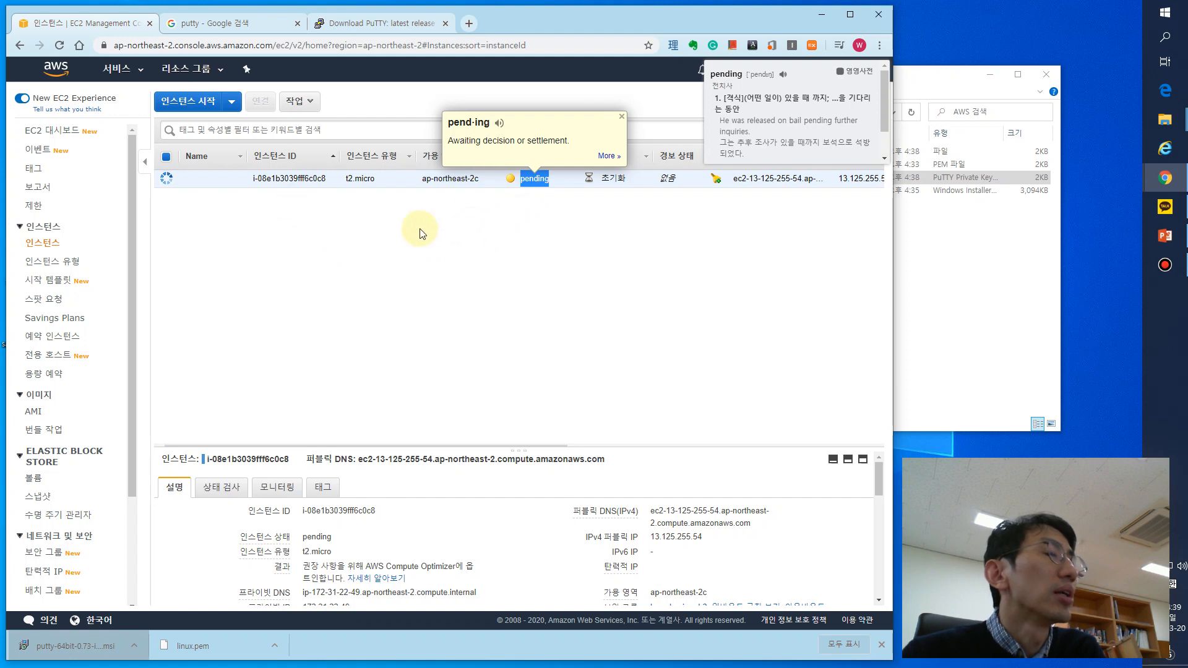
pyautogui.click(503, 264)
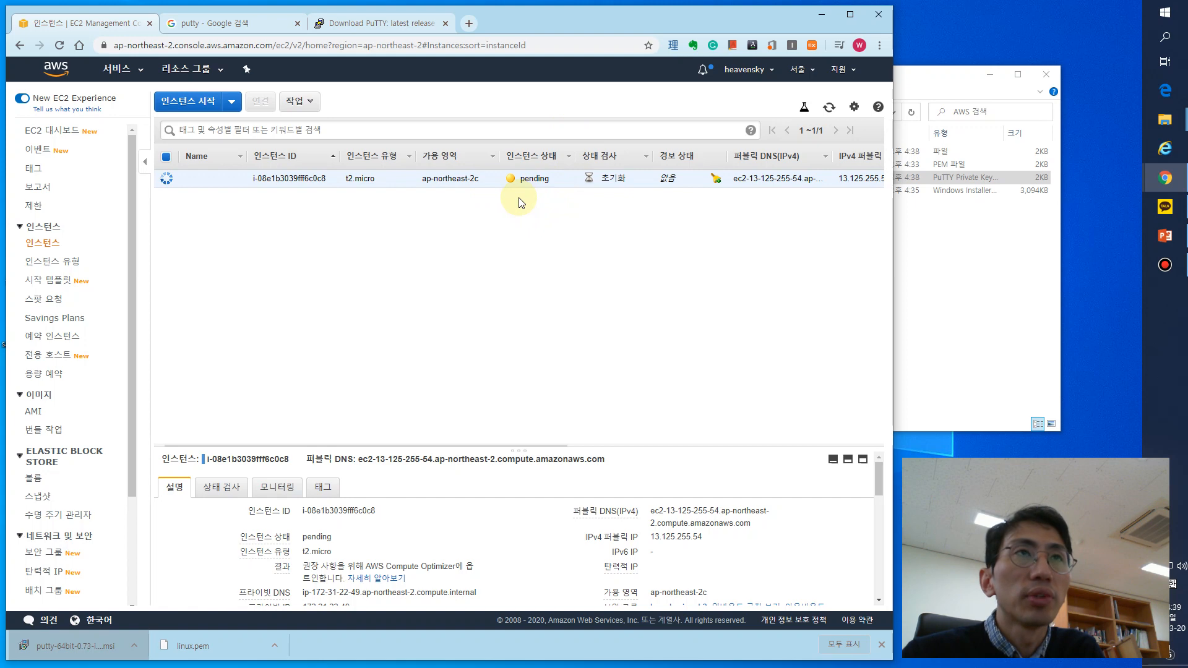
pyautogui.doubleClick(536, 178)
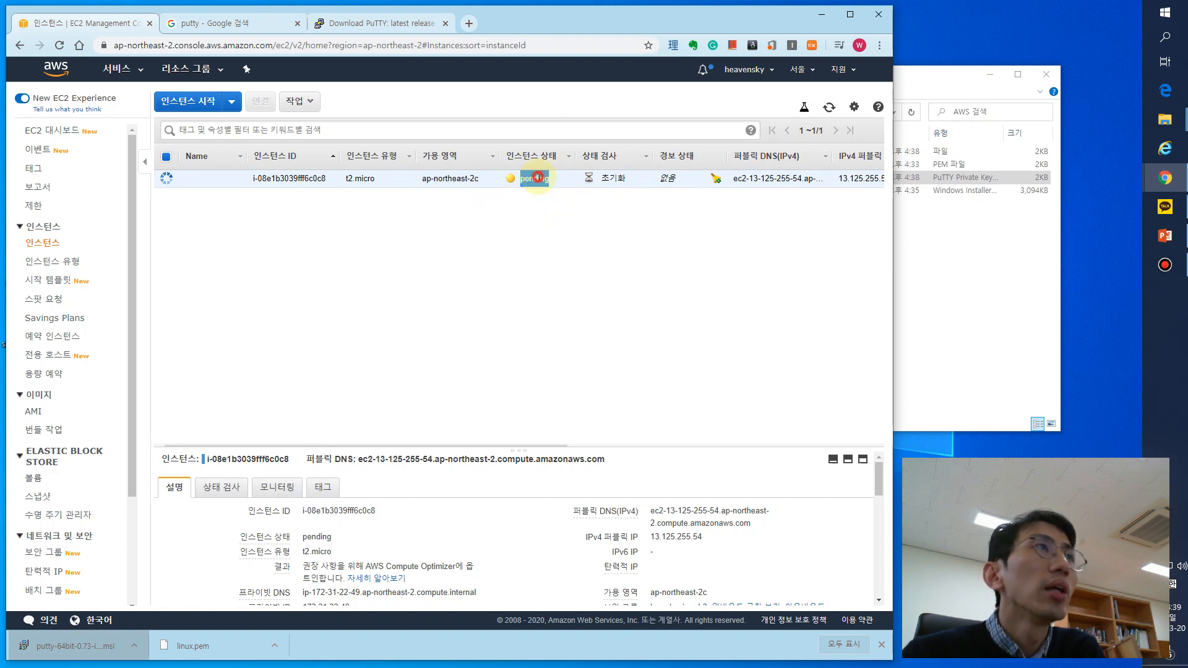
pyautogui.click(559, 222)
pyautogui.doubleClick(528, 179)
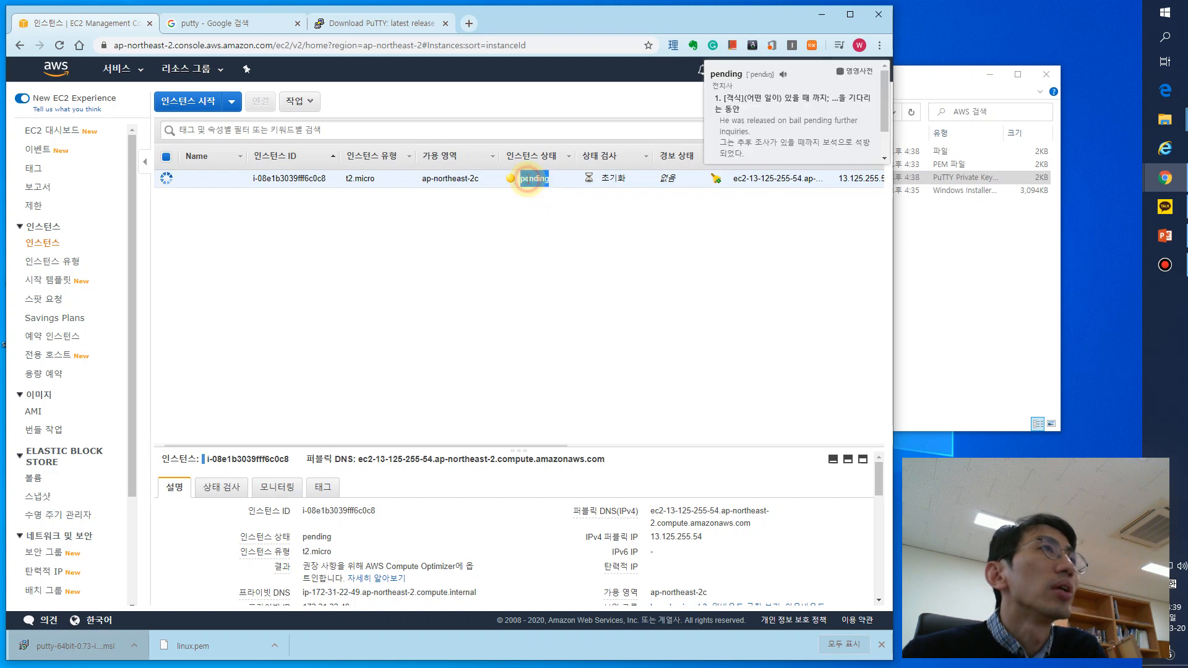